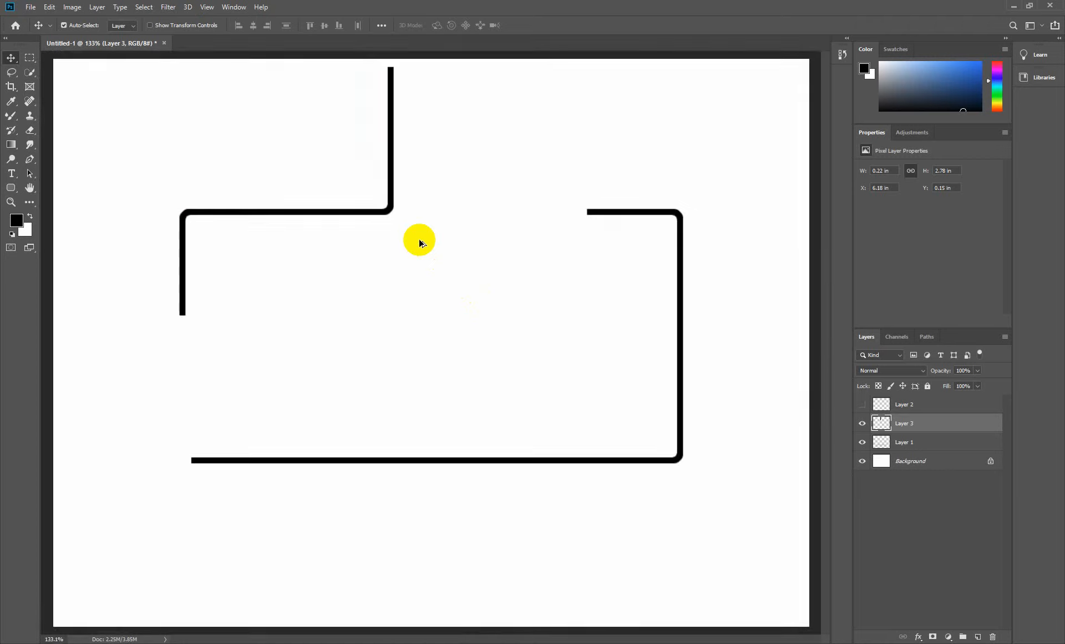
Step: Try to shorten the upper vertical line on Layer 3 by scaling its top end down, and undo the scaling
key("ctrl+t")
left_click(391, 95)
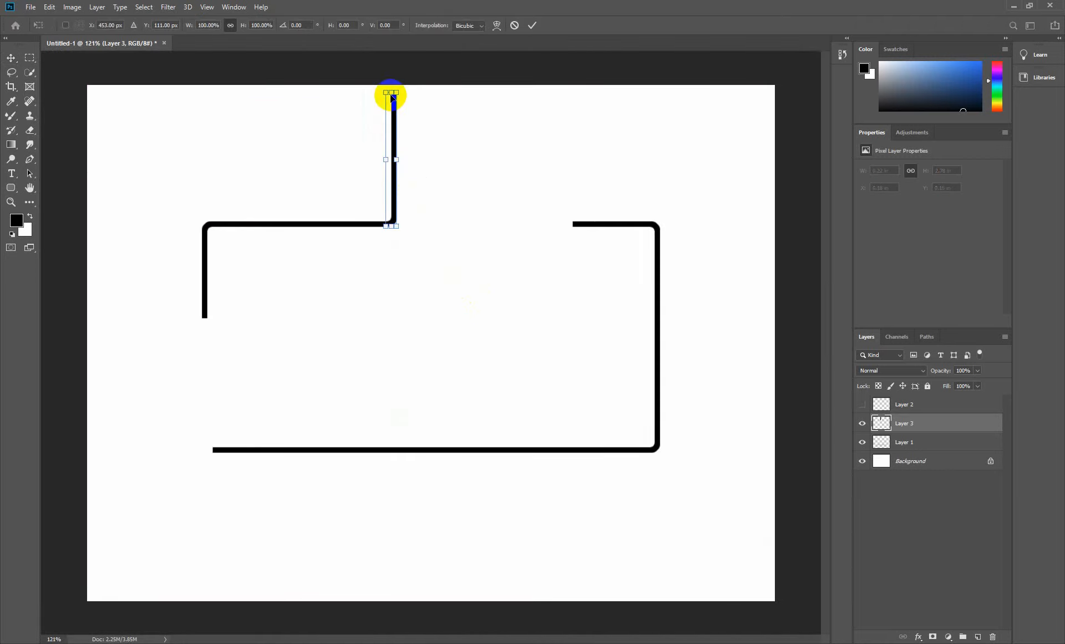
left_click_drag(392, 95, 393, 164)
key("Return")
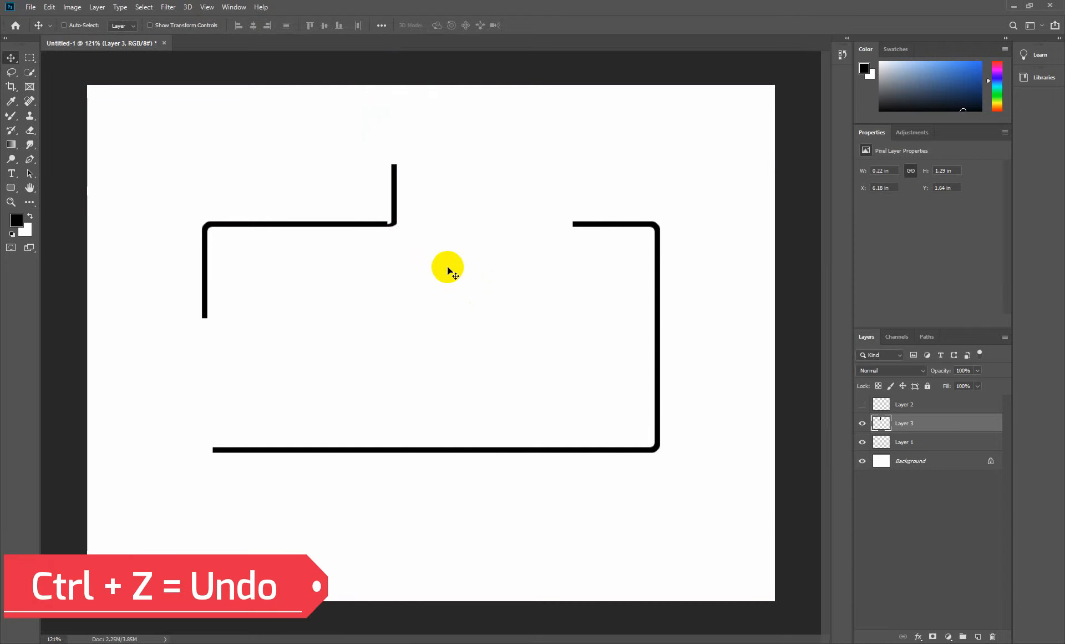
key("ctrl+z")
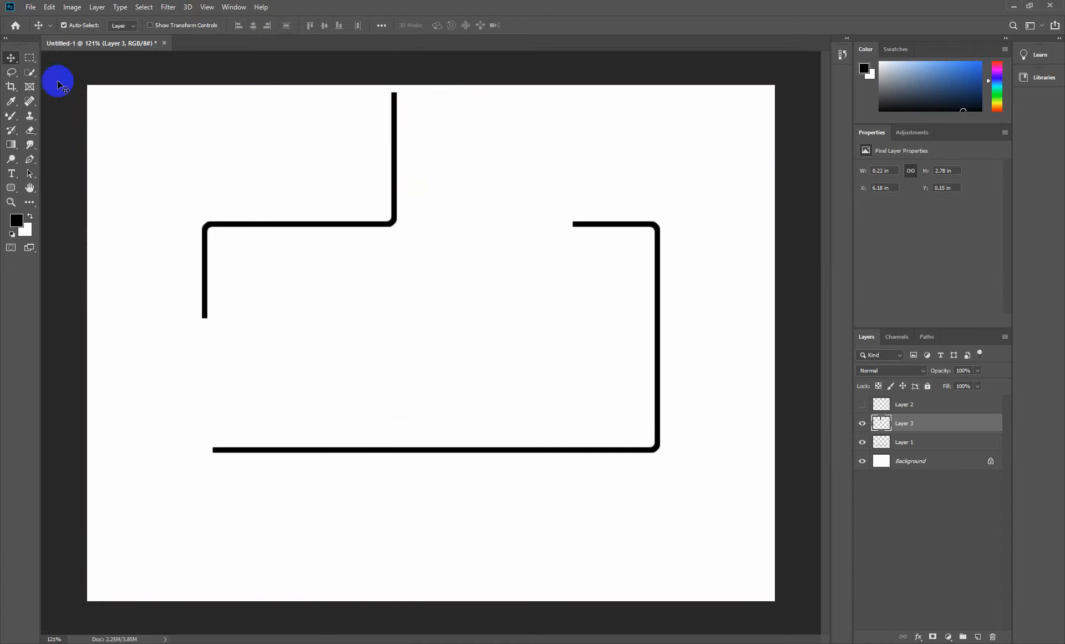
Step: Delete the upper part of the Layer 3 vertical line with a rectangular marquee selection, and deselect
left_click(38, 59)
left_click_drag(357, 89, 434, 173)
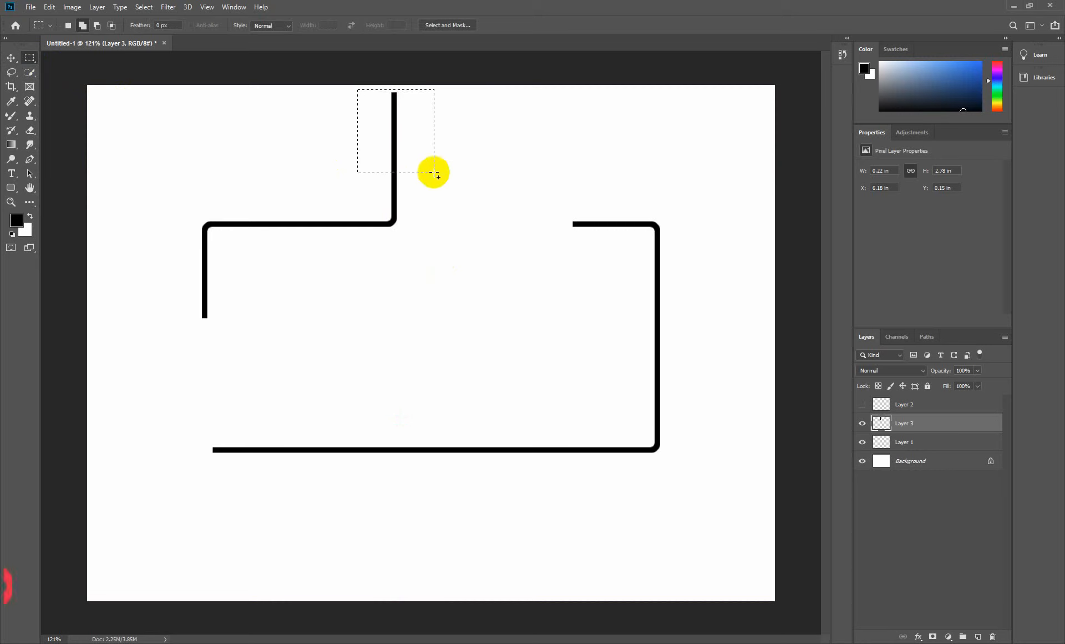
key("Delete")
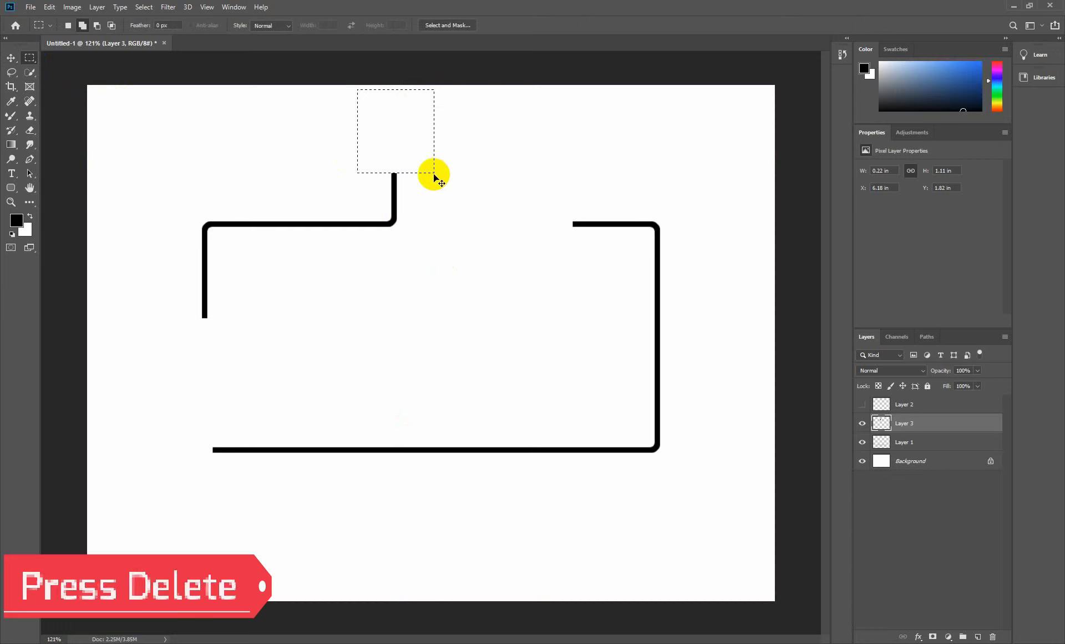
key("ctrl+d")
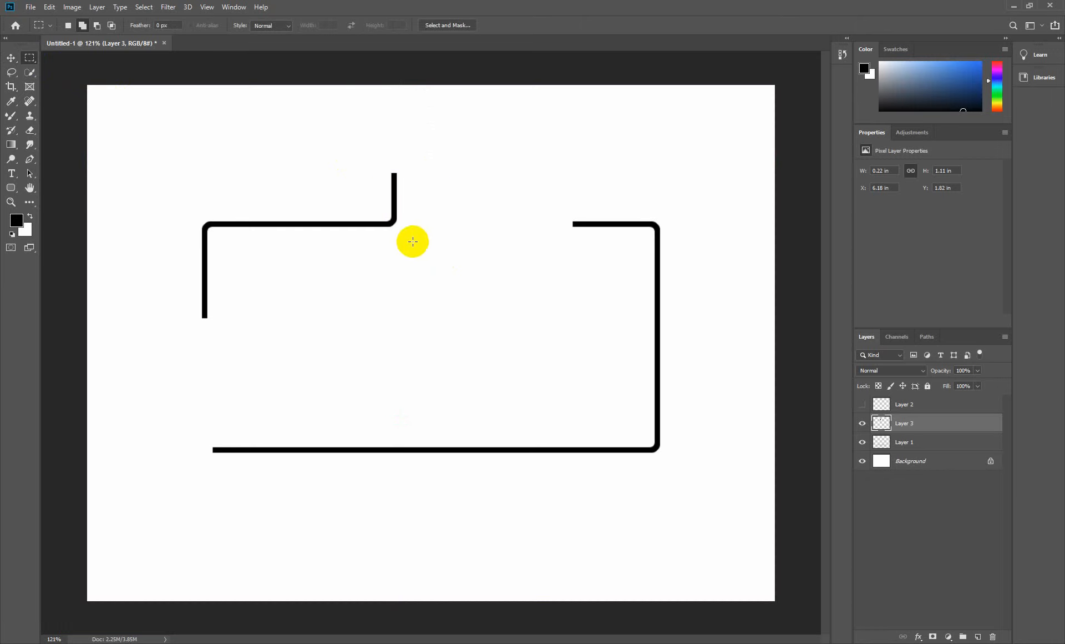
key("v")
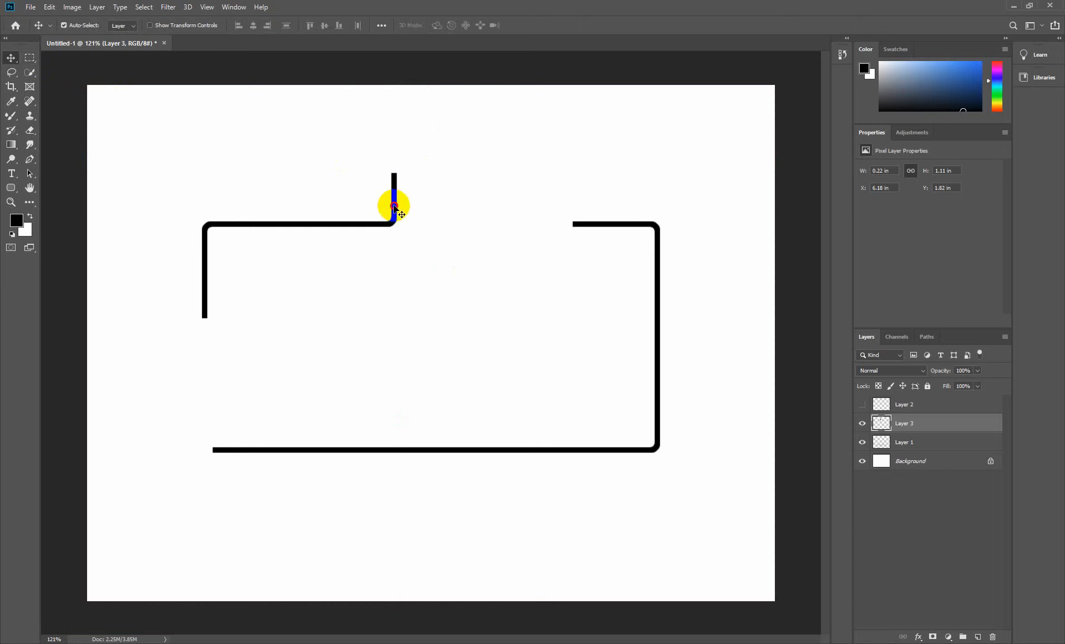
Step: Duplicate Layer 3, the short vertical piece with the curved corner, as "Layer 3 copy"
right_click(395, 209)
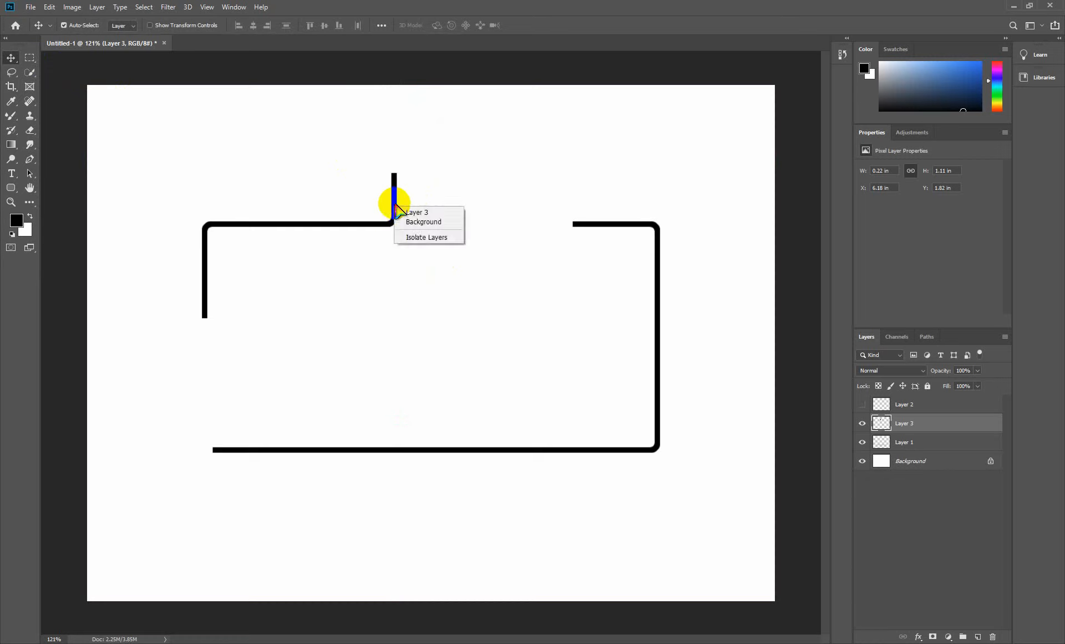
left_click(415, 213)
left_click(864, 423)
left_click(863, 423)
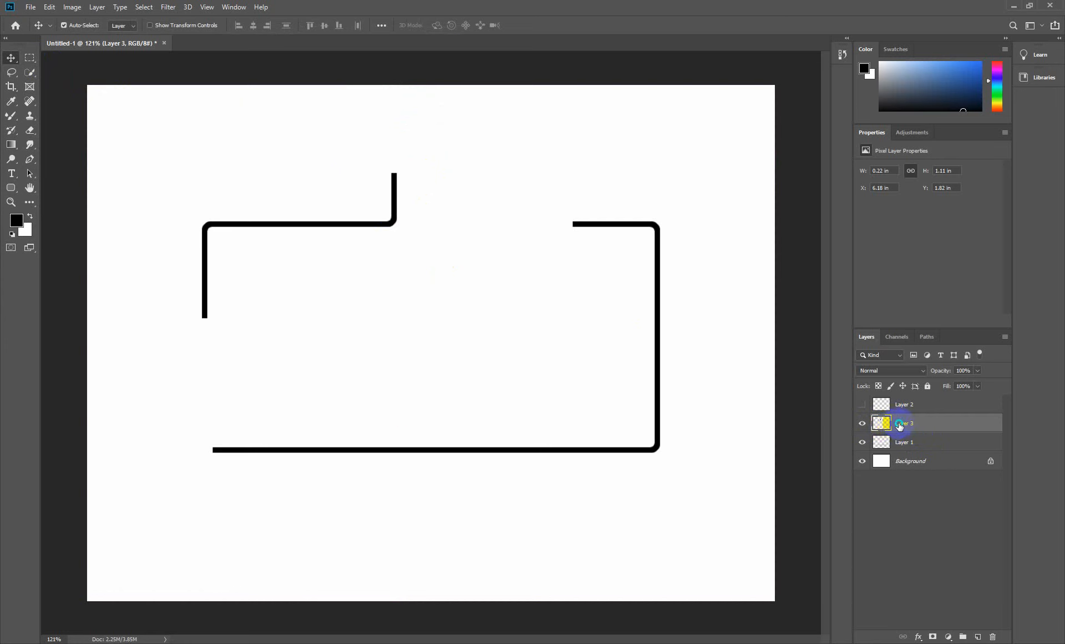
right_click(900, 425)
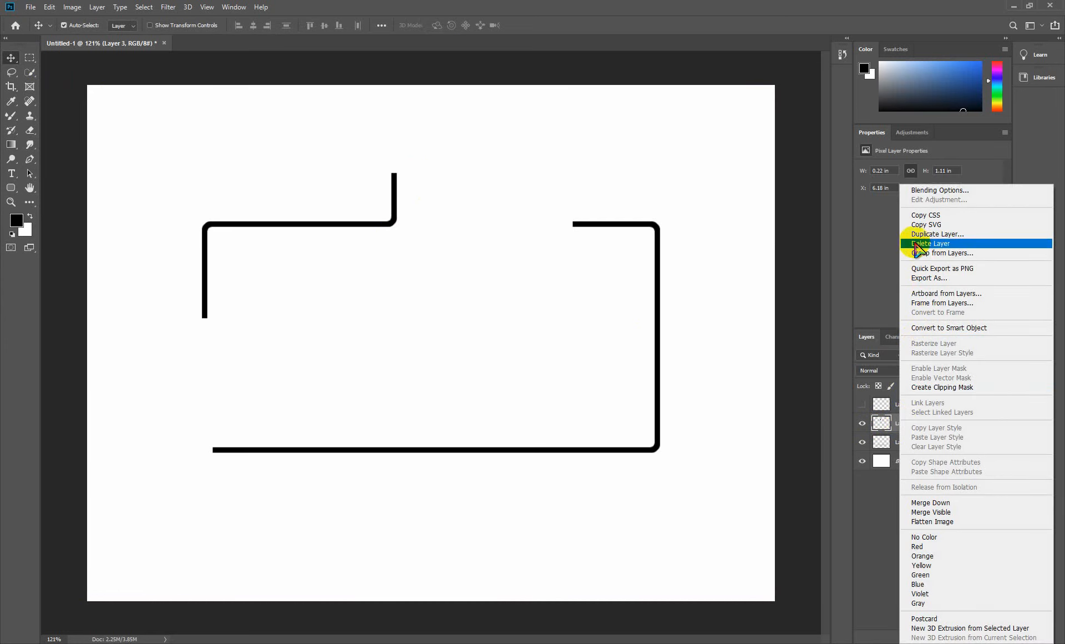
left_click(932, 235)
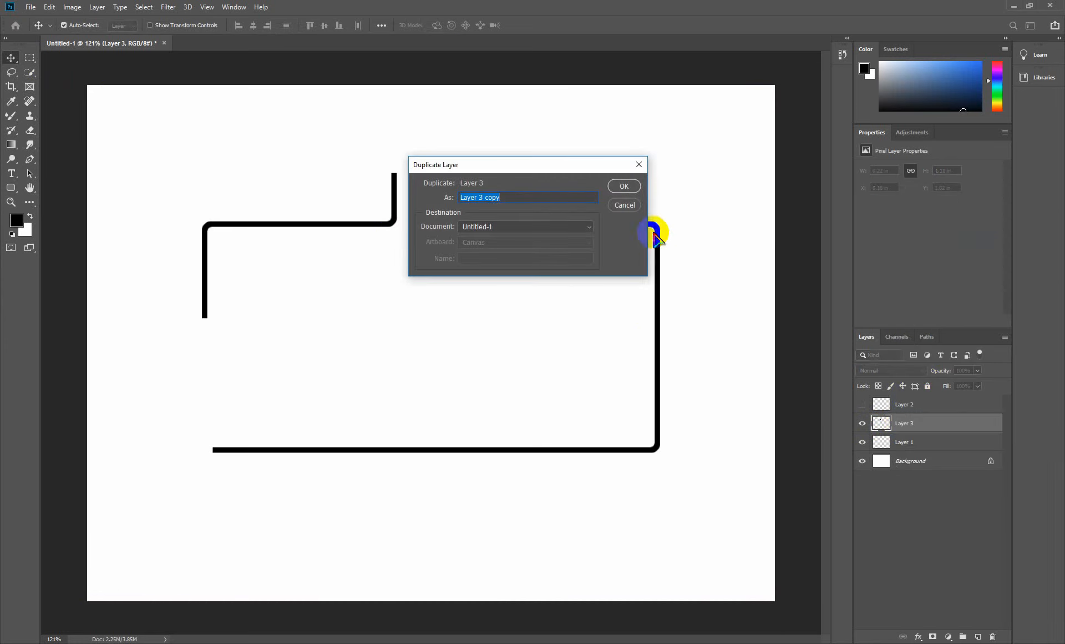
left_click(623, 184)
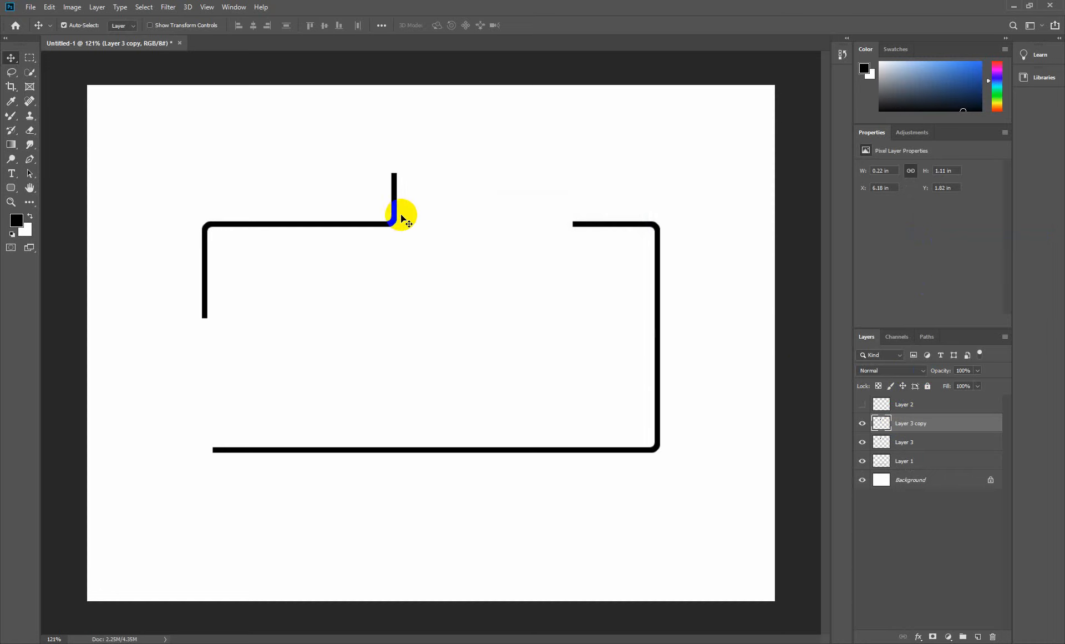
Step: Move the copied piece to the start of the short horizontal line at the outline's upper right and flip it horizontally
left_click_drag(394, 208, 577, 211)
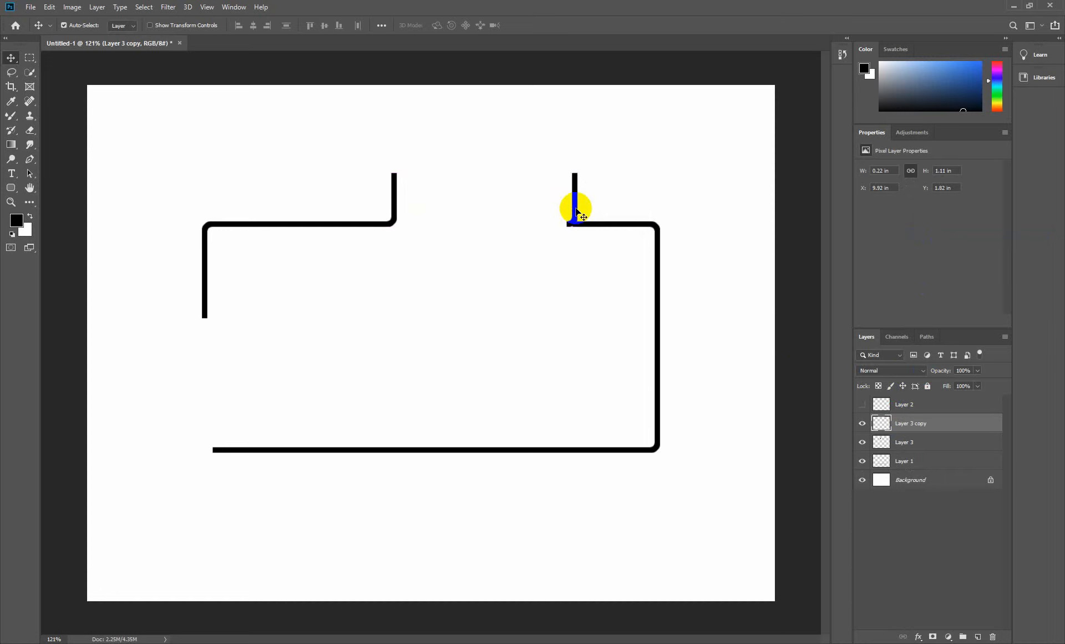
key("ctrl+t")
right_click(577, 212)
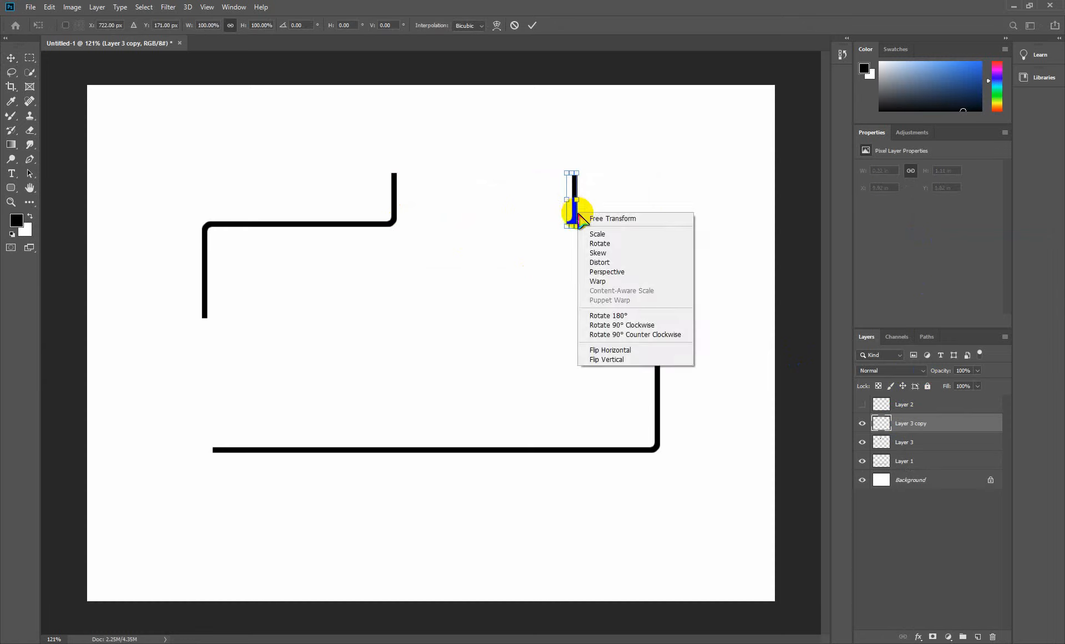
left_click(609, 351)
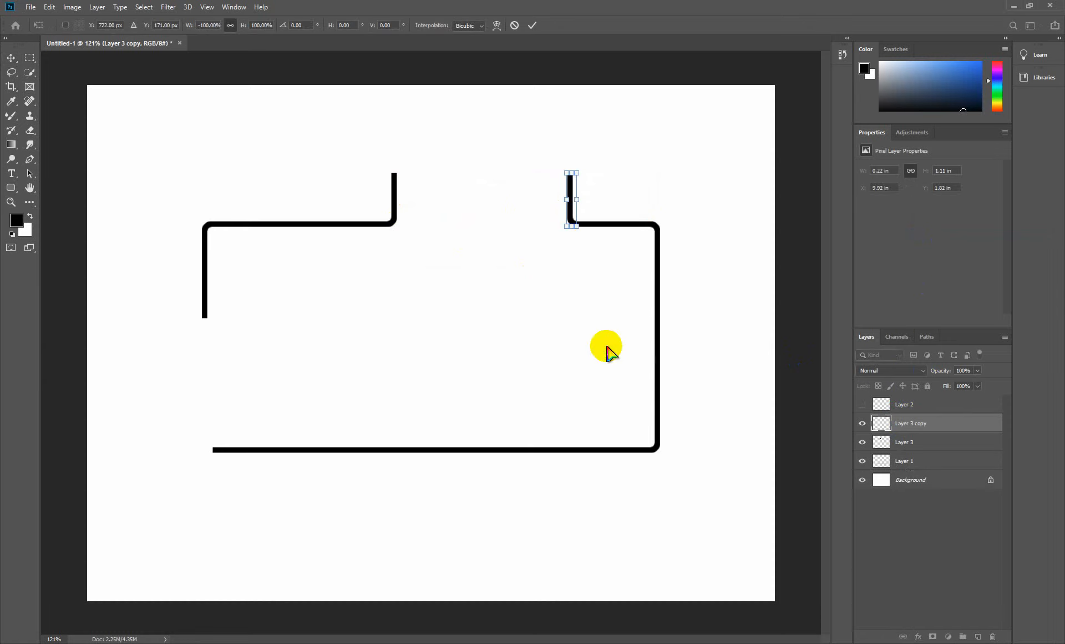
key("Return")
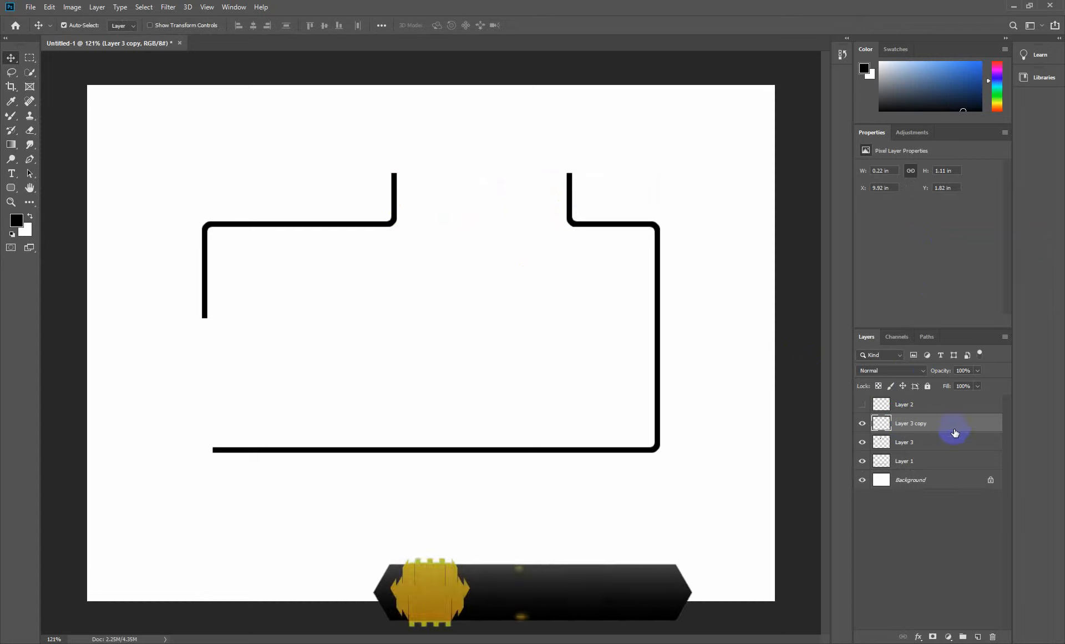
Step: Duplicate the flipped corner piece on Layer 3 copy
right_click(899, 425)
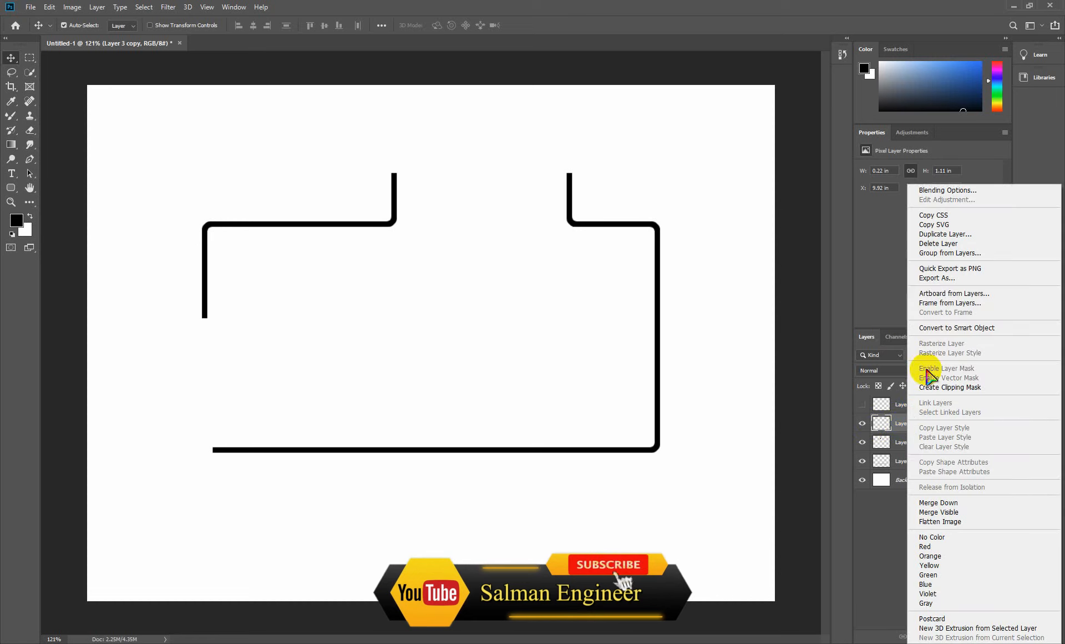
left_click(943, 234)
left_click(624, 186)
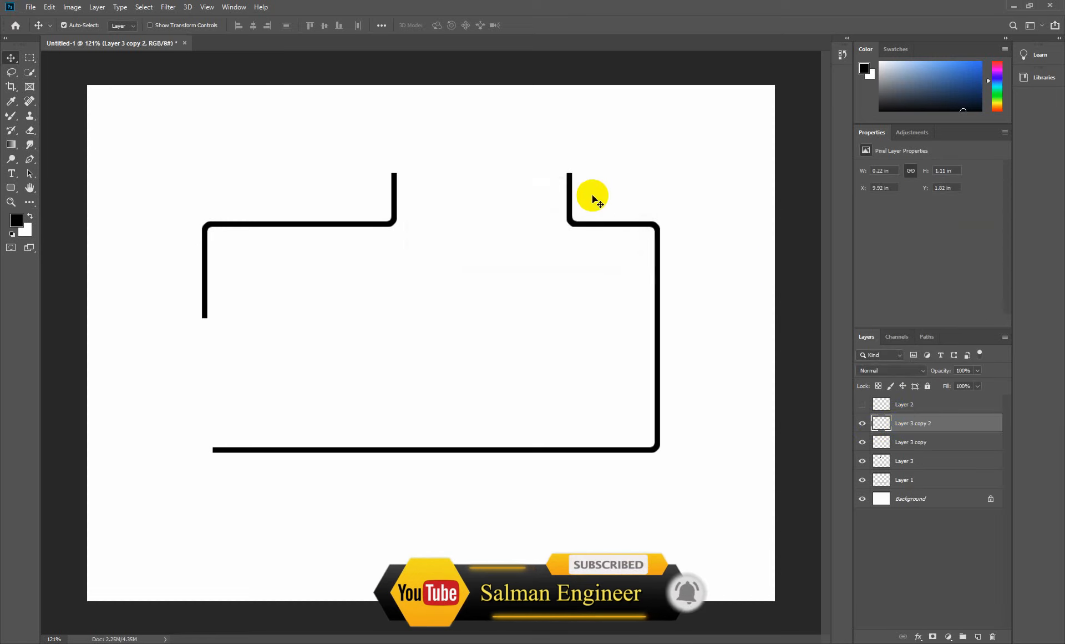
Step: Rotate the new copy 90° clockwise and place it as a rounded corner on top of the left short vertical line
left_click_drag(569, 194, 533, 205)
key("ctrl+t")
double_click(505, 170)
left_click_drag(505, 171, 425, 168)
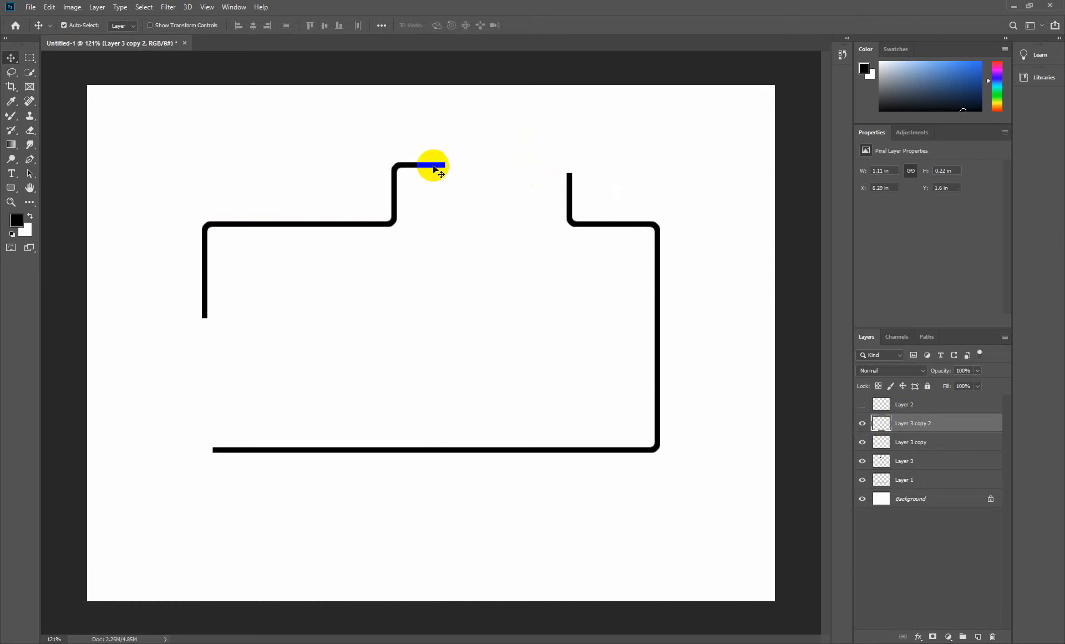
Step: Duplicate the rotated corner piece on Layer 3 copy 2 and move the copy across to the right short vertical line
right_click(916, 428)
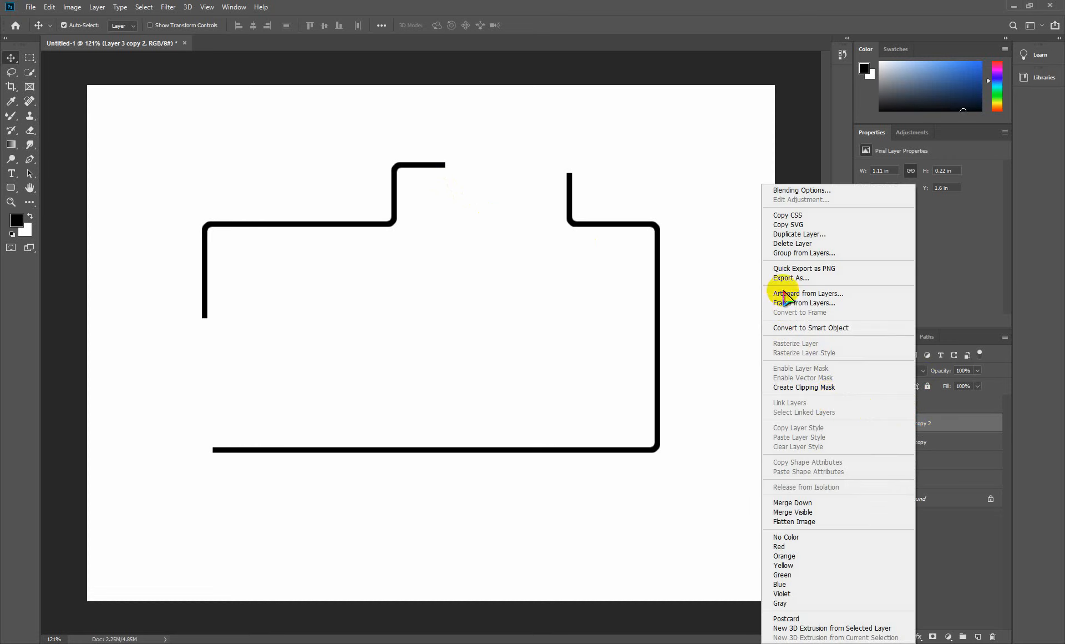
left_click(793, 235)
left_click(623, 189)
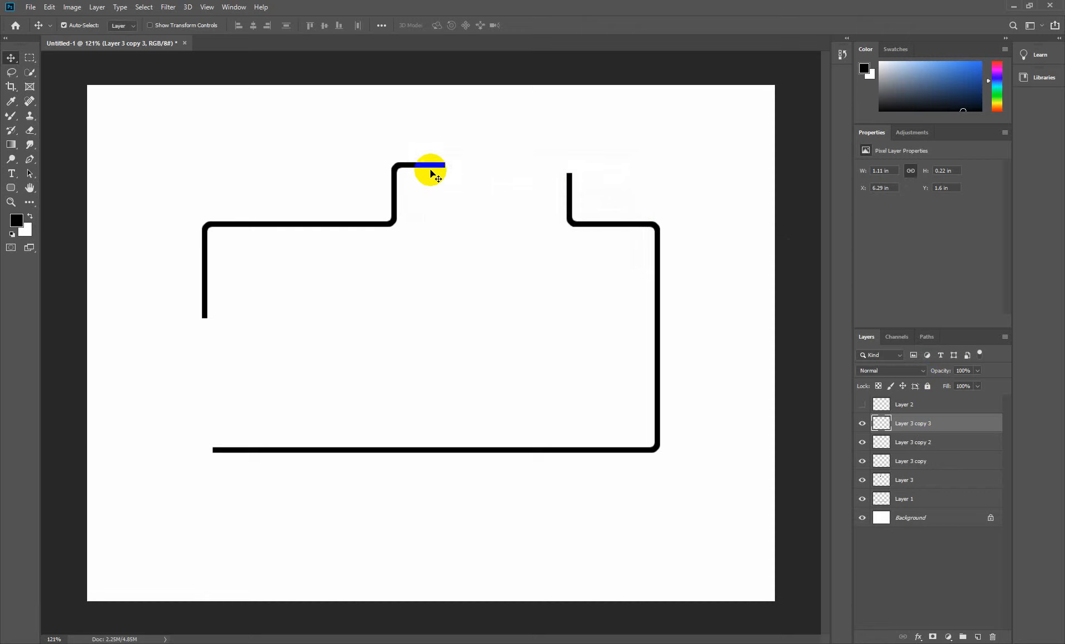
left_click_drag(431, 167, 556, 169)
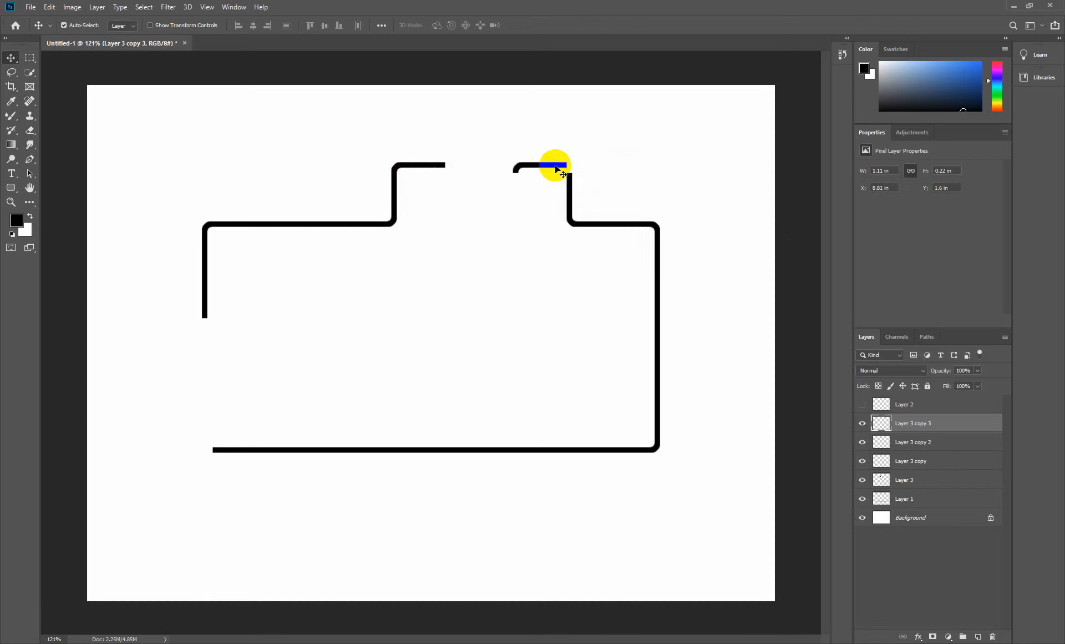
Step: Flip the moved corner piece horizontally and align it with the top of the right short vertical line
key("ctrl+t")
right_click(558, 169)
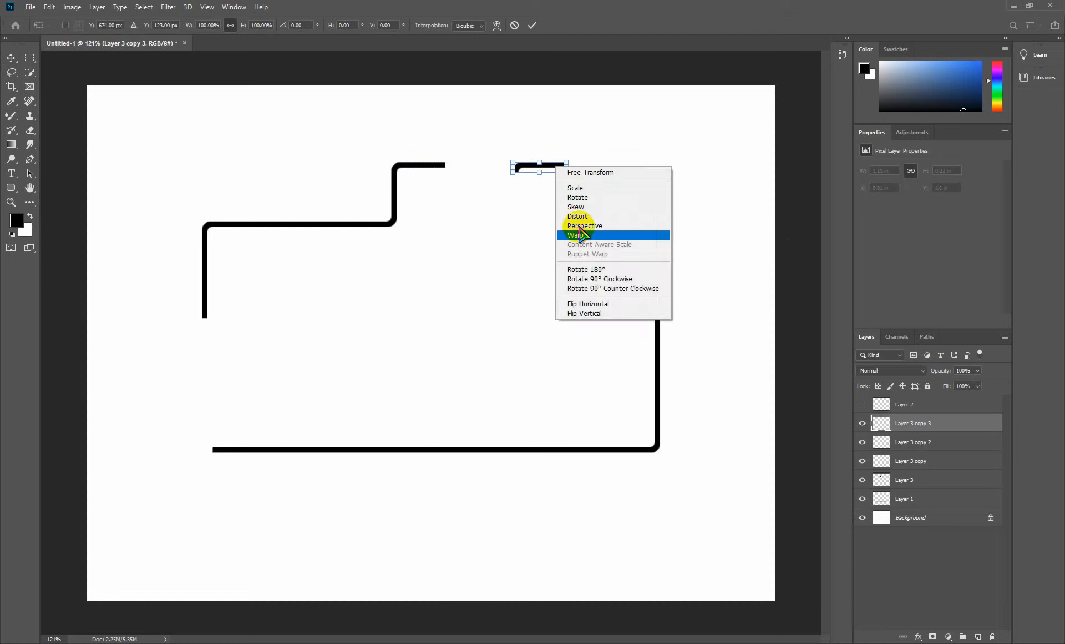
left_click(580, 303)
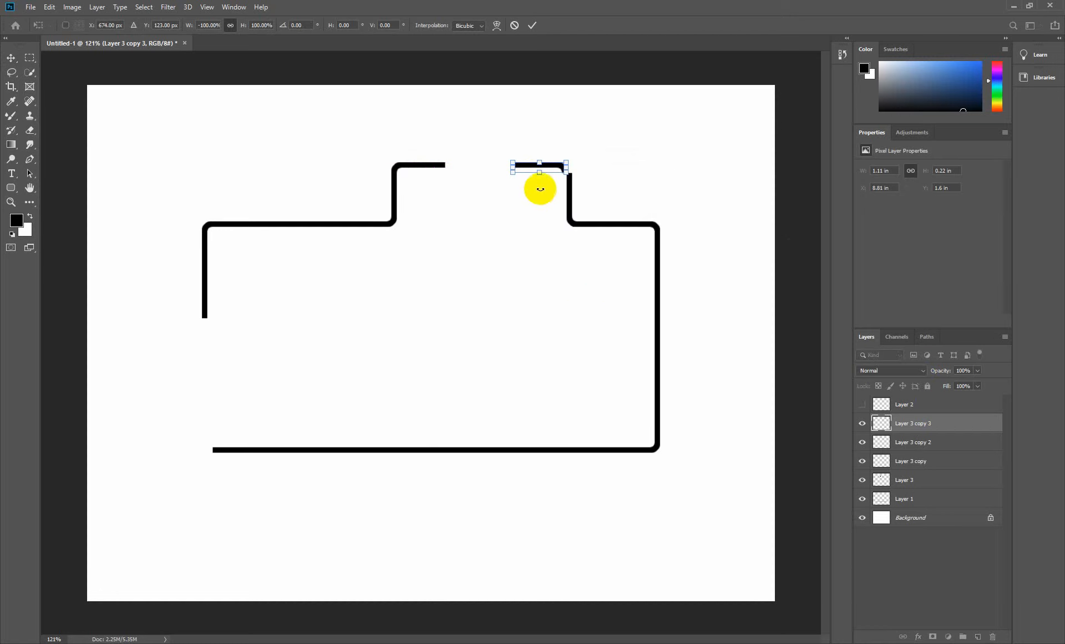
left_click_drag(547, 166, 552, 167)
key("Return")
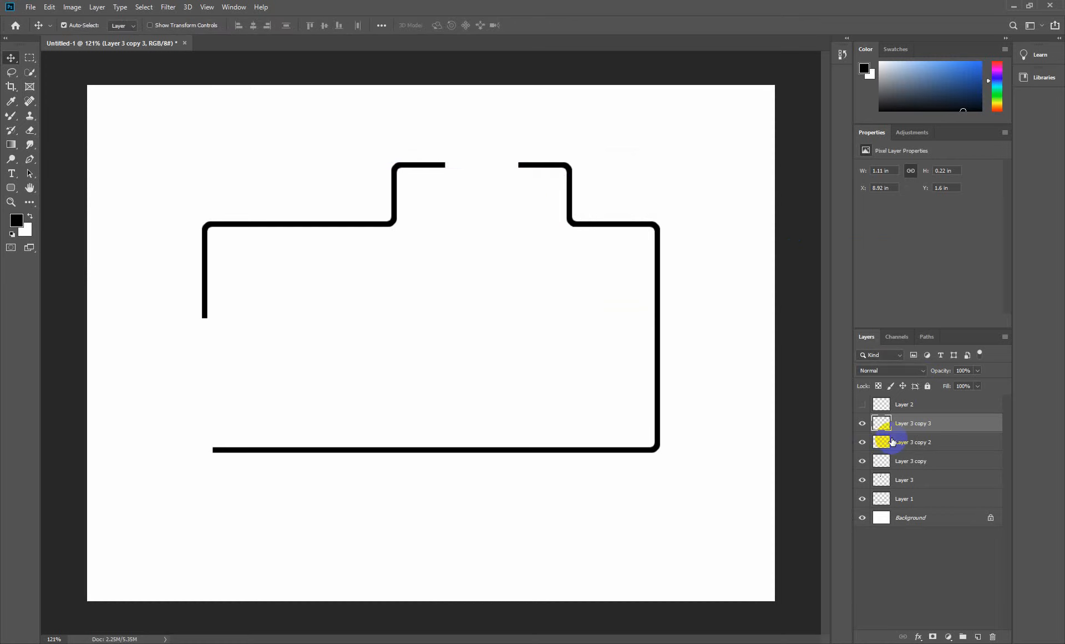
Step: Show Layer 2, move its line between the two top corner pieces and shorten it to 3.03 in wide to close the gap
left_click(861, 407)
left_click_drag(484, 226, 491, 170)
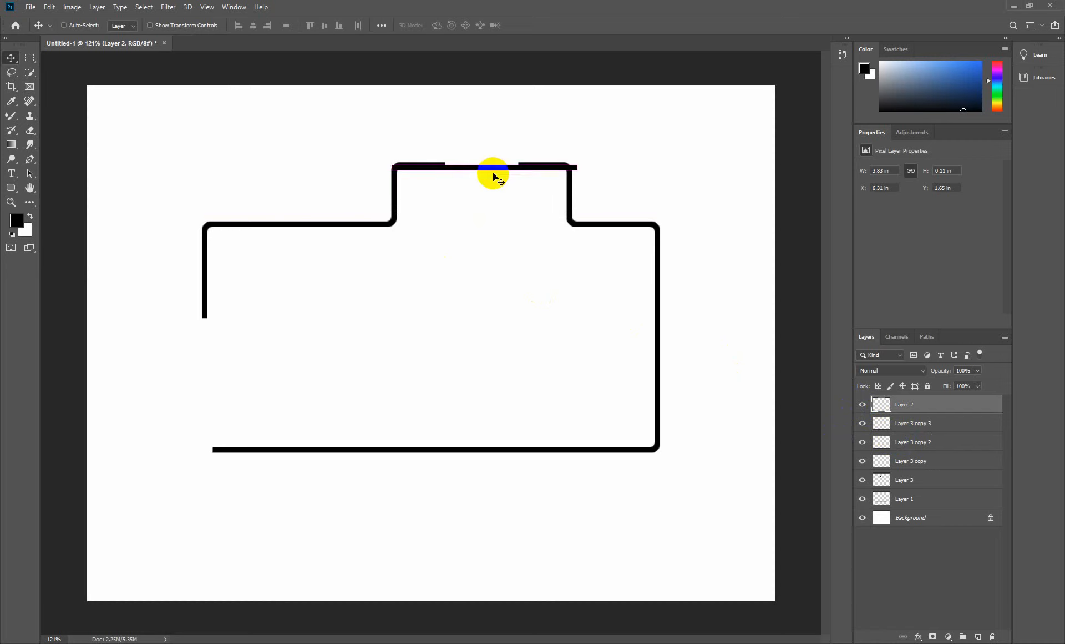
key("ctrl+t")
left_click_drag(577, 167, 507, 166)
key("Return")
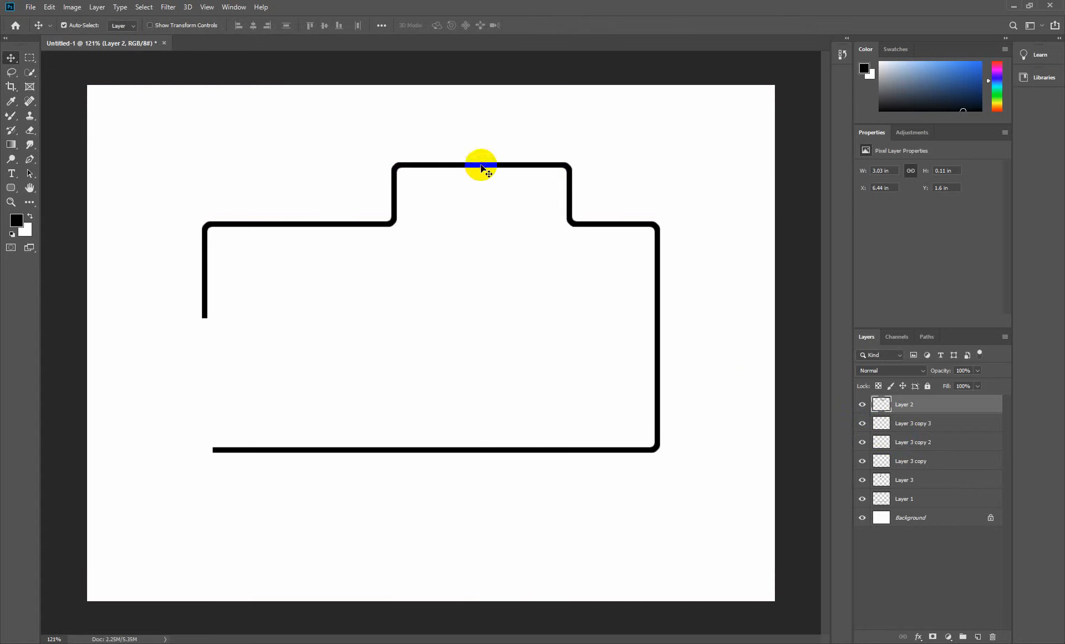
Step: Duplicate Layer 2 and move the copied line to the left end of the outline's bottom line to extend it
left_click(862, 408)
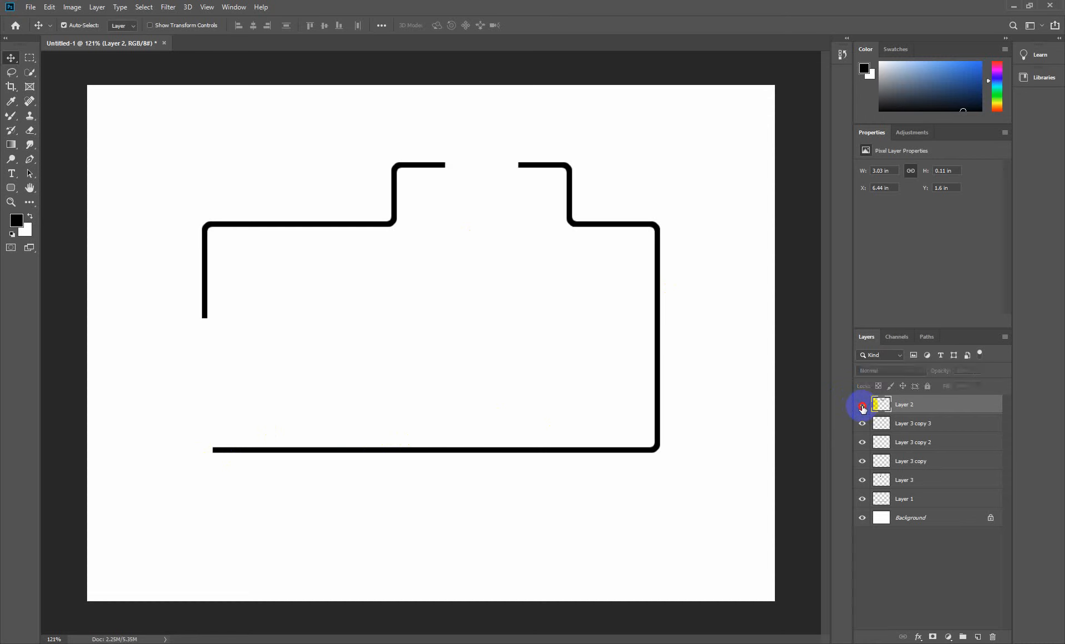
left_click(863, 407)
right_click(900, 404)
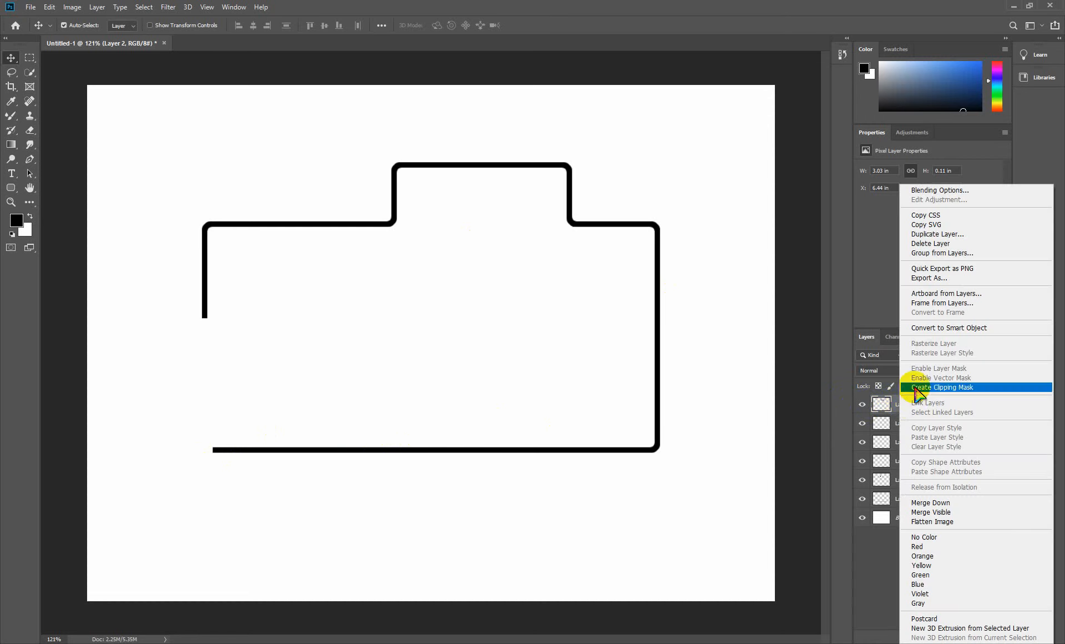
left_click(929, 234)
left_click(623, 186)
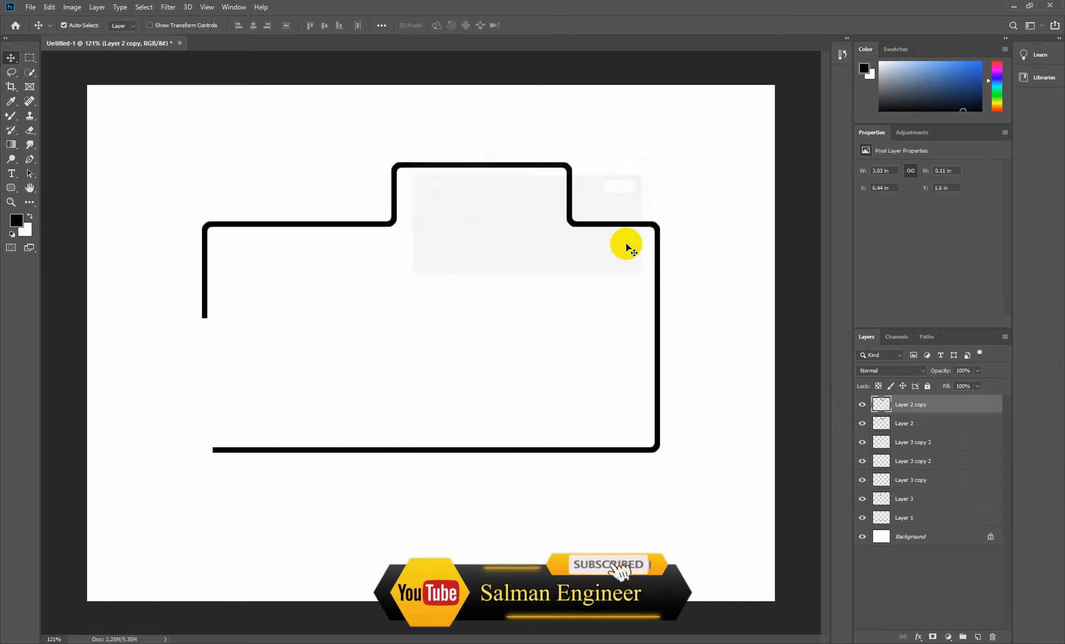
left_click_drag(484, 171, 283, 450)
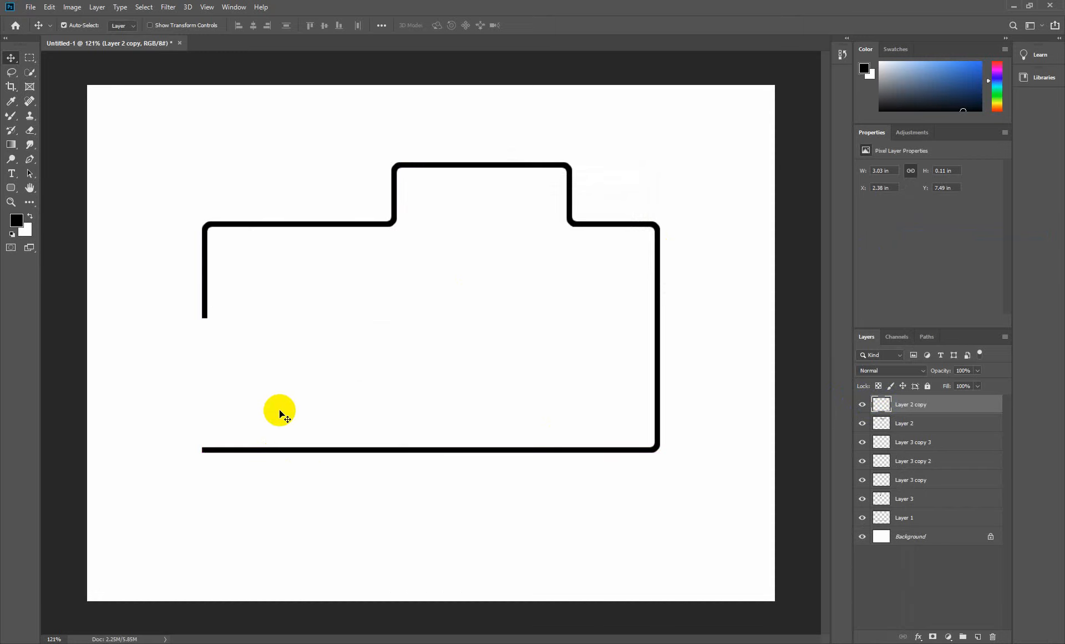
Step: Merge all the line layers except the Background into one layer, and move the merged outline down to Y 2.33 in
scroll(244, 346, "down", 1)
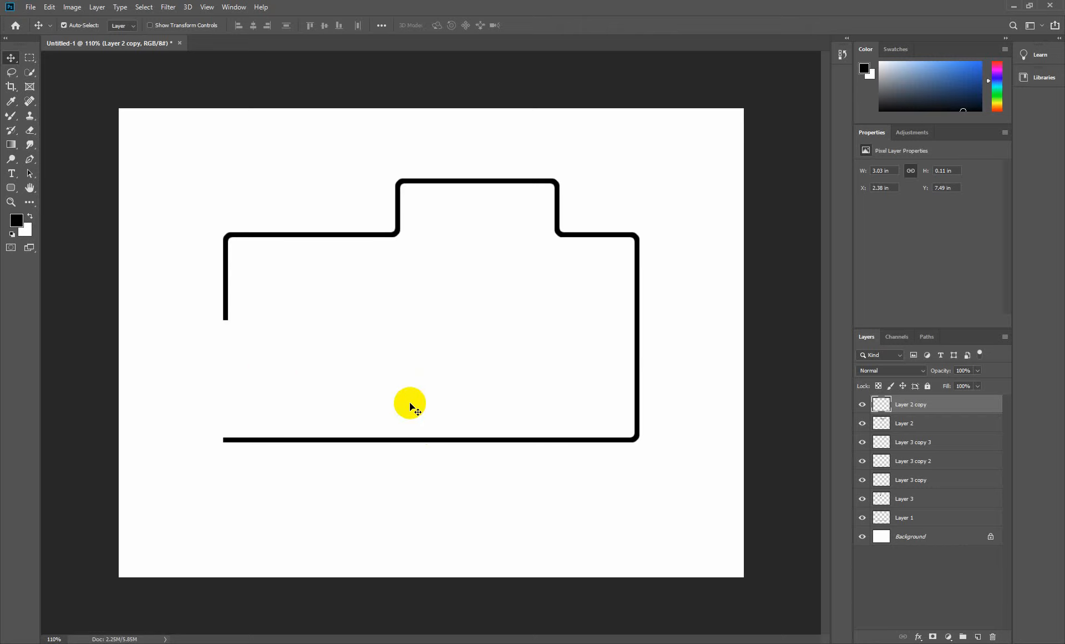
left_click_drag(161, 143, 690, 477)
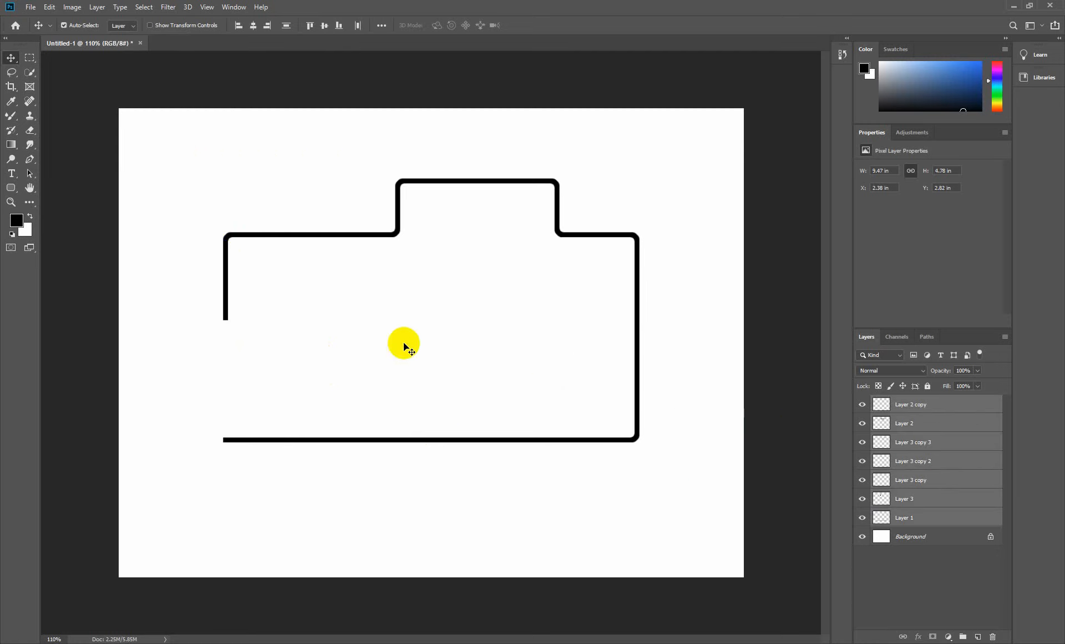
key("ctrl+e")
left_click(908, 403)
left_click(862, 404)
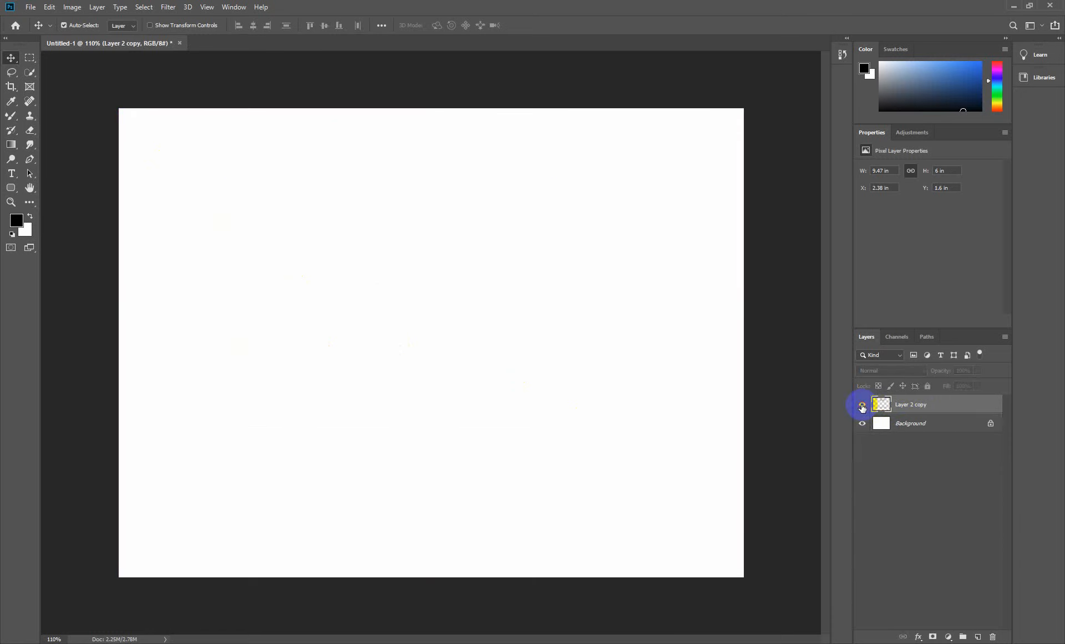
left_click(862, 405)
left_click_drag(623, 442, 621, 477)
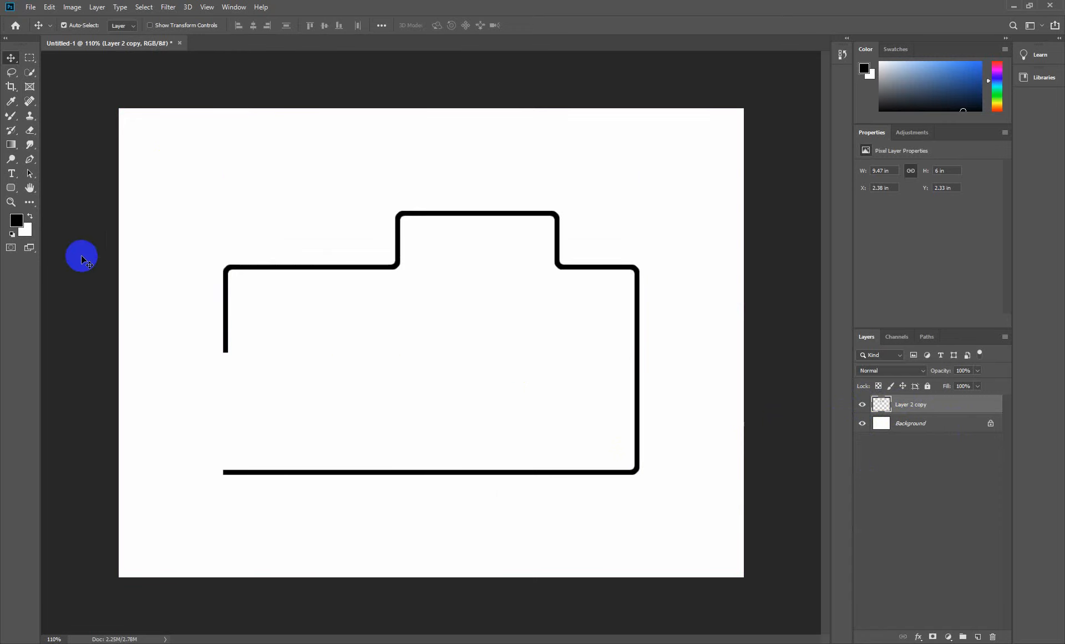
Step: Add the name in spaced capital letters as Times New Roman Bold text inside the outline, beside the gap in its left side
left_click(12, 173)
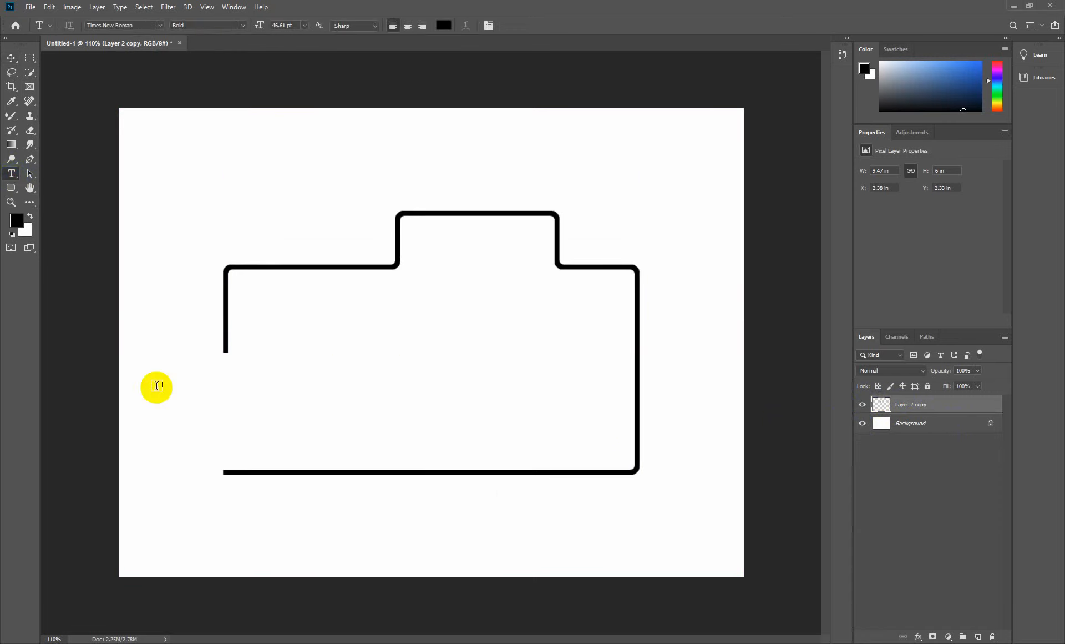
left_click(231, 408)
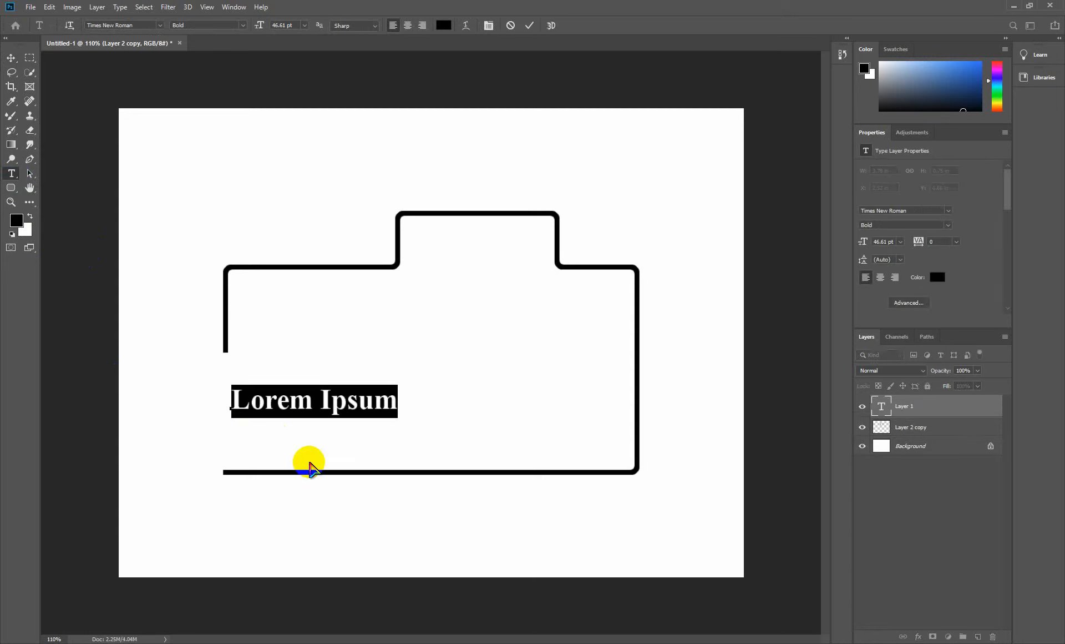
type("SALMAN")
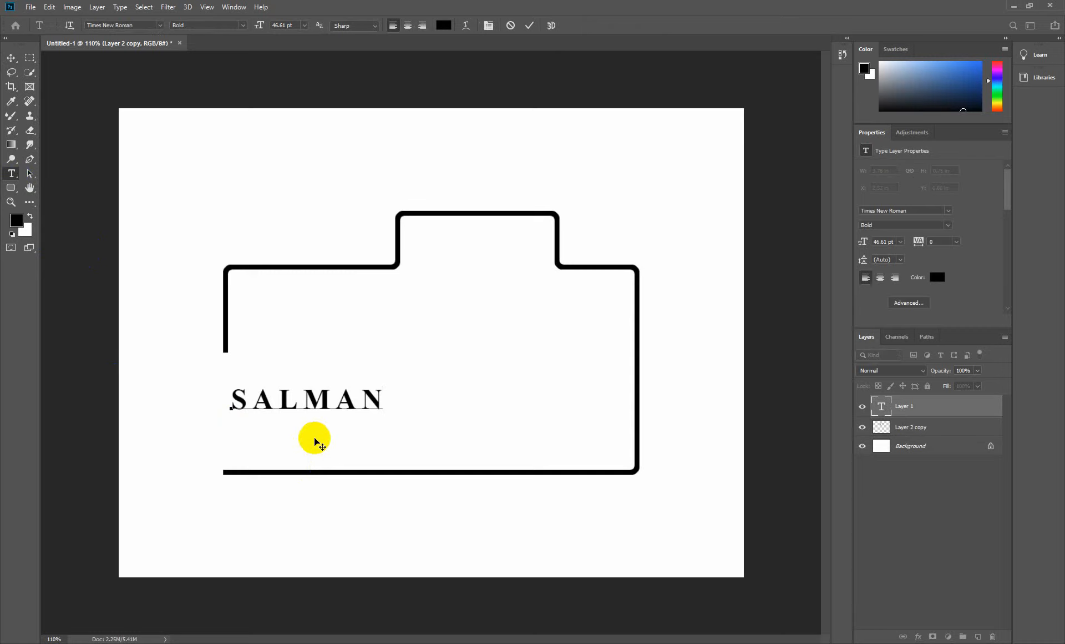
left_click_drag(314, 440, 307, 450)
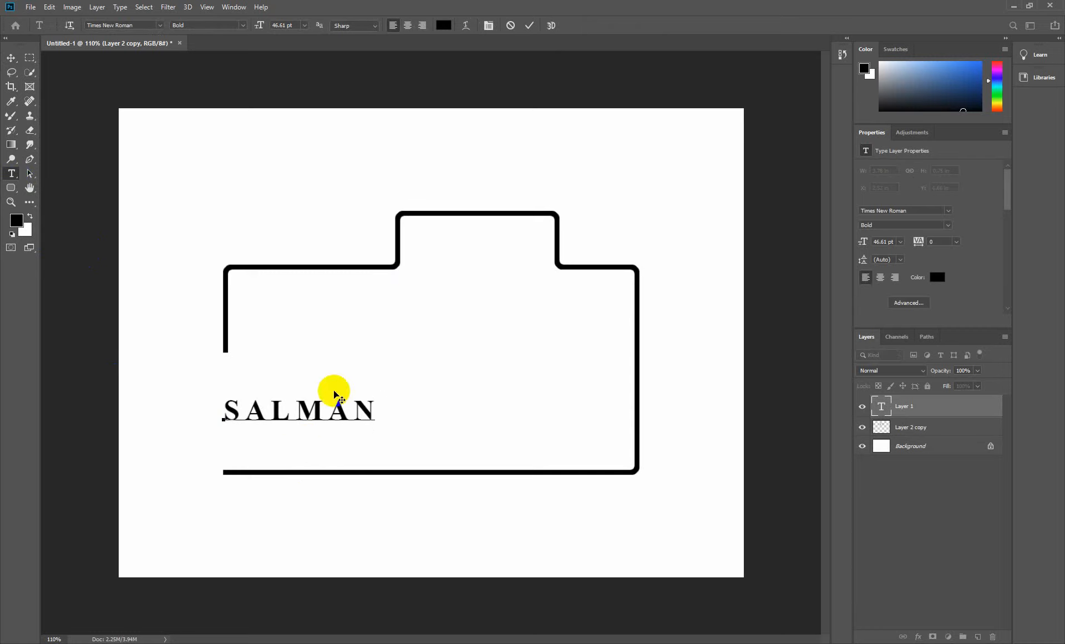
Step: Enlarge the name text to 106.61 pt and shift it slightly left to X 2.08 in
left_click_drag(375, 417, 238, 410)
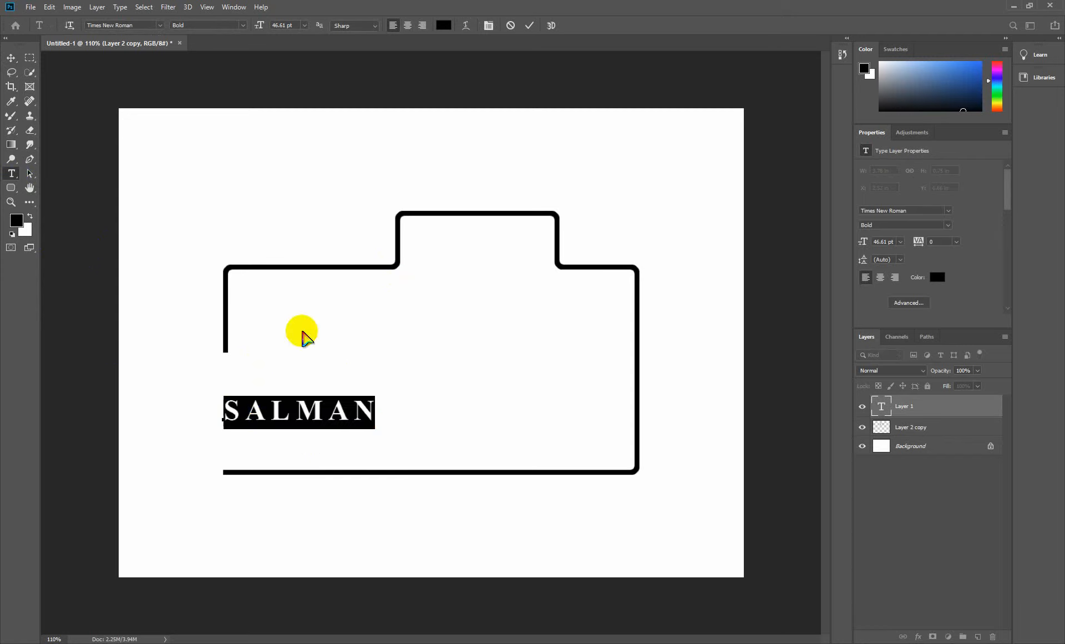
left_click_drag(260, 29, 292, 35)
left_click_drag(331, 458, 316, 459)
left_click(423, 510)
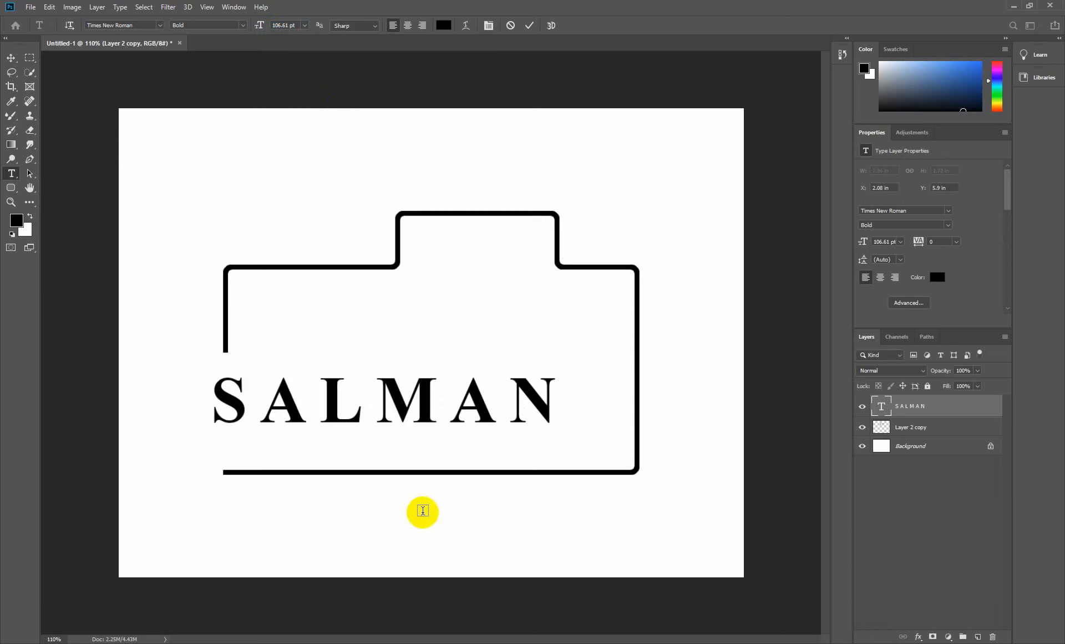
Step: Set the tracking of the whole name text to 80
double_click(884, 409)
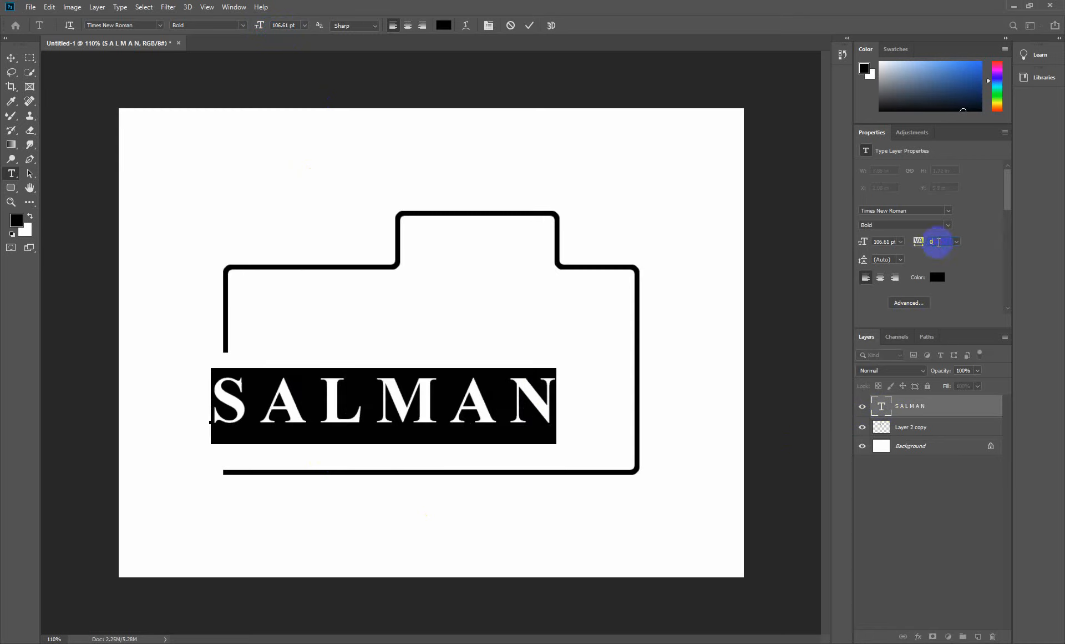
key("Up")
key("Up")
key("Up")
key("Up")
key("Up")
key("Up")
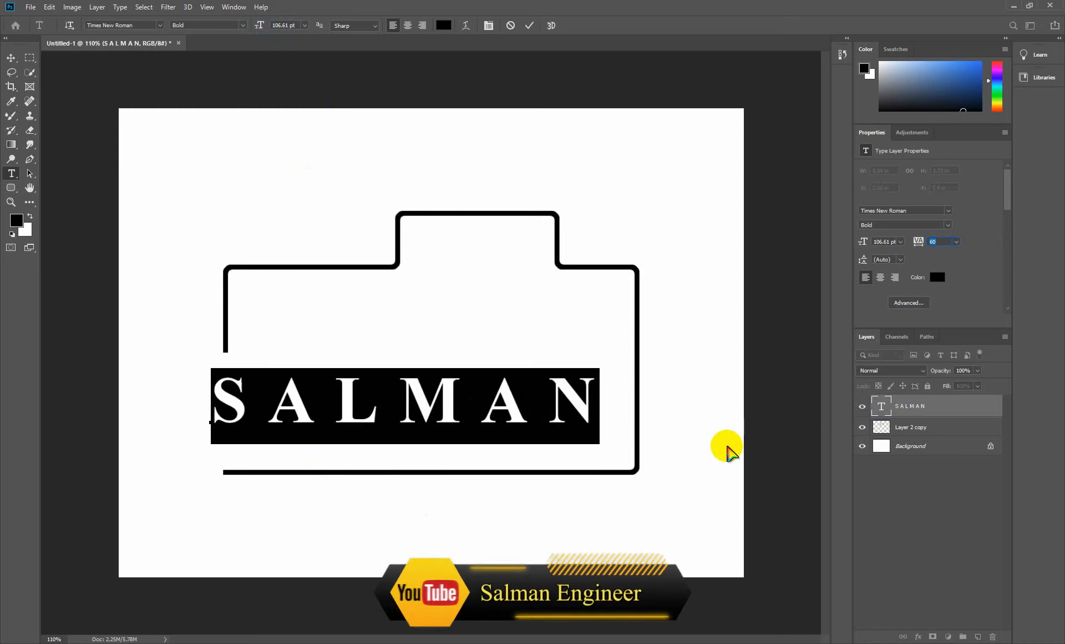
key("Up")
key("Up")
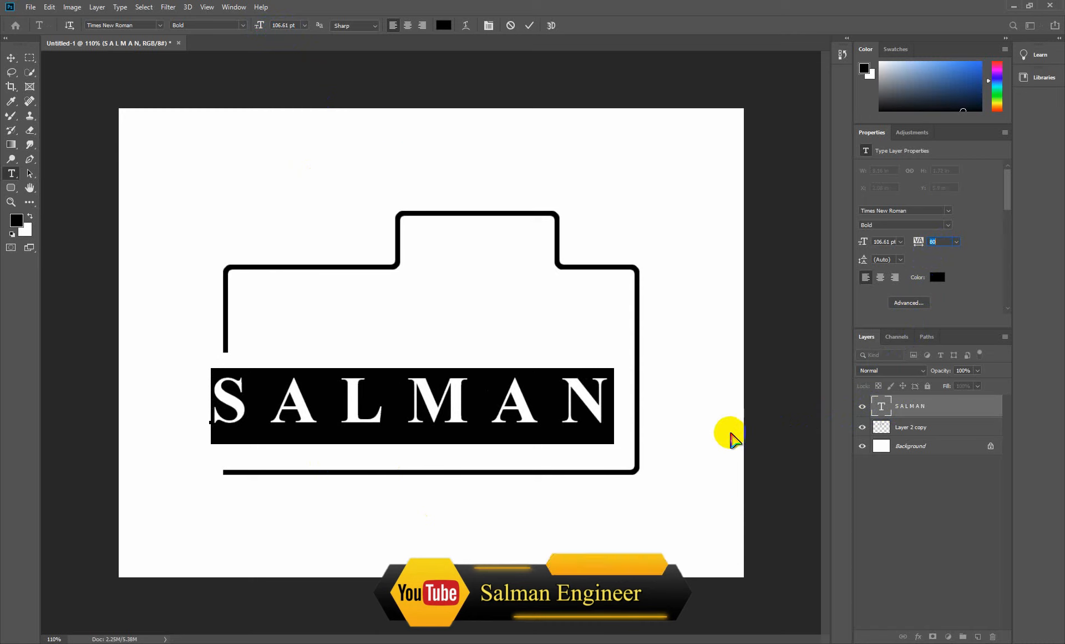
Step: Move the name text to about X 1.58 in, Y 5.93 in so its first letter crosses the outline's left gap
left_click(11, 58)
left_click_drag(352, 405, 331, 413)
left_click_drag(331, 414, 333, 416)
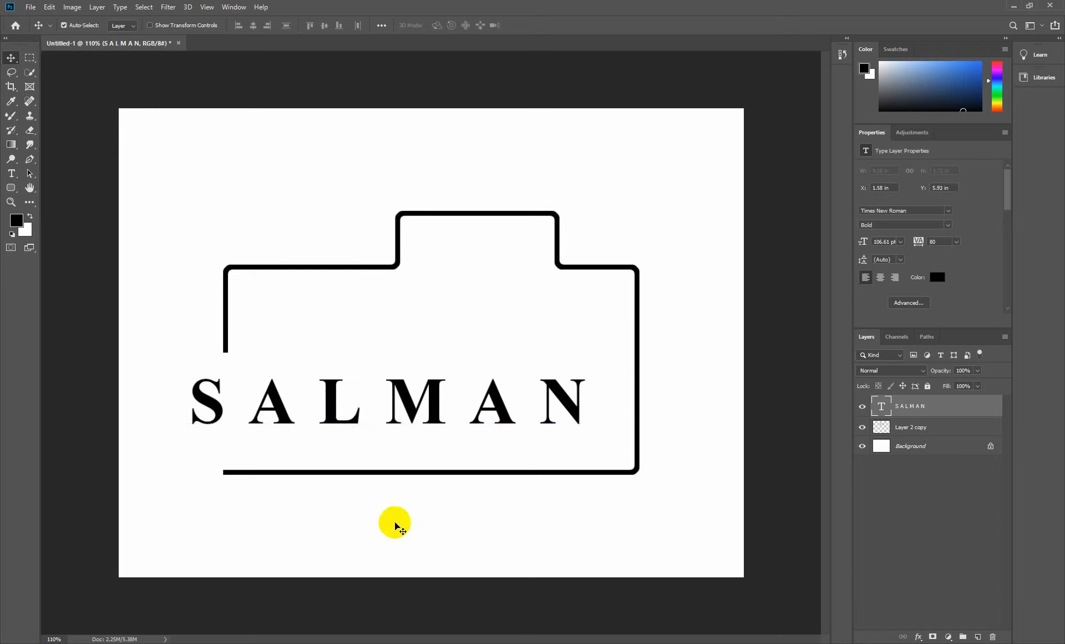
Step: Select a small circle inside the outline's upper right corner with the Elliptical Marquee and add a new layer for it
left_click_drag(34, 62, 57, 70)
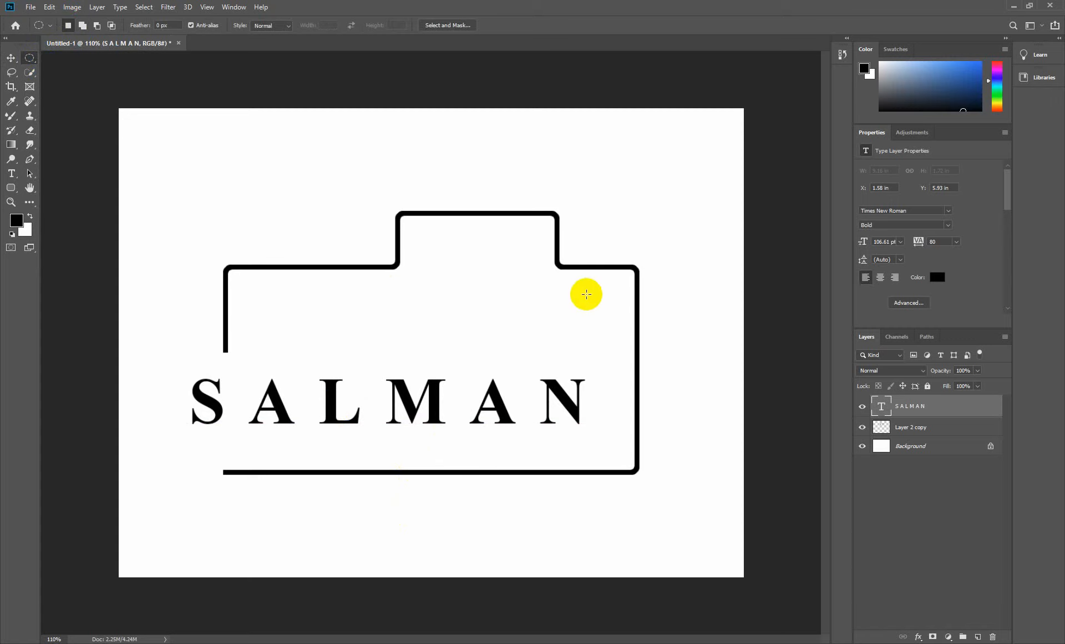
left_click_drag(599, 278, 626, 307)
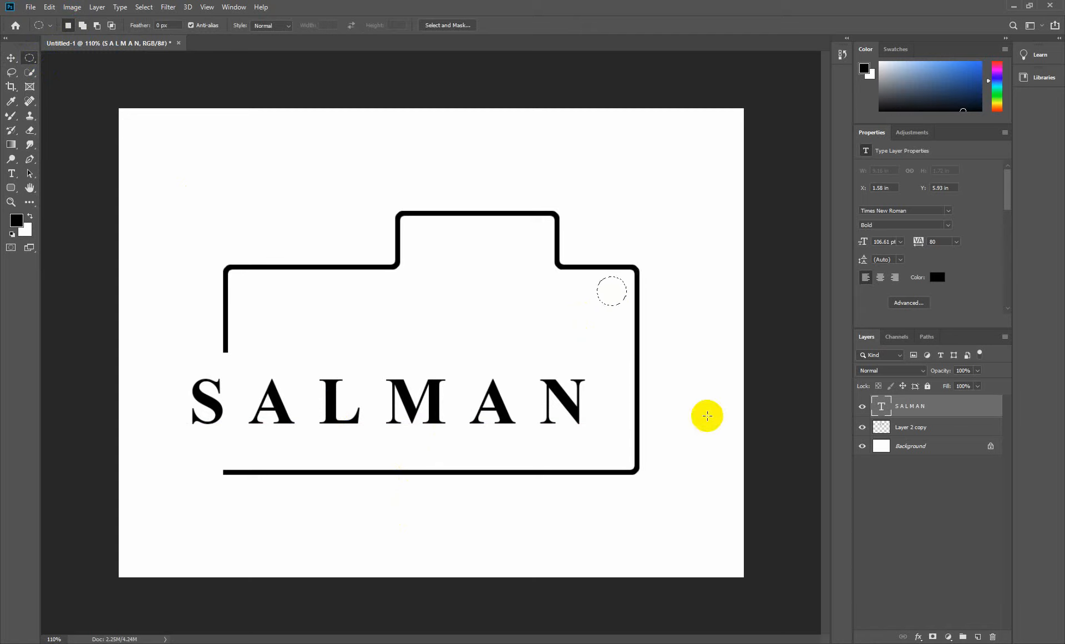
left_click(978, 637)
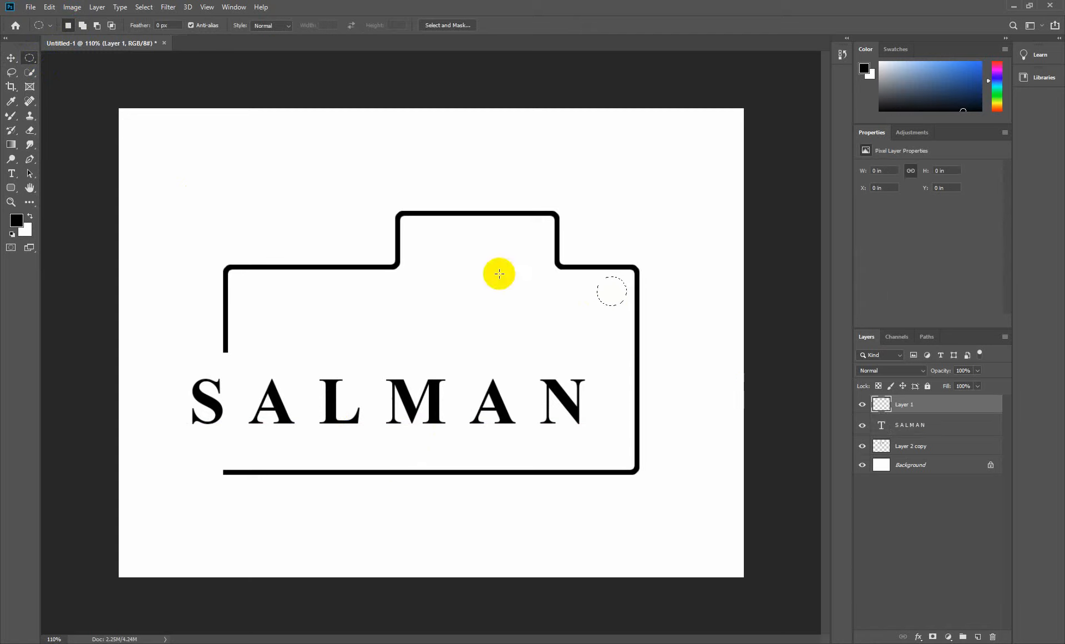
Step: Try an 8 px centered black stroke around the small circular selection
left_click(55, 10)
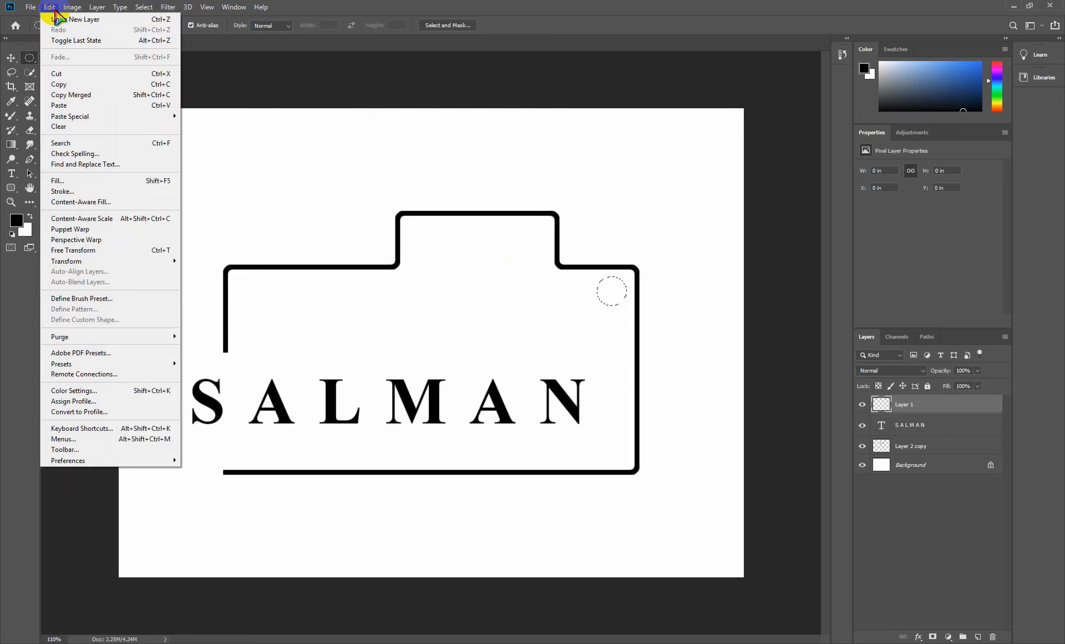
left_click(62, 191)
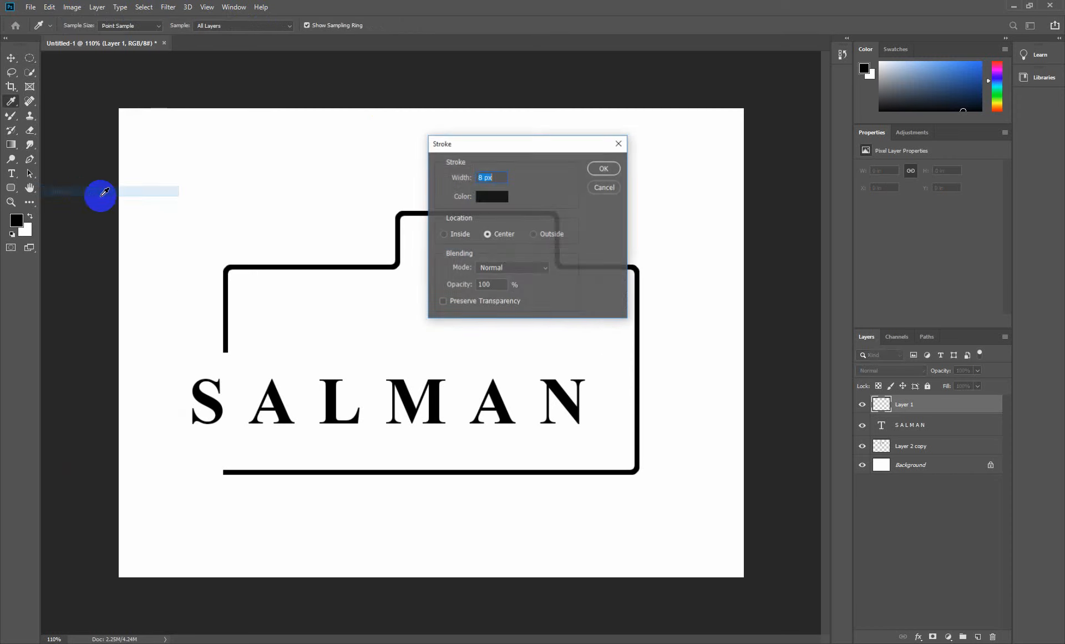
left_click(603, 169)
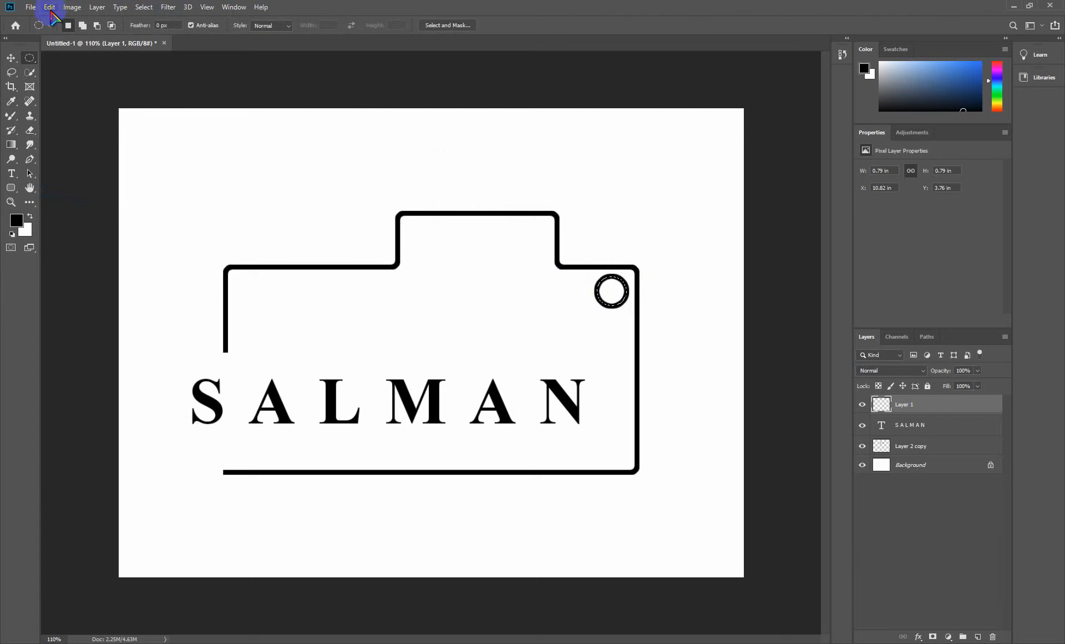
key("ctrl+z")
Step: Stroke the small circular selection with a 5 px centered black line and deselect it
left_click(50, 7)
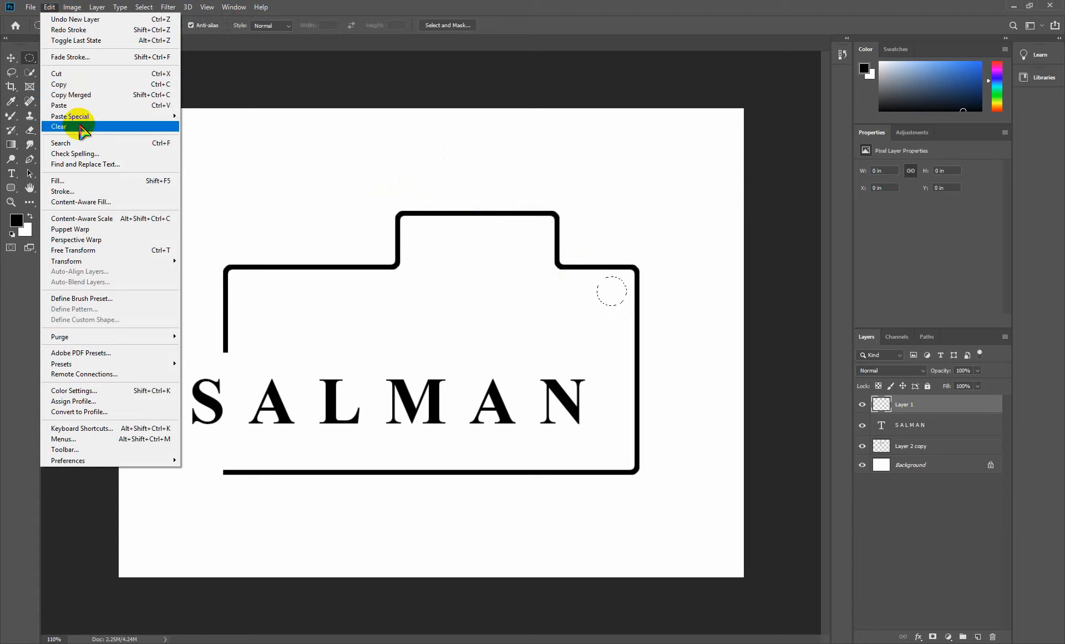
left_click(72, 190)
left_click(492, 179)
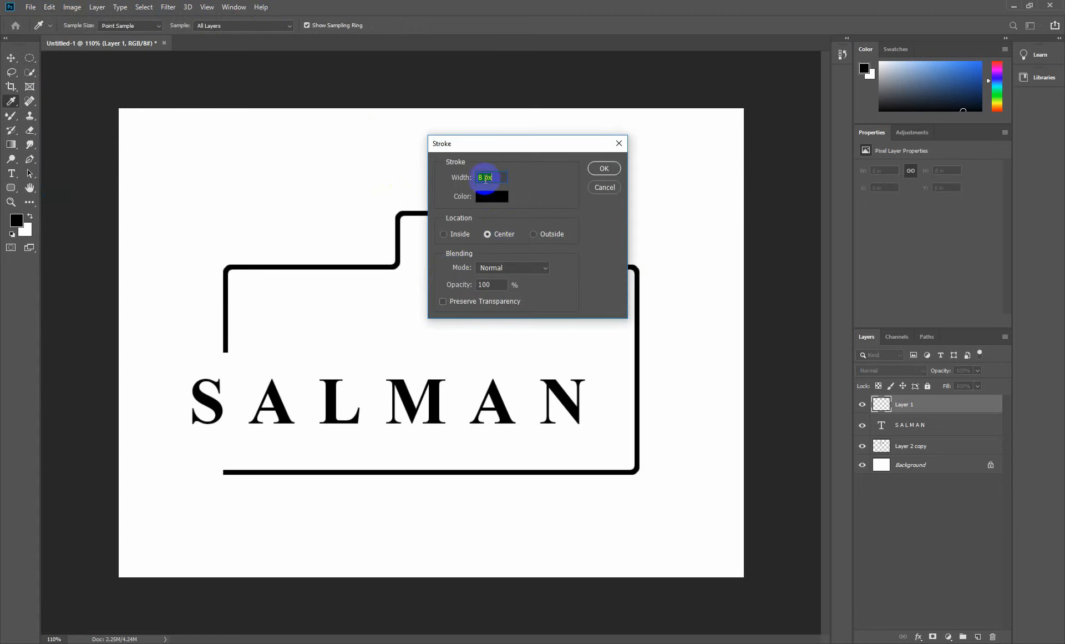
left_click(605, 169)
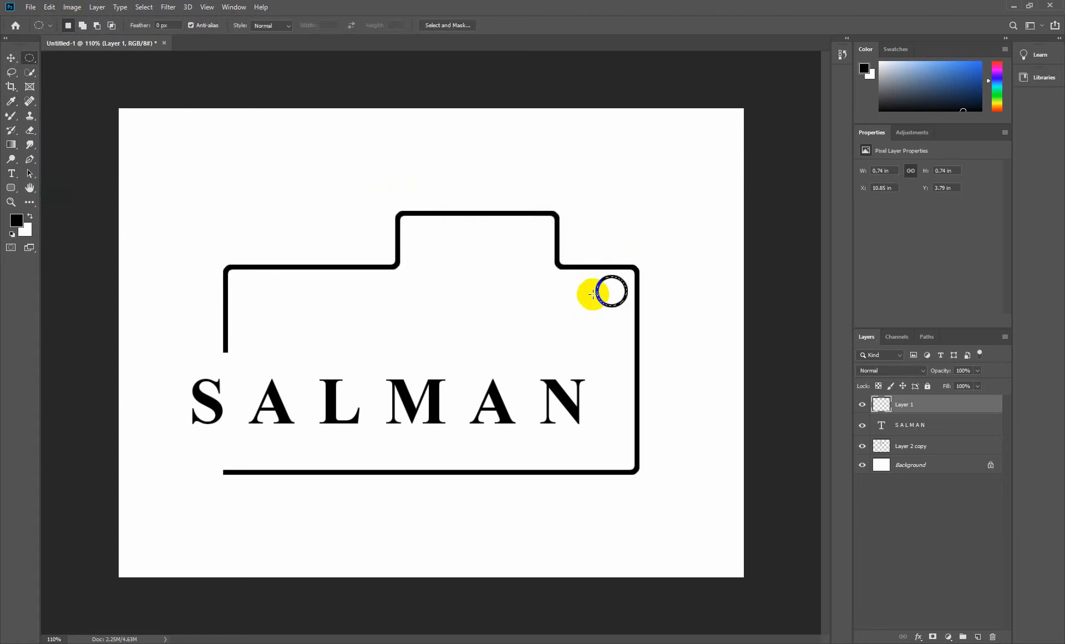
left_click(609, 289)
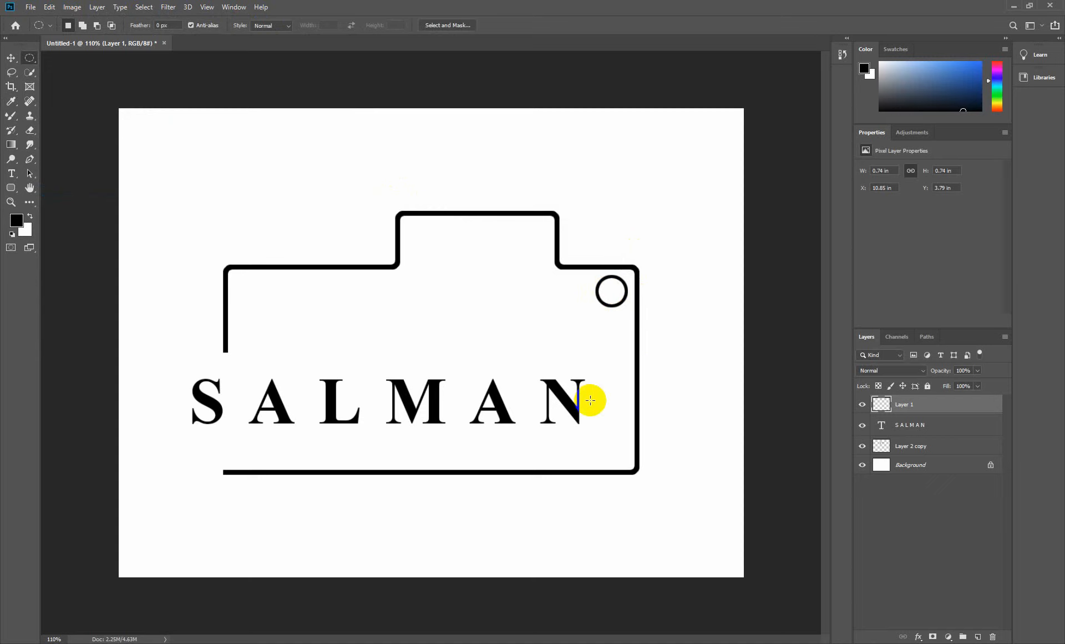
Step: Select a larger circle around the name's fifth letter, stroke it with a 5 px centered black line and deselect it
left_click_drag(453, 365, 536, 444)
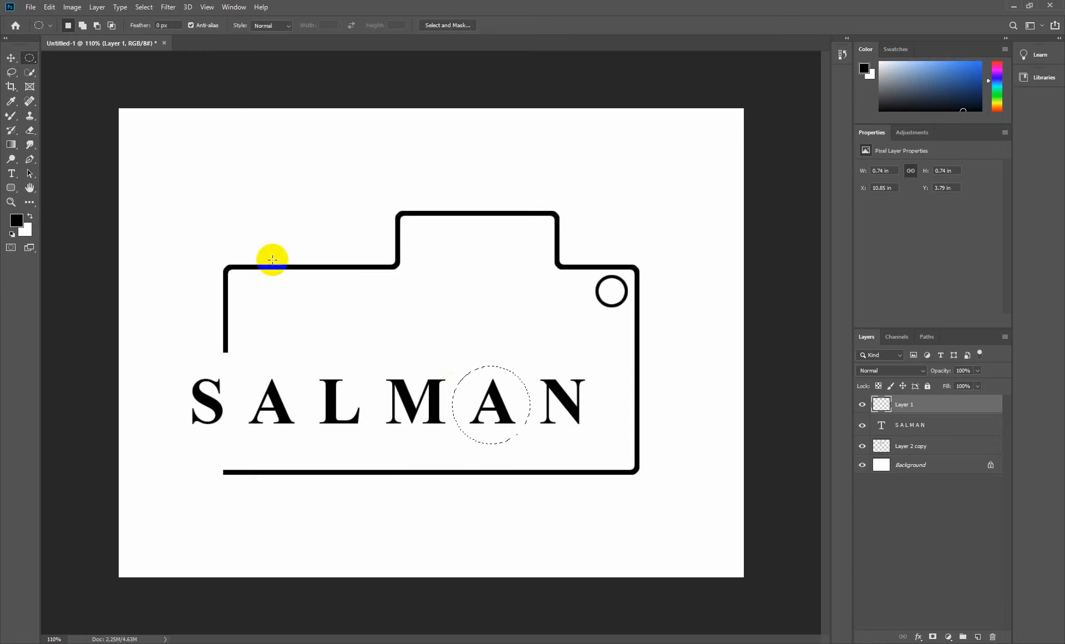
left_click(55, 8)
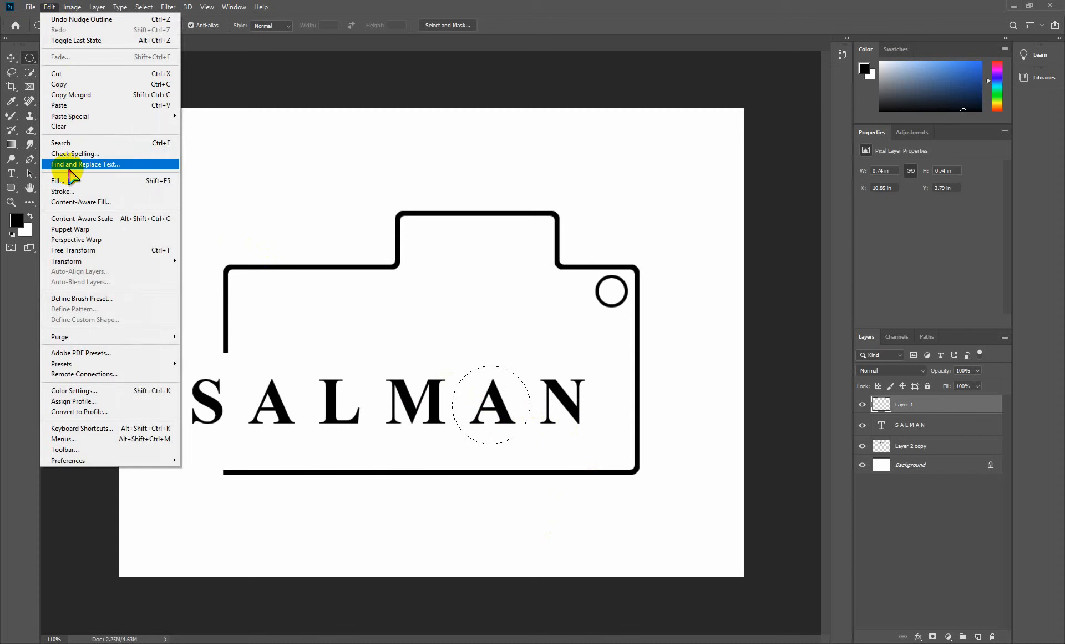
left_click(78, 191)
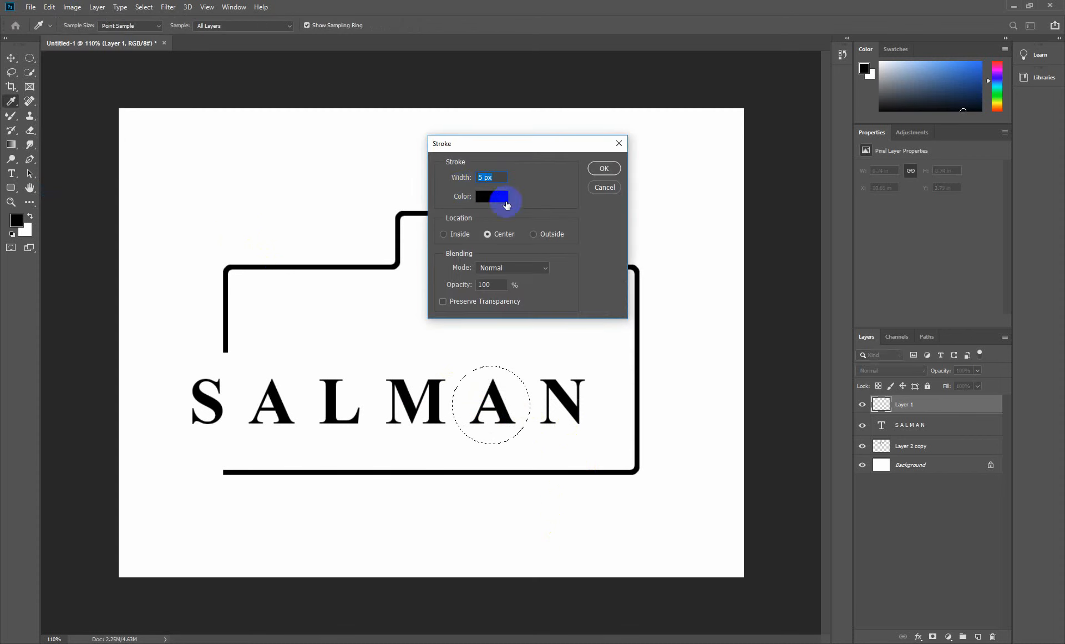
left_click(604, 168)
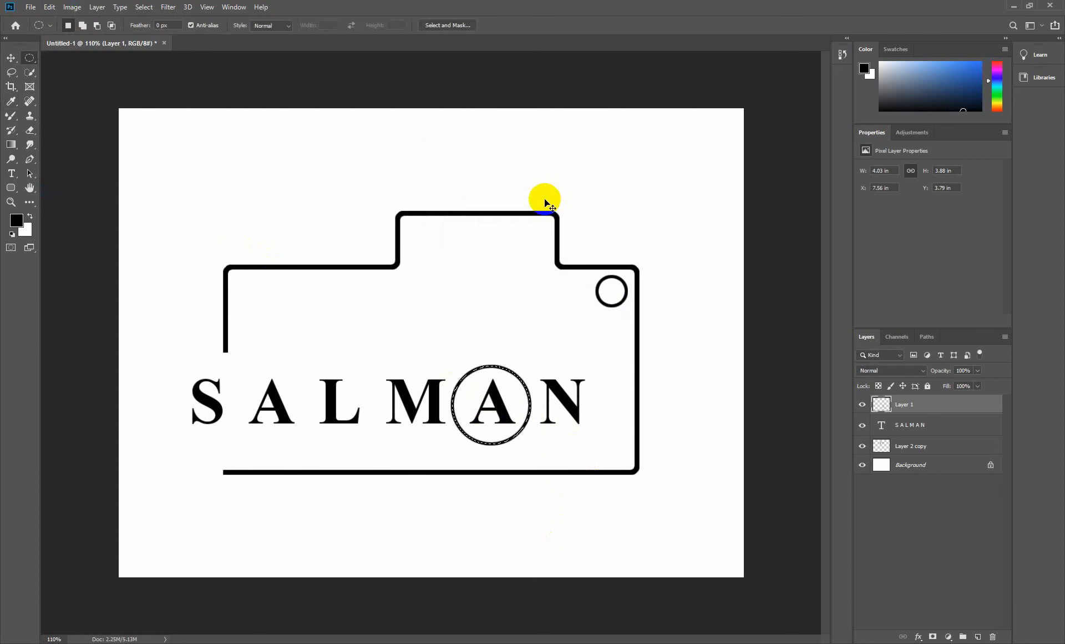
key("ctrl+d")
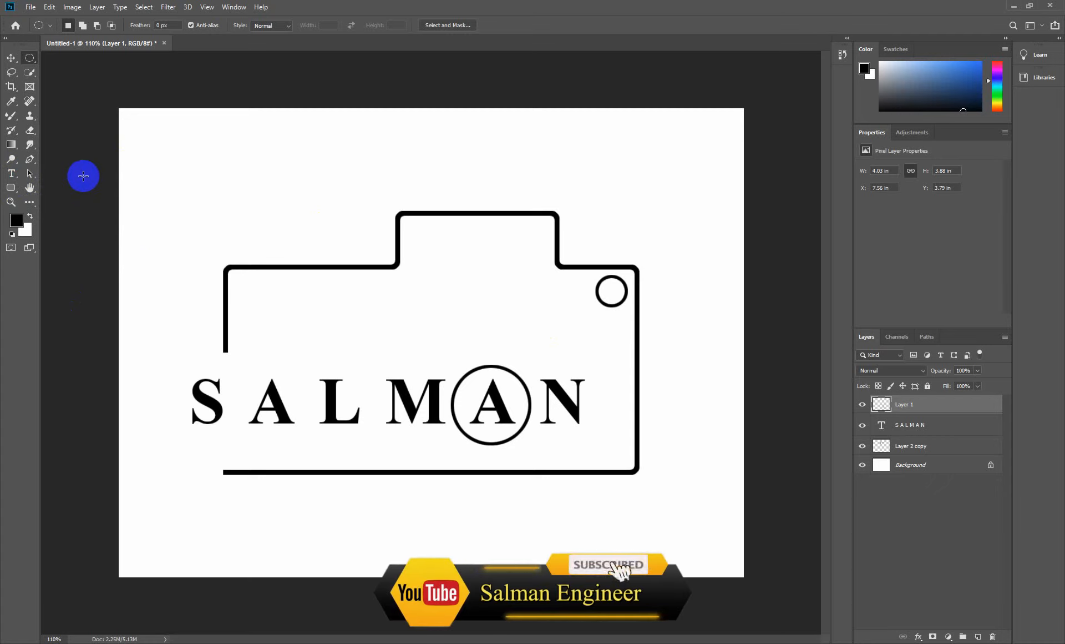
Step: Add the text "PHOTO GRAPHY" on a new layer and move it below the outline's bottom line
left_click(11, 174)
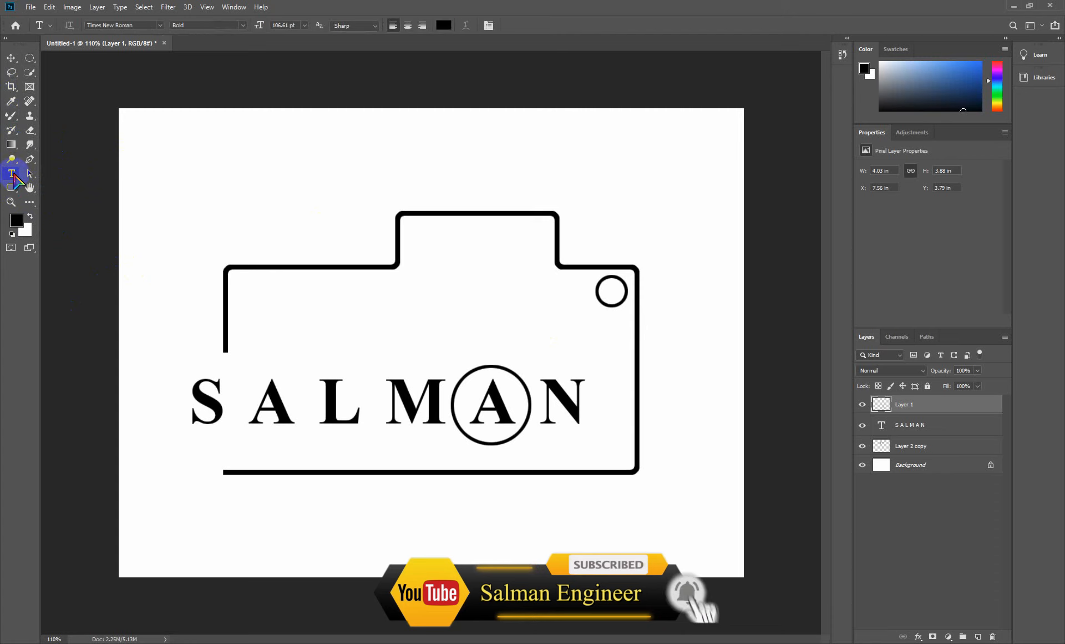
left_click(318, 348)
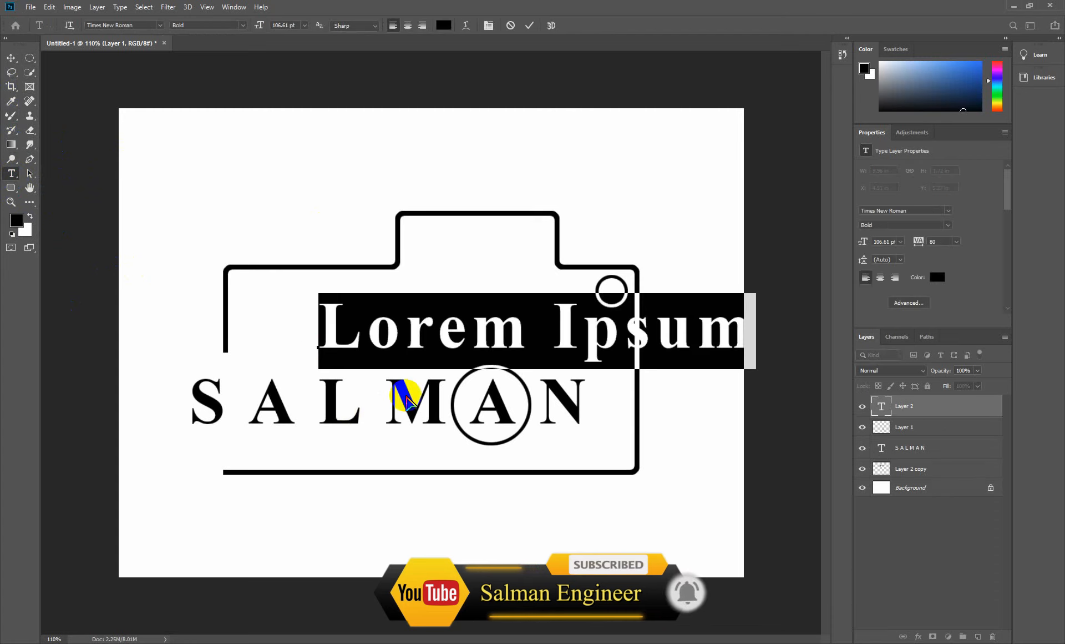
key("BackSpace")
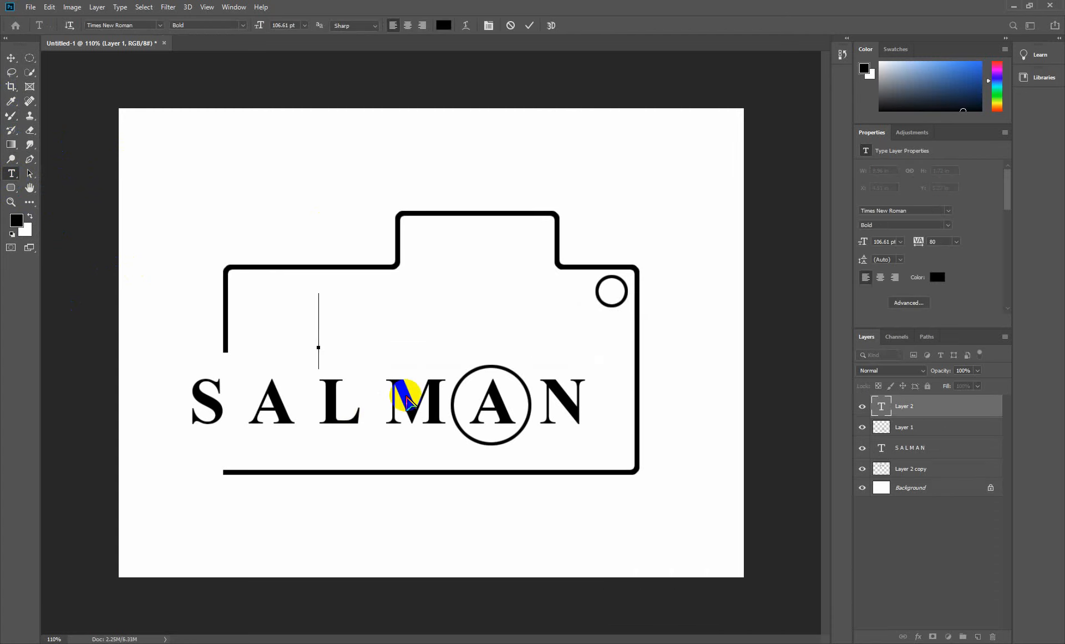
type("P")
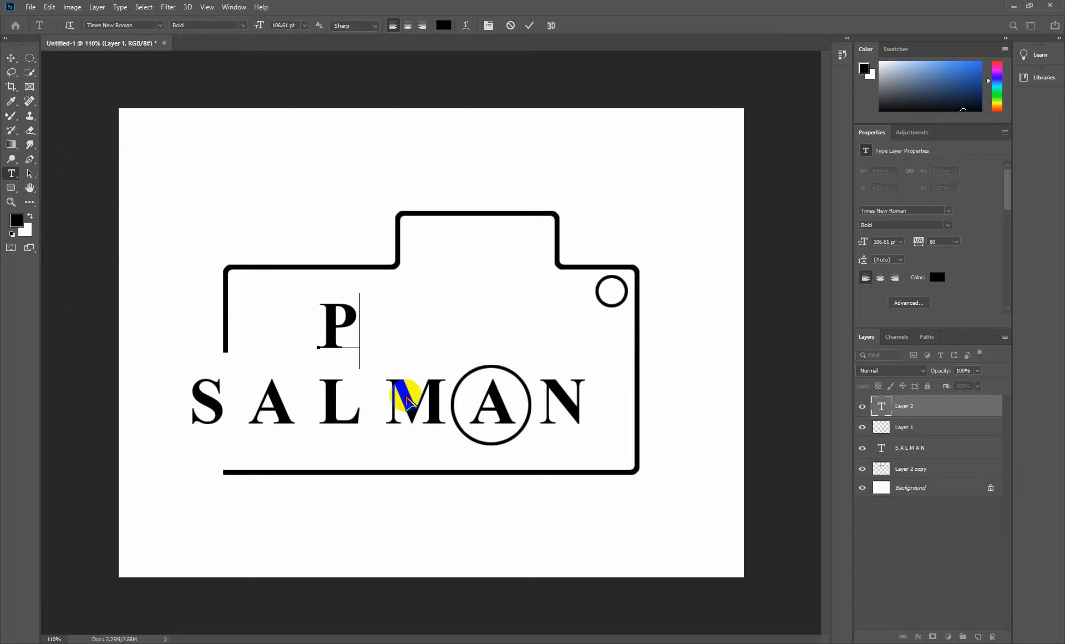
type("HO")
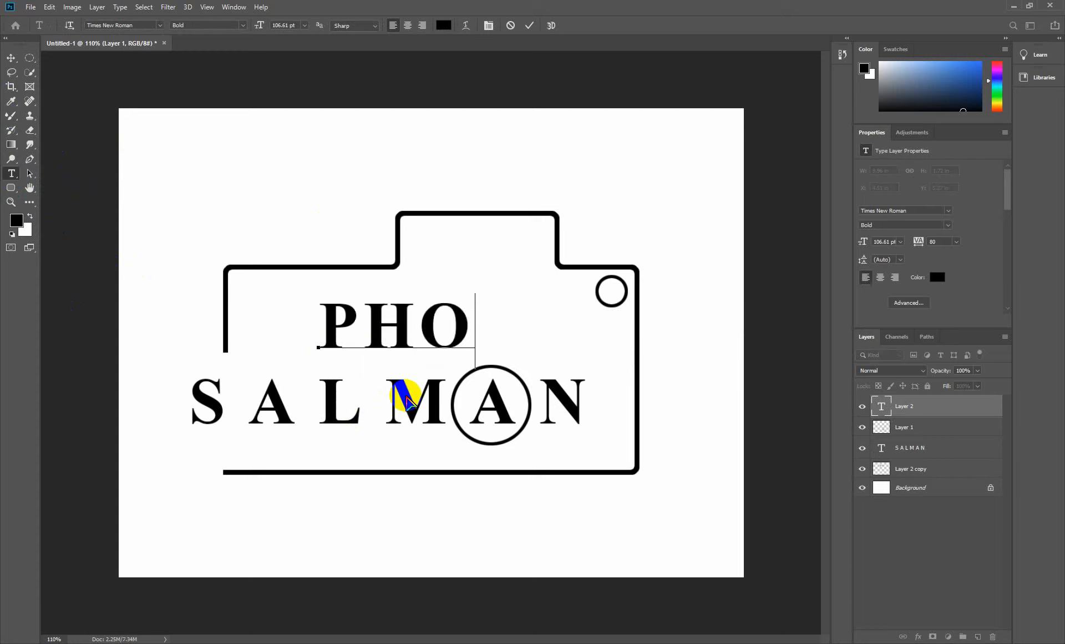
type("TO Gr")
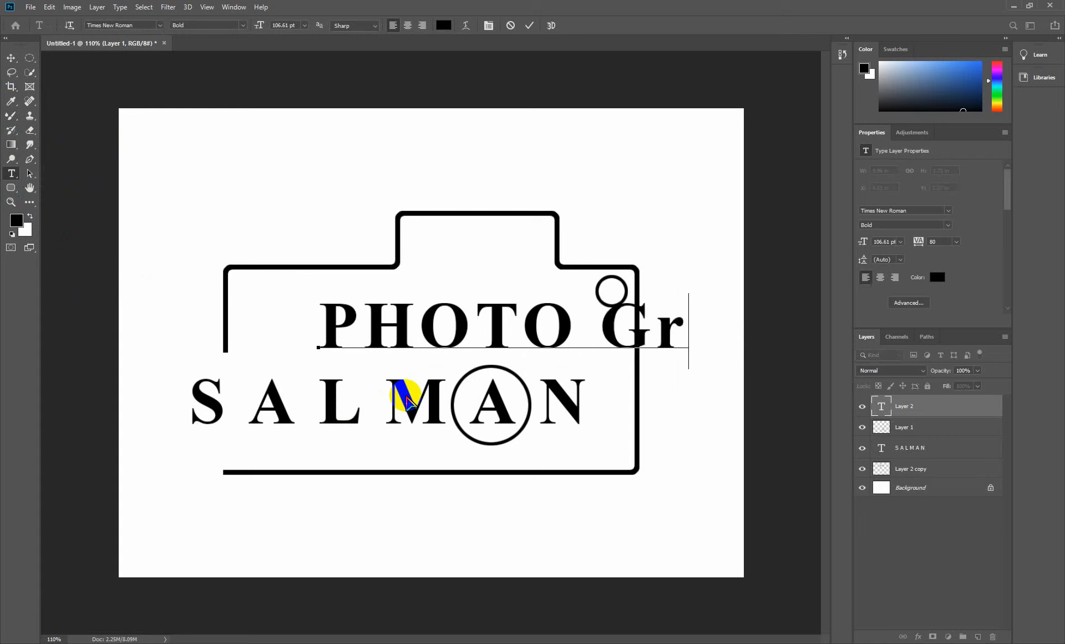
key("BackSpace")
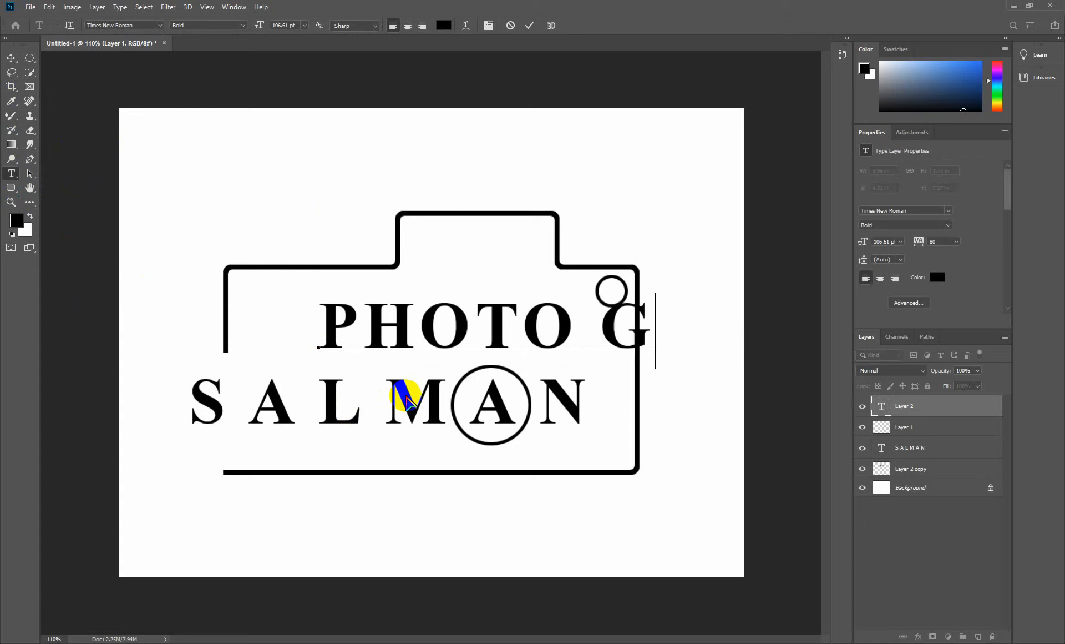
type("RA")
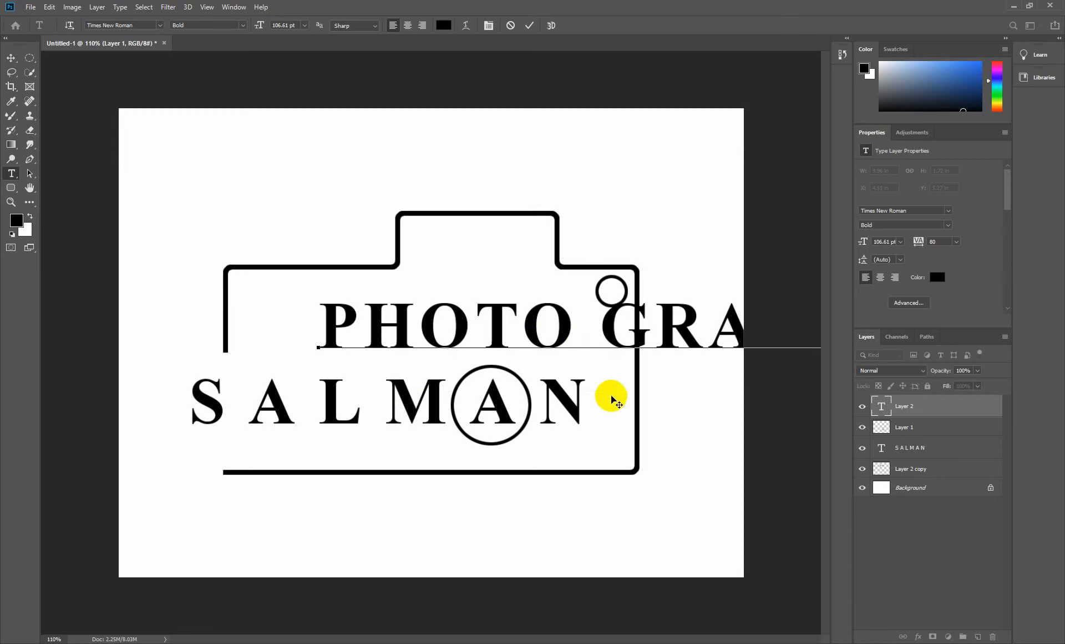
left_click_drag(607, 390, 441, 587)
Step: Shrink the PHOTO GRAPHY caption to 12.61 pt and place it just below the outline's bottom line, starting at its left end
left_click(897, 403)
double_click(881, 409)
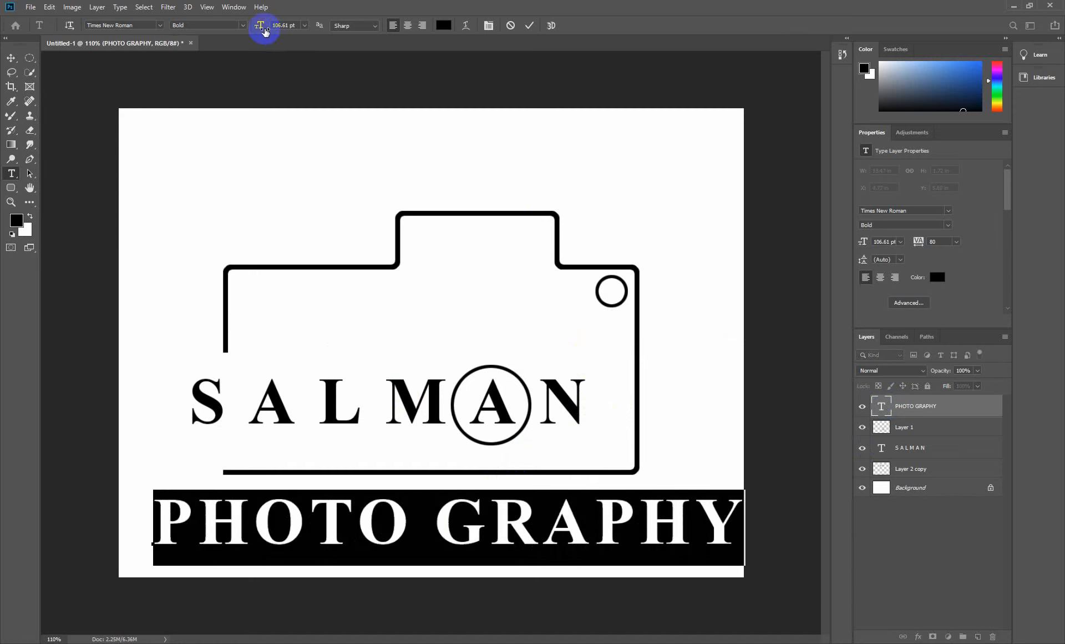
left_click_drag(262, 31, 224, 31)
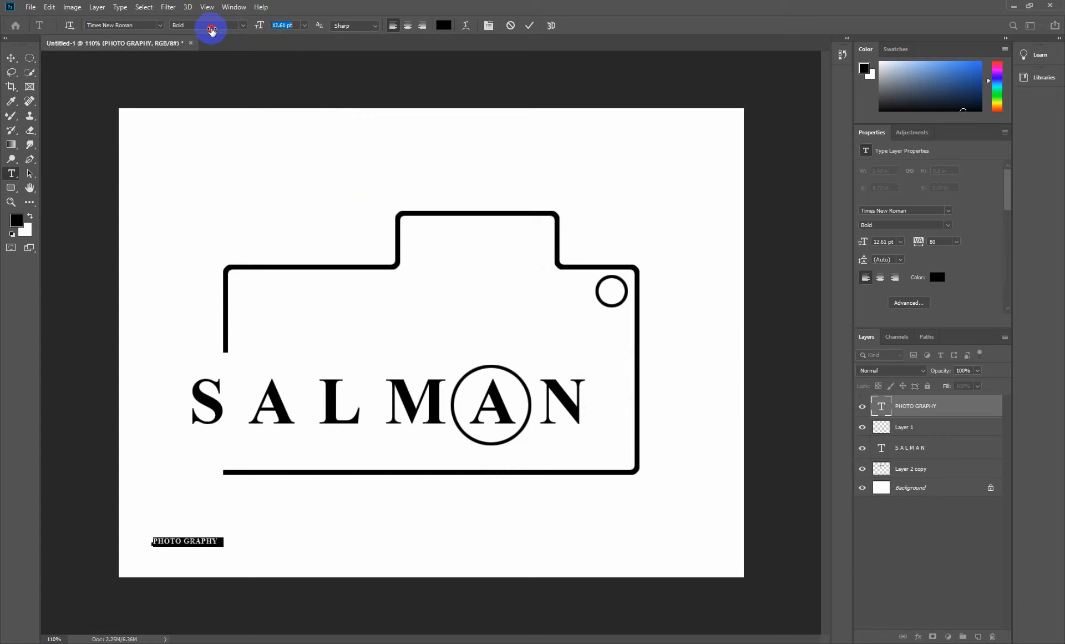
left_click_drag(201, 561, 274, 504)
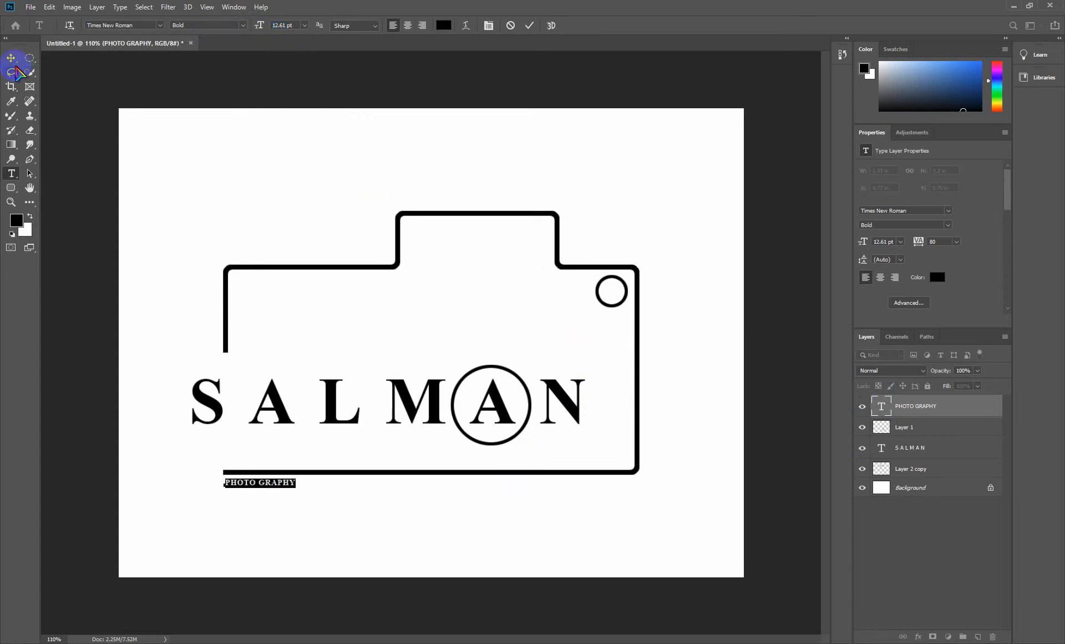
left_click(12, 57)
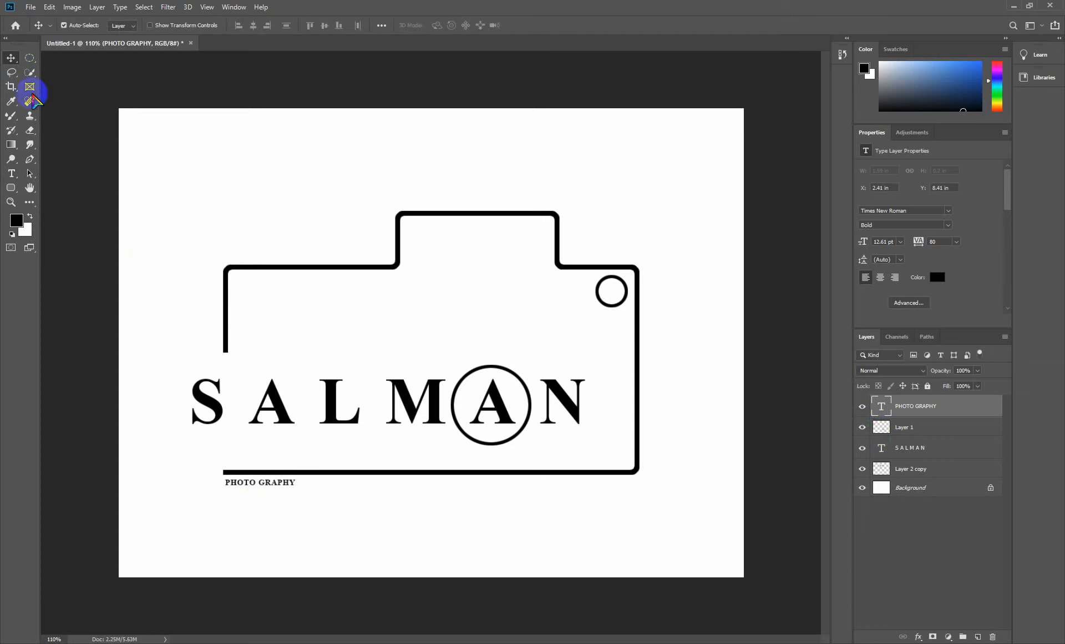
left_click_drag(266, 484, 267, 482)
Step: Change the PHOTO GRAPHY caption's font to Monotype Corsiva Regular
double_click(270, 484)
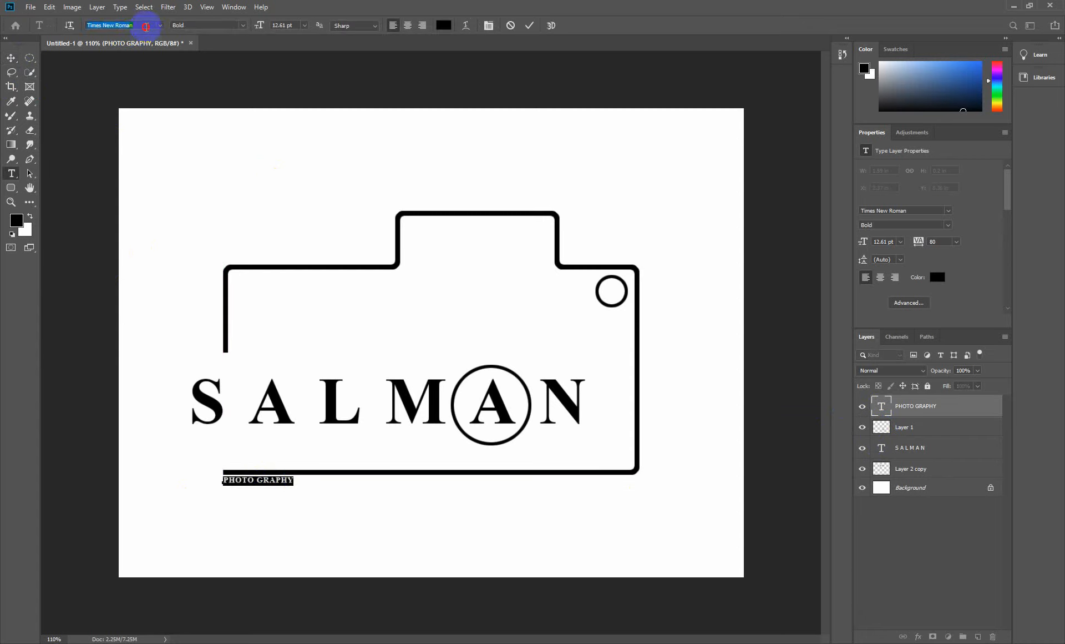
left_click(146, 25)
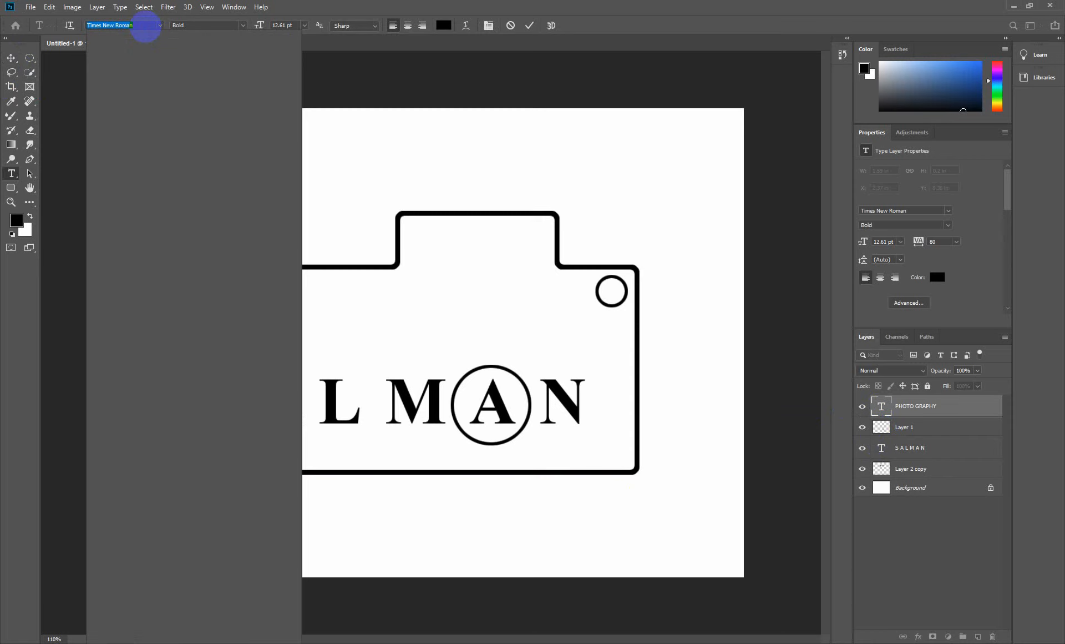
type("mono")
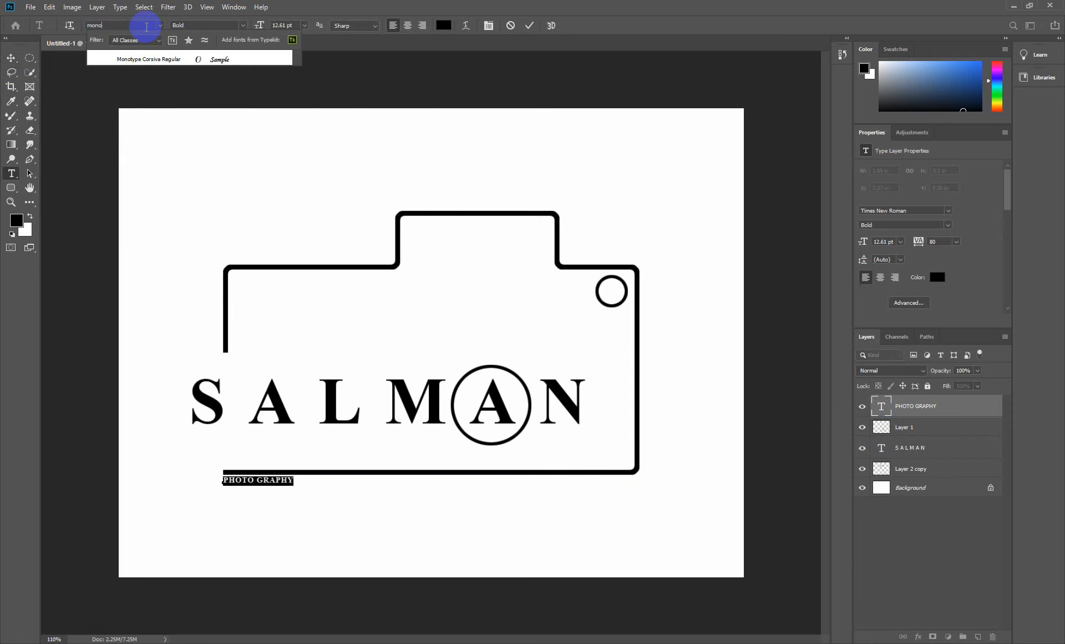
left_click(149, 59)
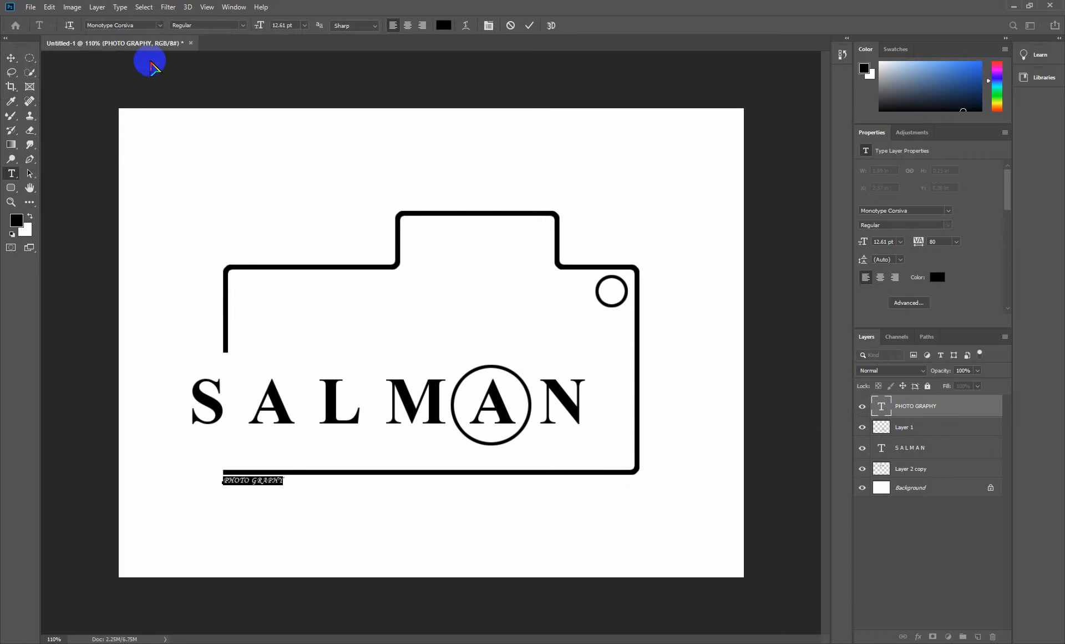
Step: Widen the PHOTO GRAPHY caption's letter spacing to a tracking of 2920
left_click(938, 242)
type("760")
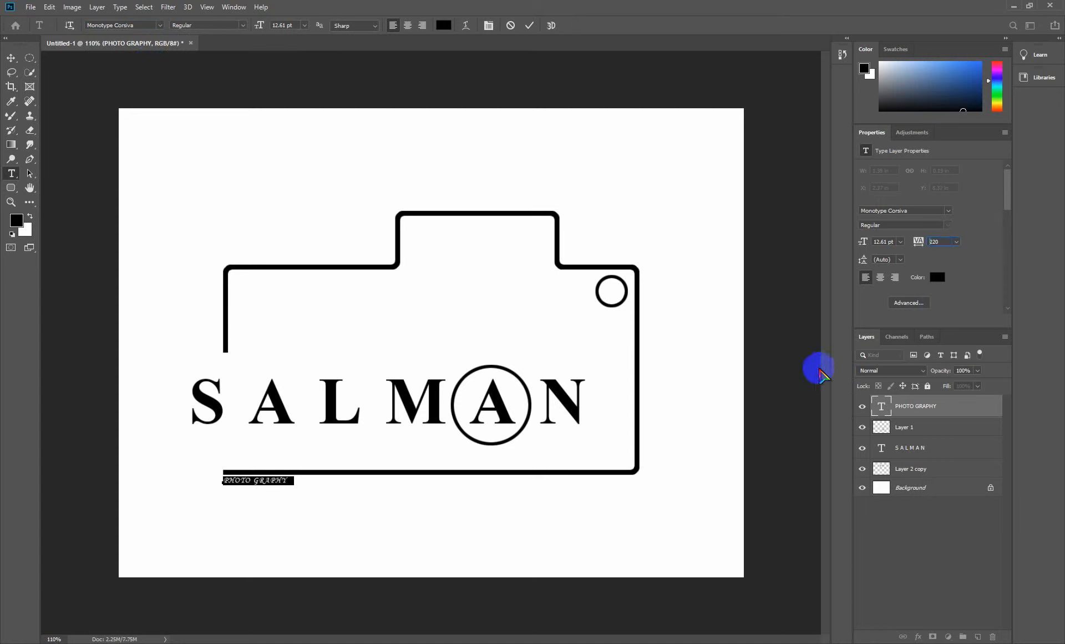
key("shift+Up")
key("shift+Up")
key("shift+Up")
key("shift+Up")
key("shift+Up")
key("shift+Up")
key("shift+Up")
key("shift+Up")
key("shift+Up")
key("shift+Up")
key("shift+Up")
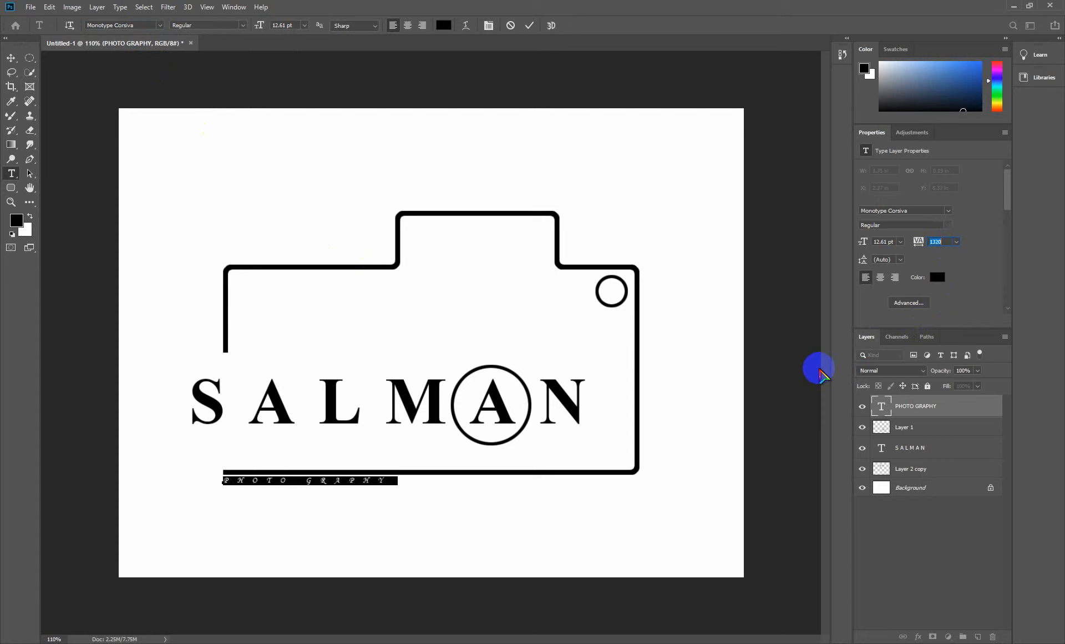
key("shift+Up")
key("shift+Up")
key("shift+Up")
key("shift+Up")
key("shift+Up")
key("shift+Up")
key("shift+Up")
key("shift+Up")
key("shift+Up")
key("shift+Up")
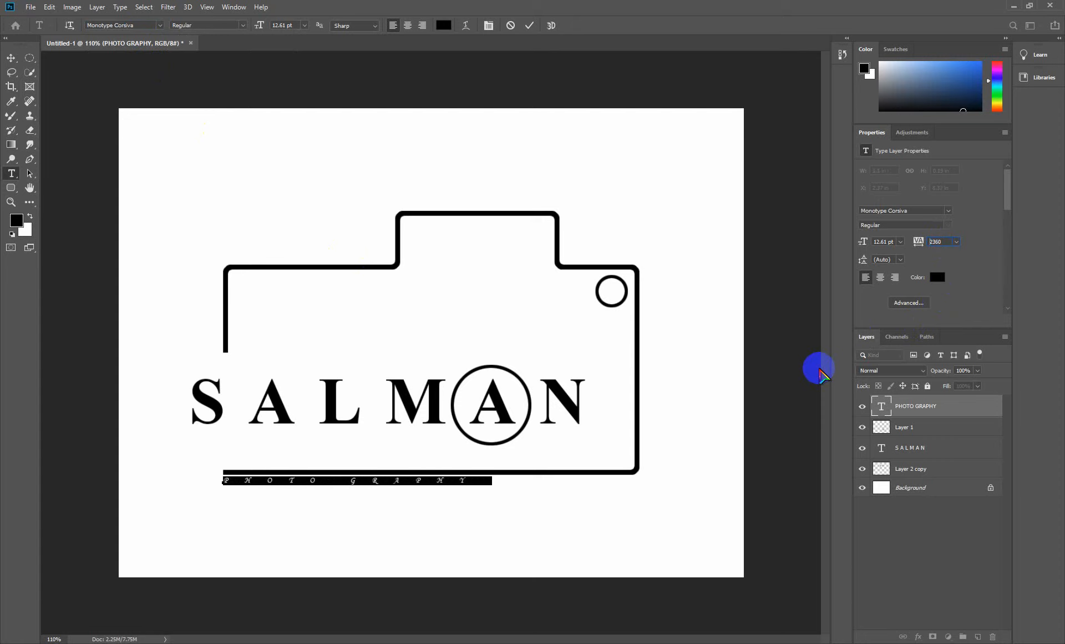
key("Up")
key("Up")
key("Up")
key("Up")
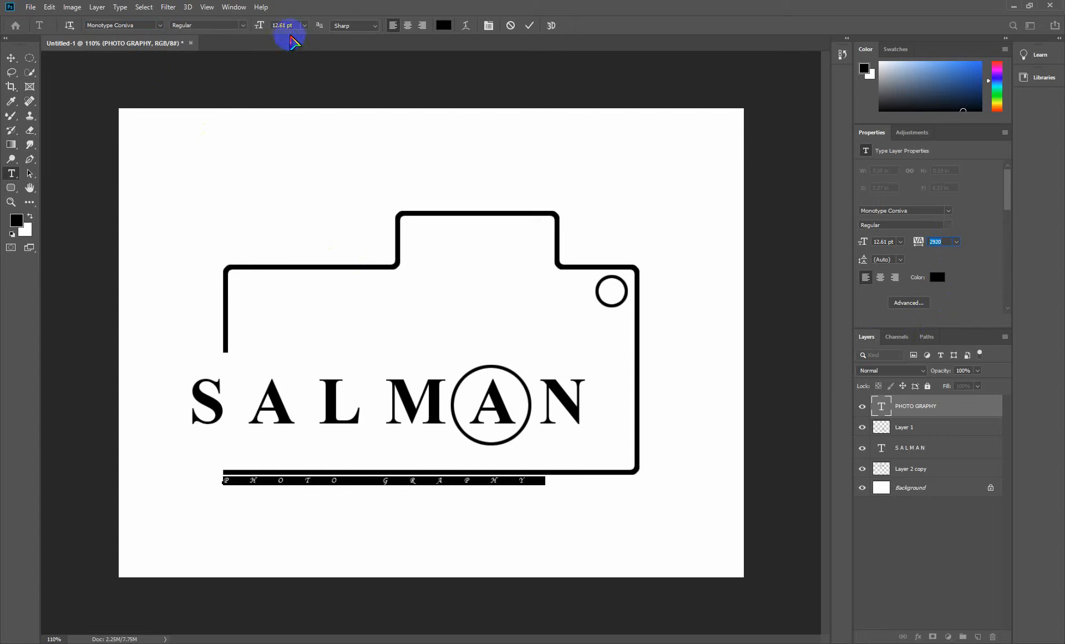
Step: Enlarge the PHOTO GRAPHY caption to 17 pt and commit the text edit
left_click(294, 25)
key("Up")
key("Up")
key("Up")
key("Up")
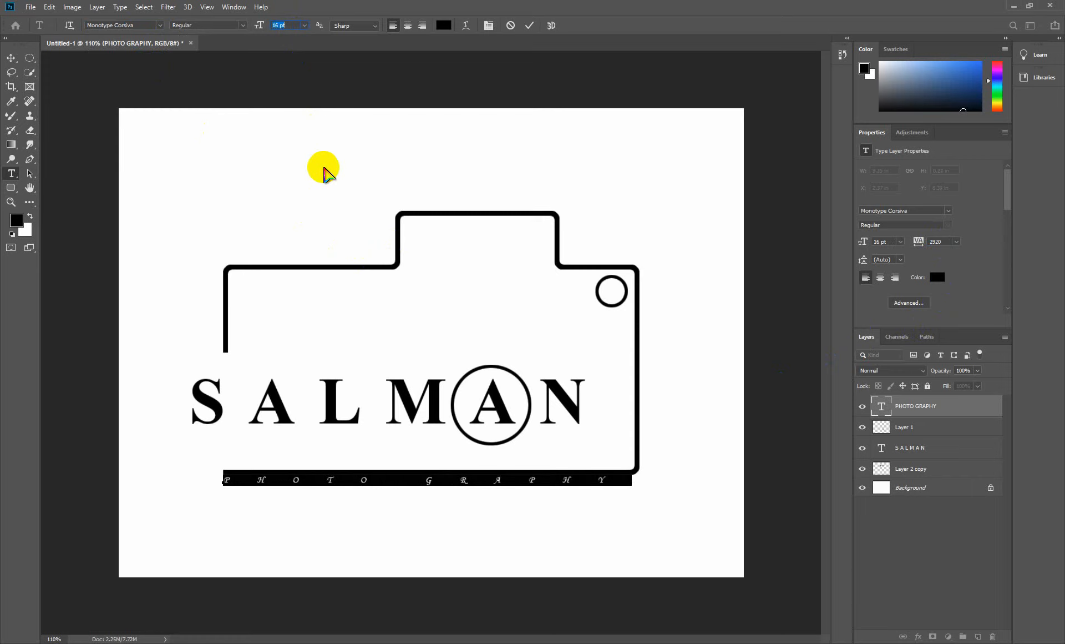
key("Up")
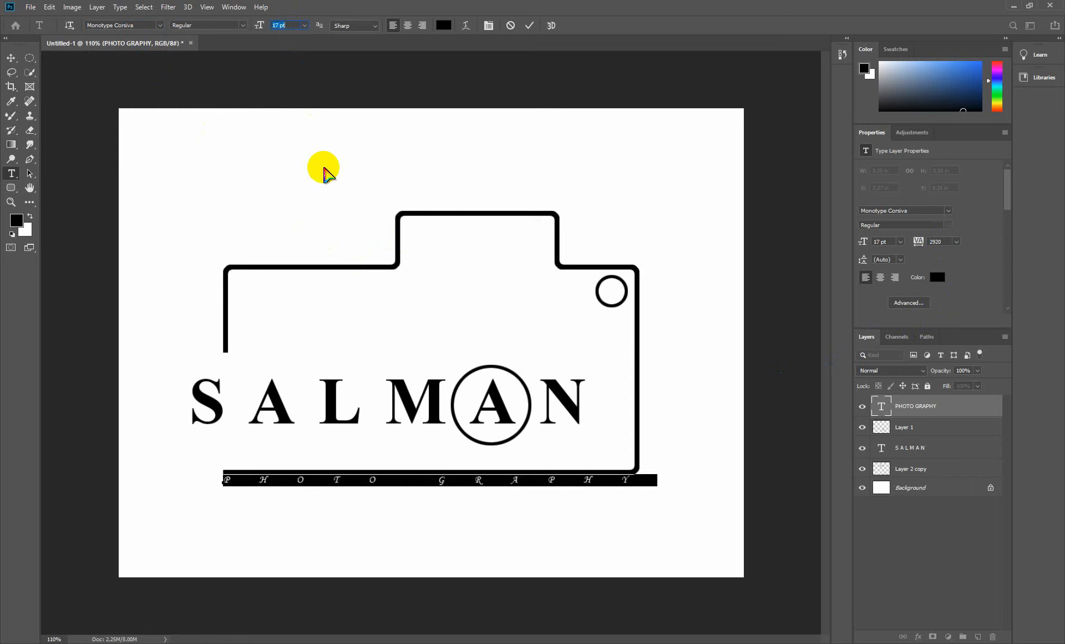
left_click(12, 58)
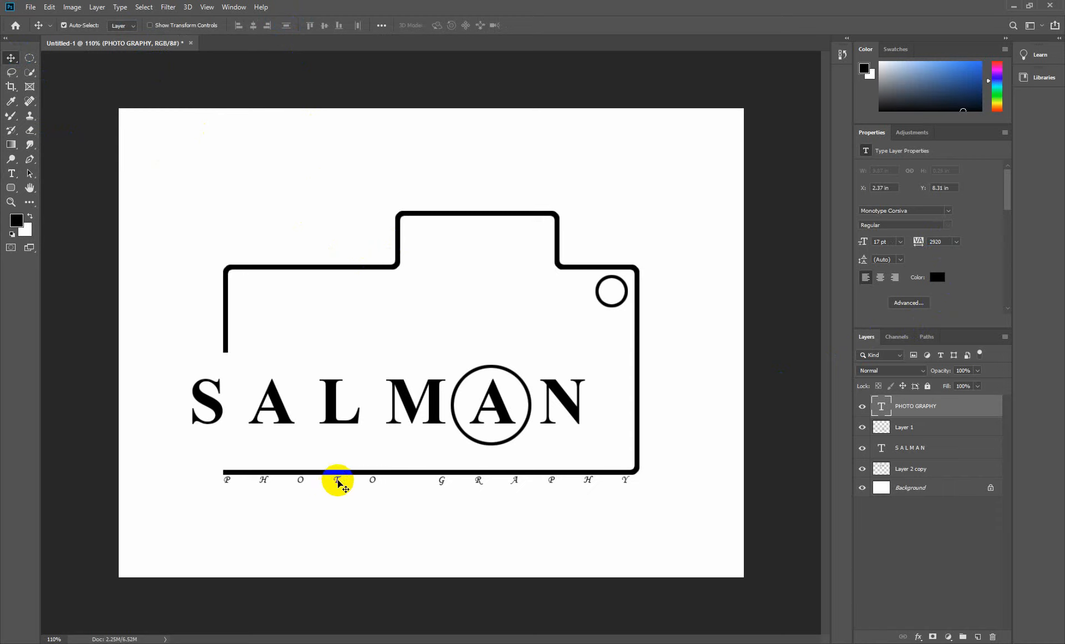
Step: Reduce the PHOTO GRAPHY caption's tracking to 1540
double_click(882, 406)
left_click(942, 241)
key("Down")
key("Down")
key("Down")
key("Down")
key("Down")
key("Down")
key("Down")
key("Down")
key("Down")
key("Down")
key("Down")
key("Down")
key("Down")
key("Down")
key("Down")
key("Down")
key("Down")
key("Down")
key("Down")
key("Down")
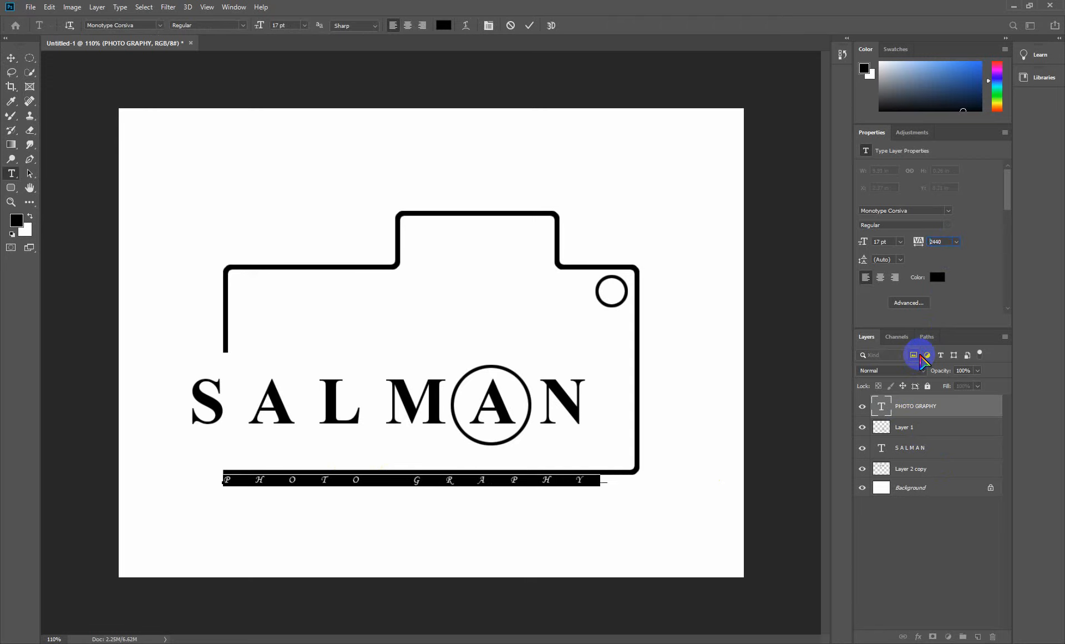
key("Down")
key("Down")
key("Down")
key("Down")
key("Down")
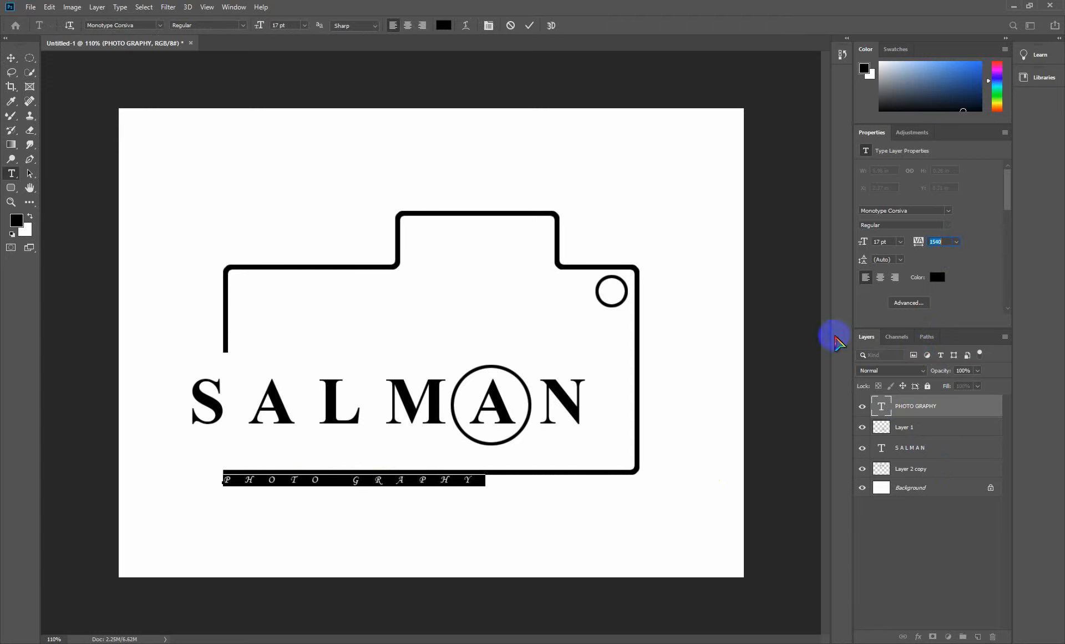
Step: Set the PHOTO GRAPHY caption's font size to 25 pt
left_click(284, 25)
key("Up")
key("Up")
key("Up")
key("Up")
key("Up")
key("Up")
key("Up")
key("Up")
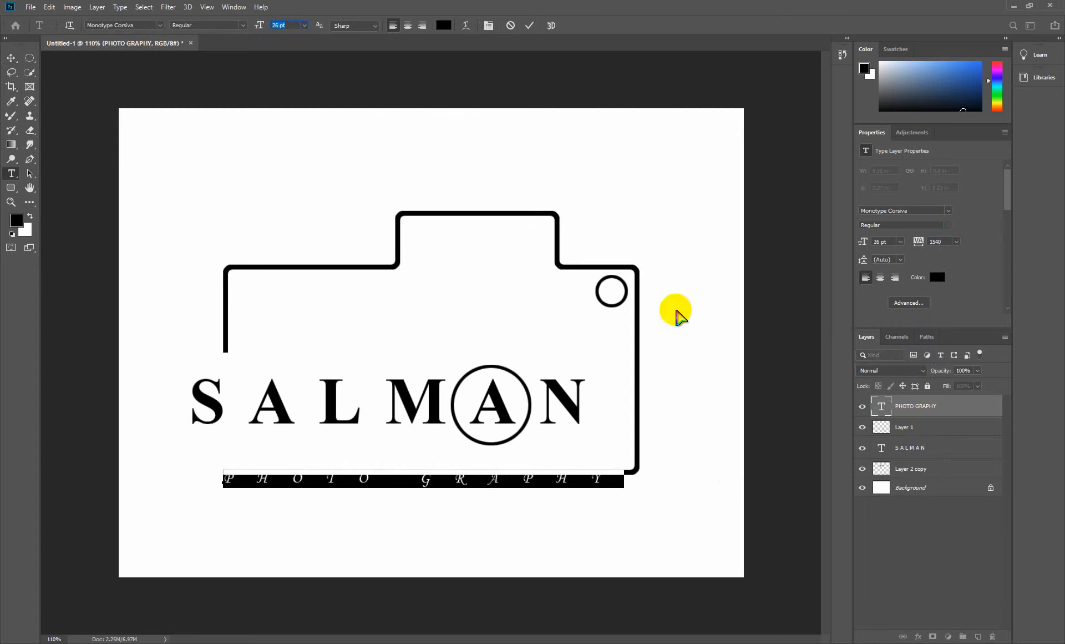
key("Down")
Step: Set the caption's tracking to 1620 and shift it slightly right so it sits centered under the outline's bottom line
left_click(947, 241)
key("Up")
key("Up")
key("Up")
key("Up")
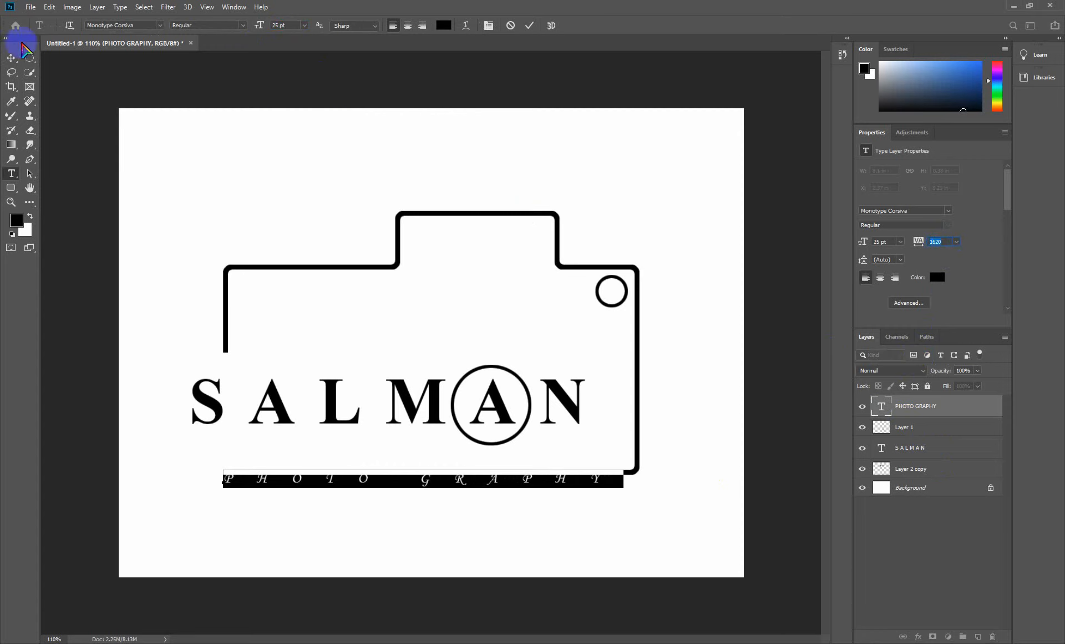
left_click(10, 57)
left_click_drag(459, 482, 528, 485)
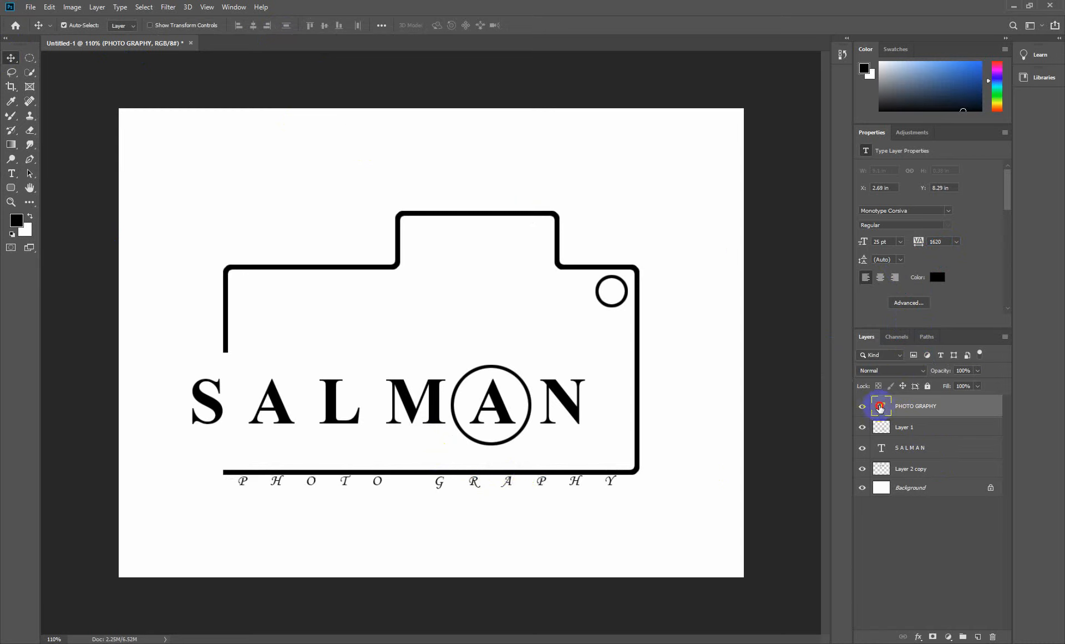
double_click(880, 407)
left_click(241, 28)
left_click(243, 28)
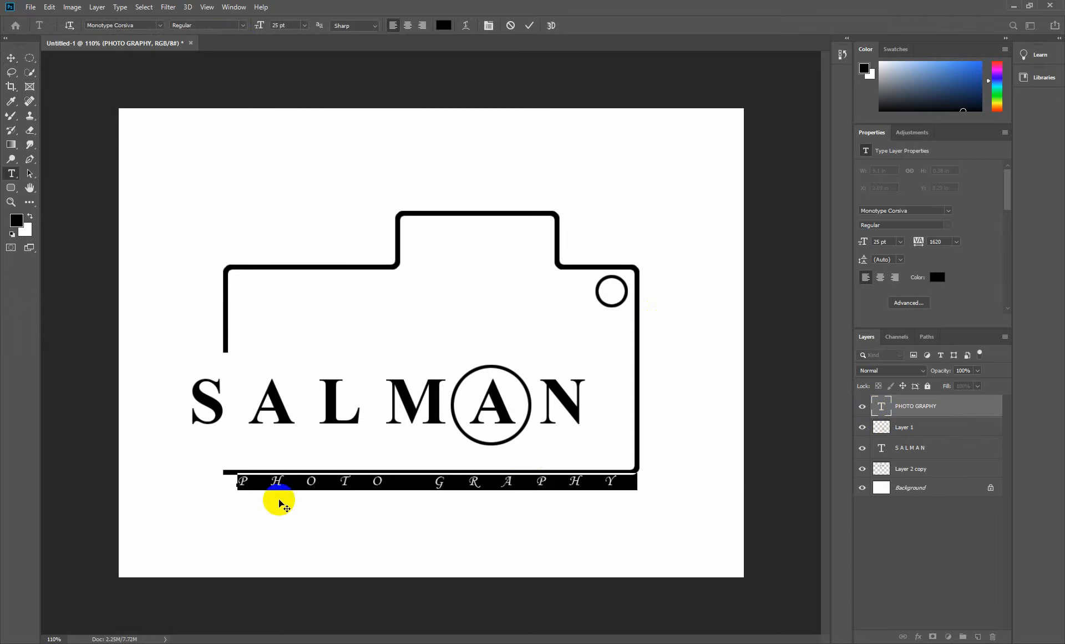
left_click(326, 551)
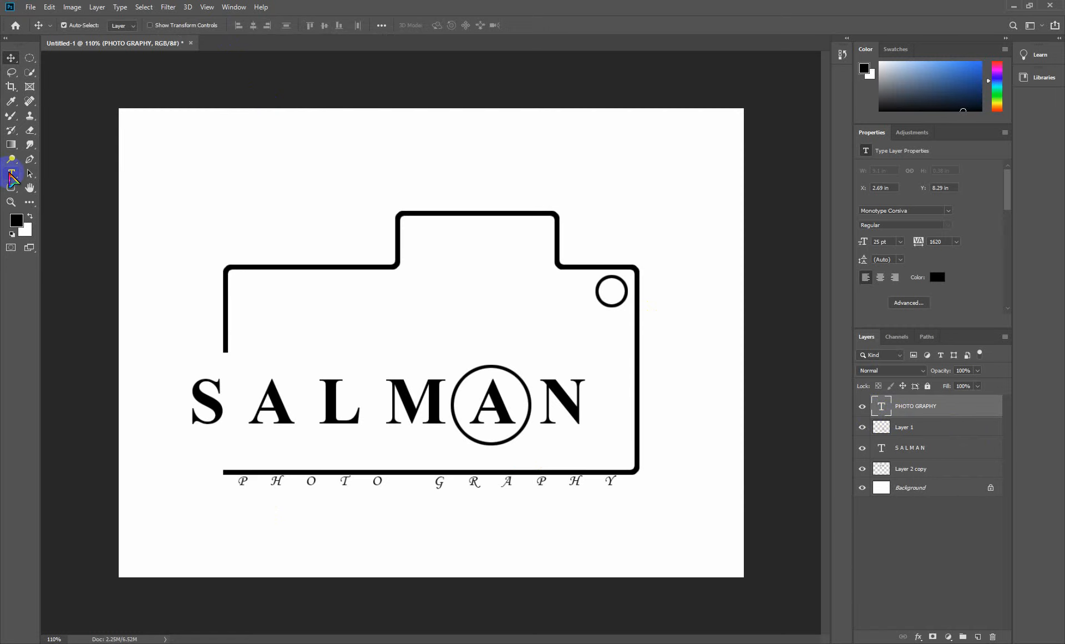
Step: Add the text "SAAM" on a new layer above the outline's upper-left shoulder
left_click(11, 175)
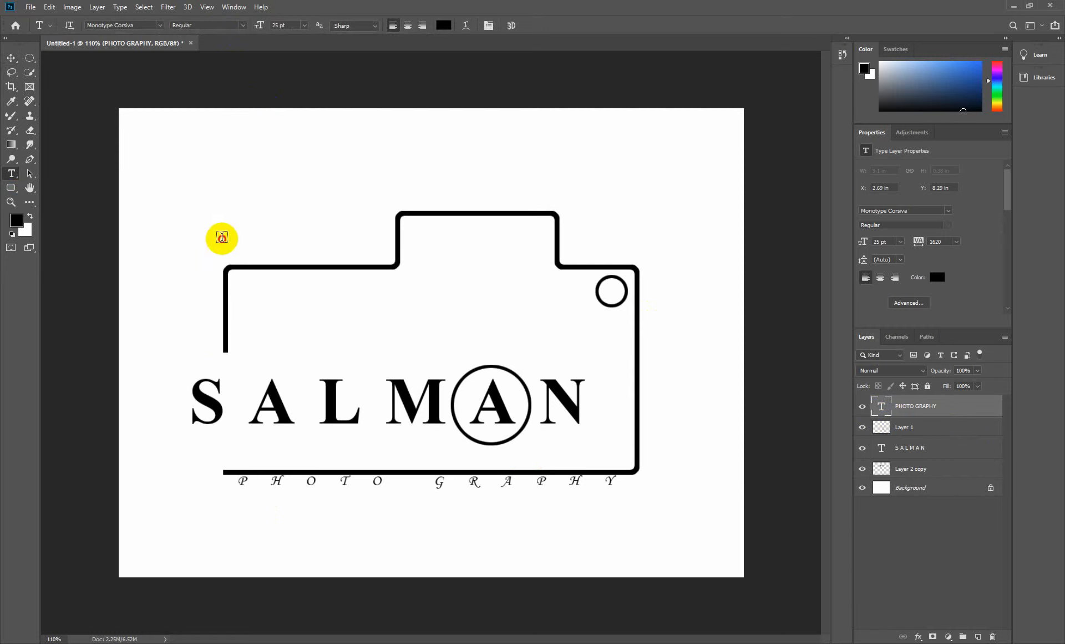
left_click(221, 238)
type("SAAM")
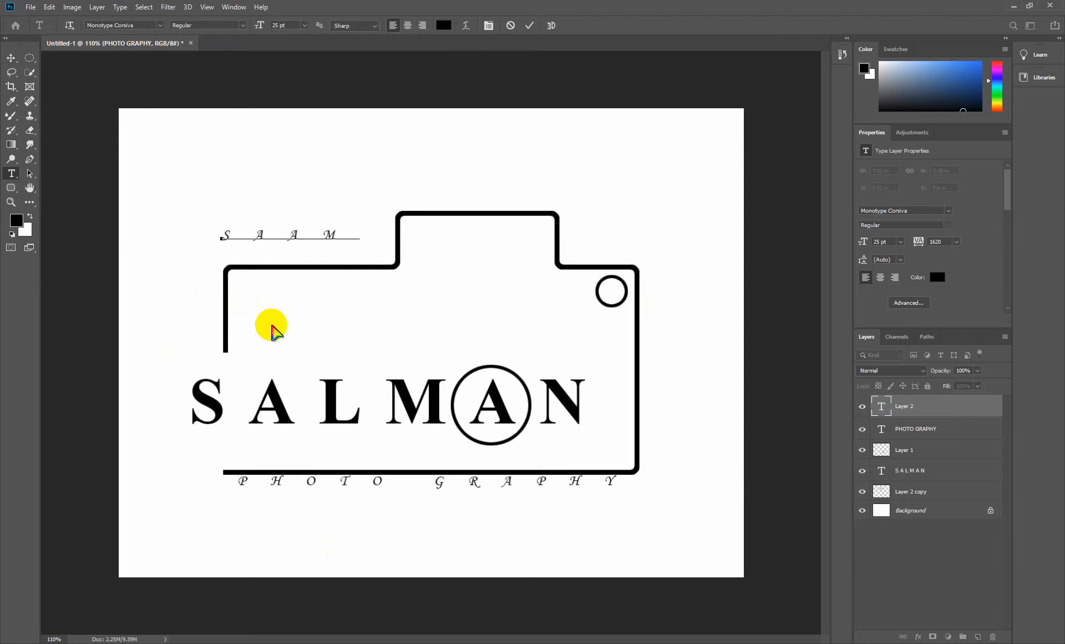
double_click(882, 399)
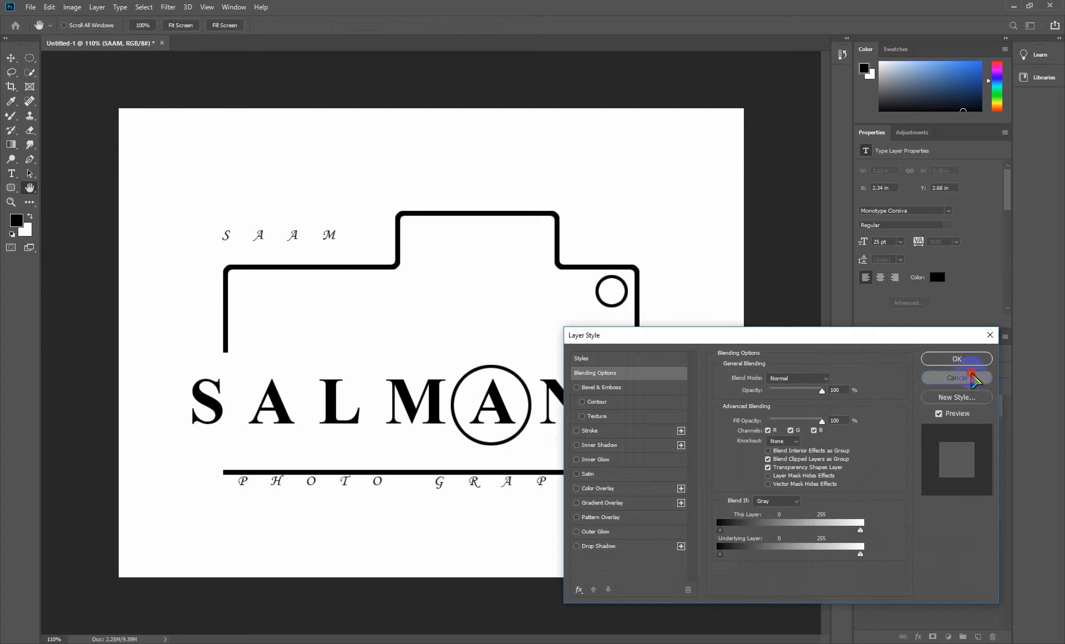
left_click(971, 378)
Step: Select the whole "SAAM" text and set its tracking to 0
double_click(884, 407)
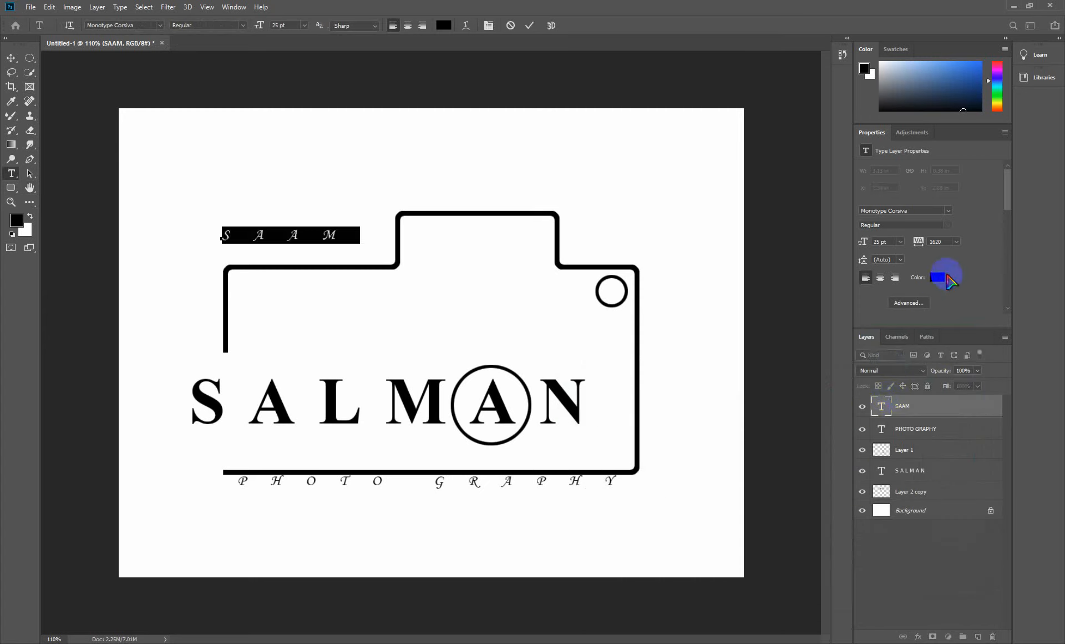
left_click(945, 242)
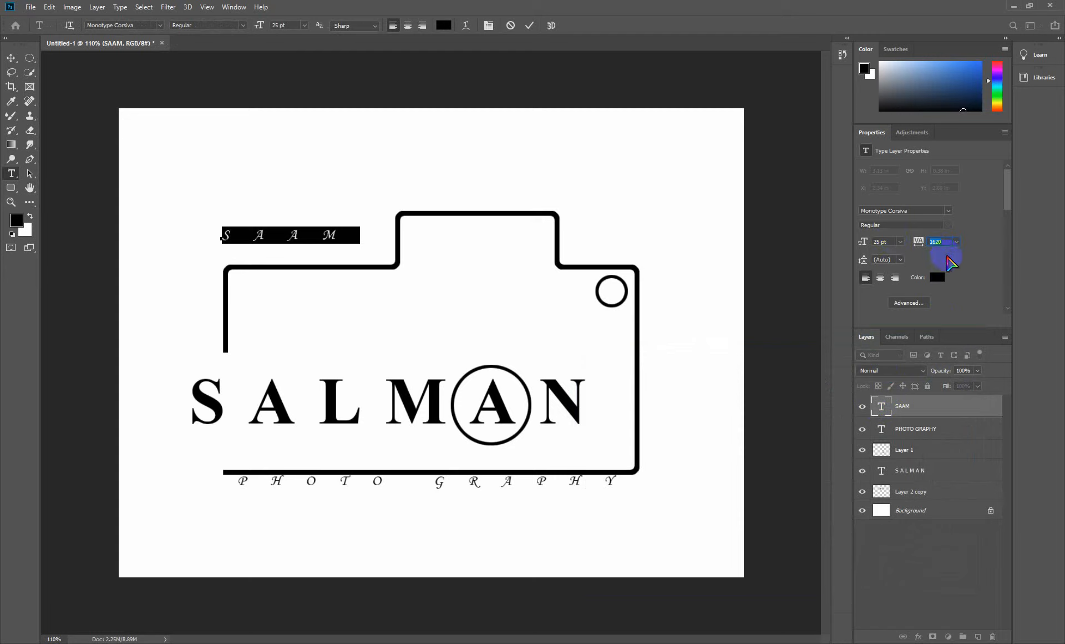
type("0")
key("Return")
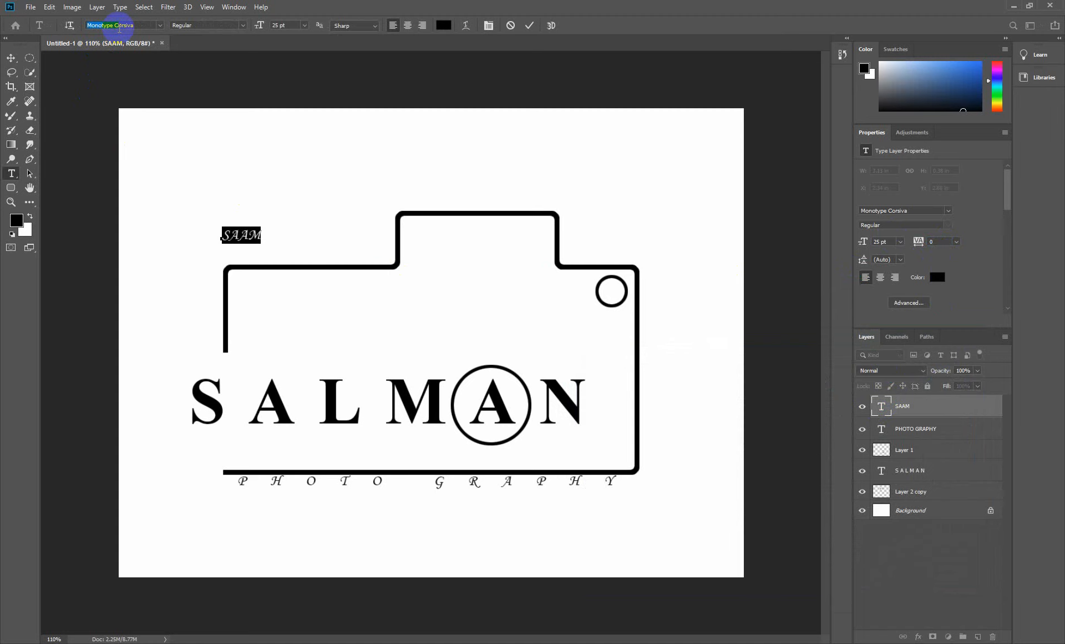
Step: Change the "SAAM" text's font to Times New Roman Bold and commit the edit
key("BackSpace")
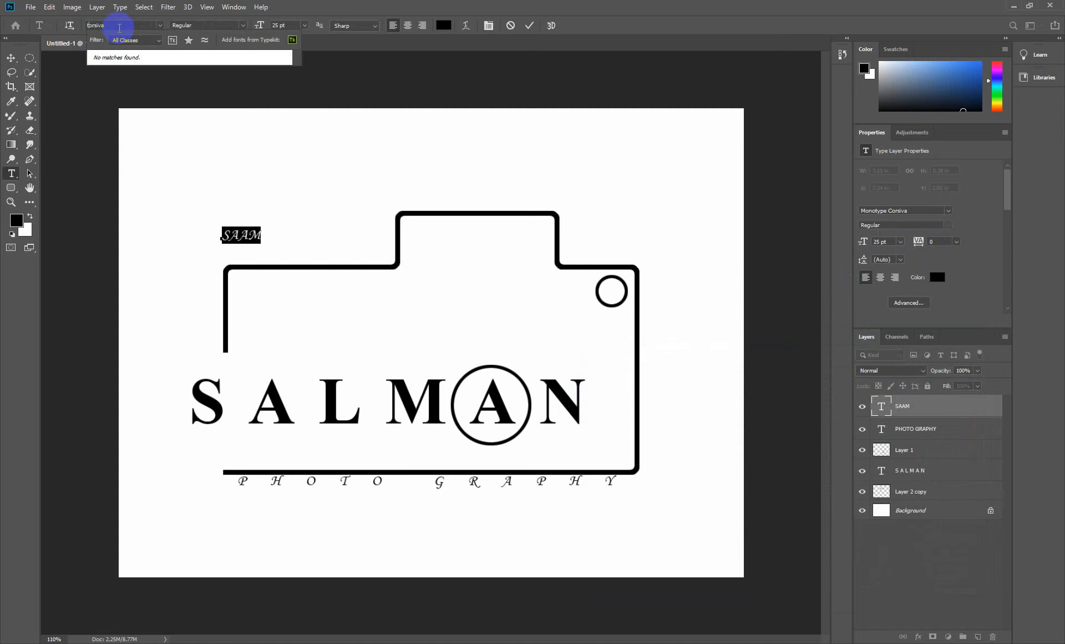
key("Delete")
key("Delete")
key("Delete")
key("Delete")
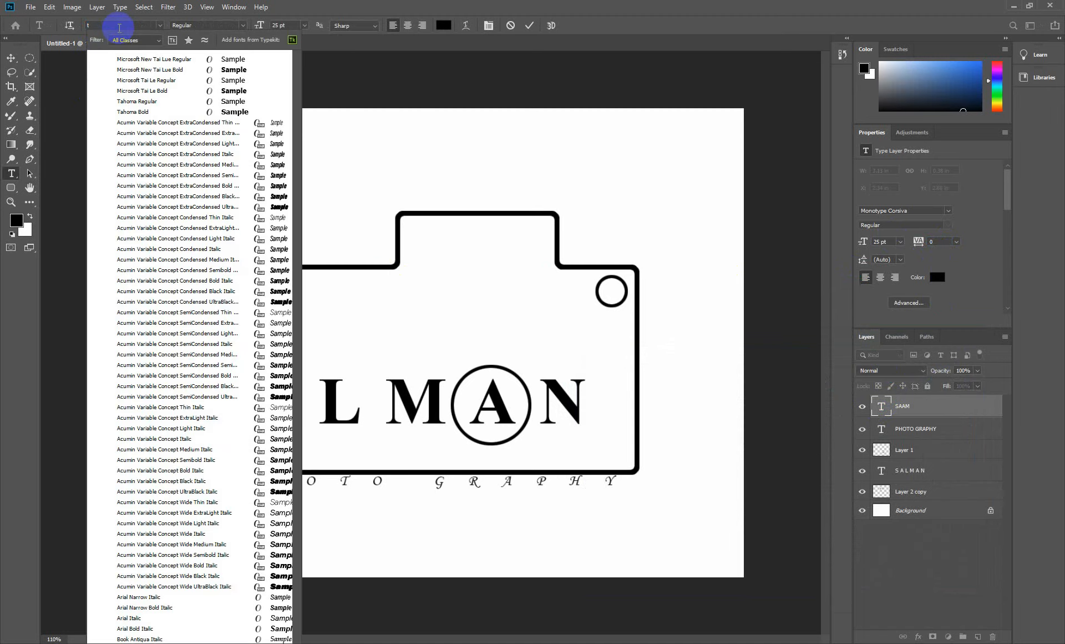
type("tt")
key("BackSpace")
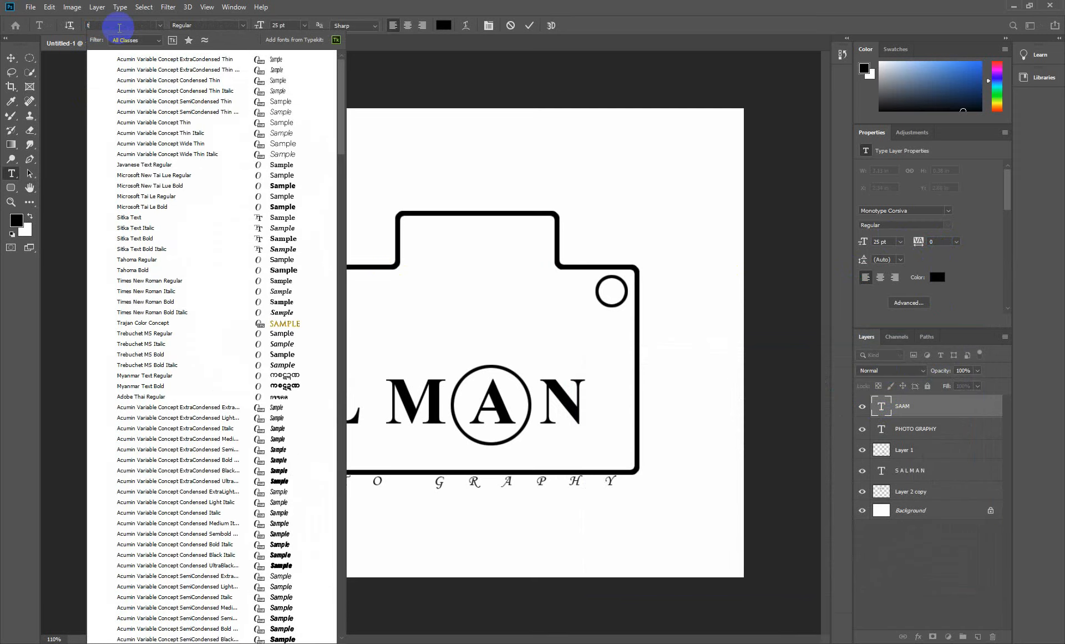
type("imes")
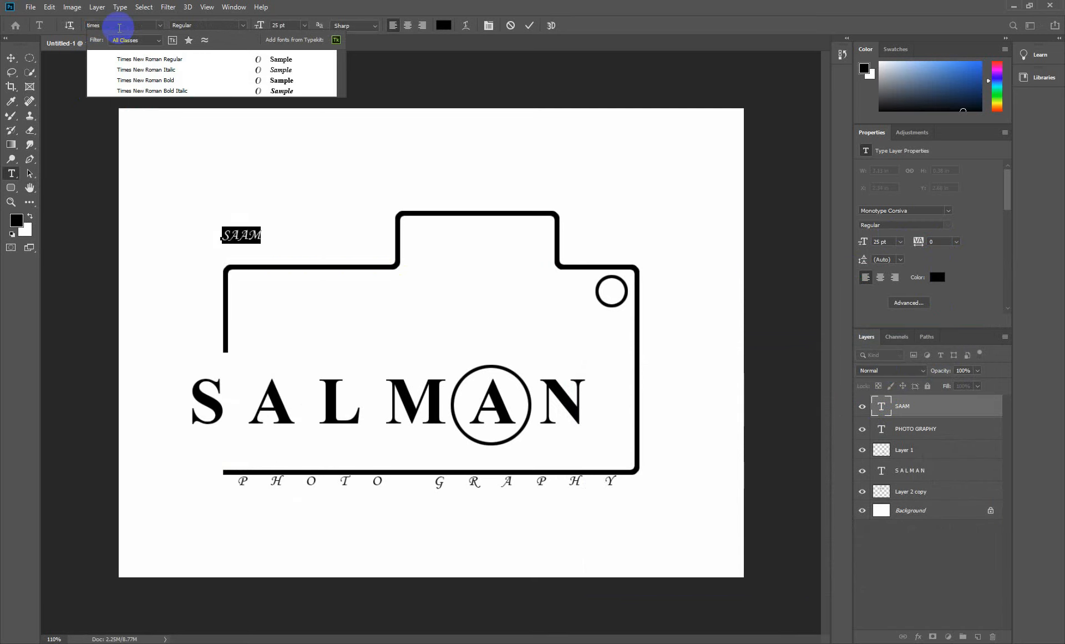
left_click(266, 80)
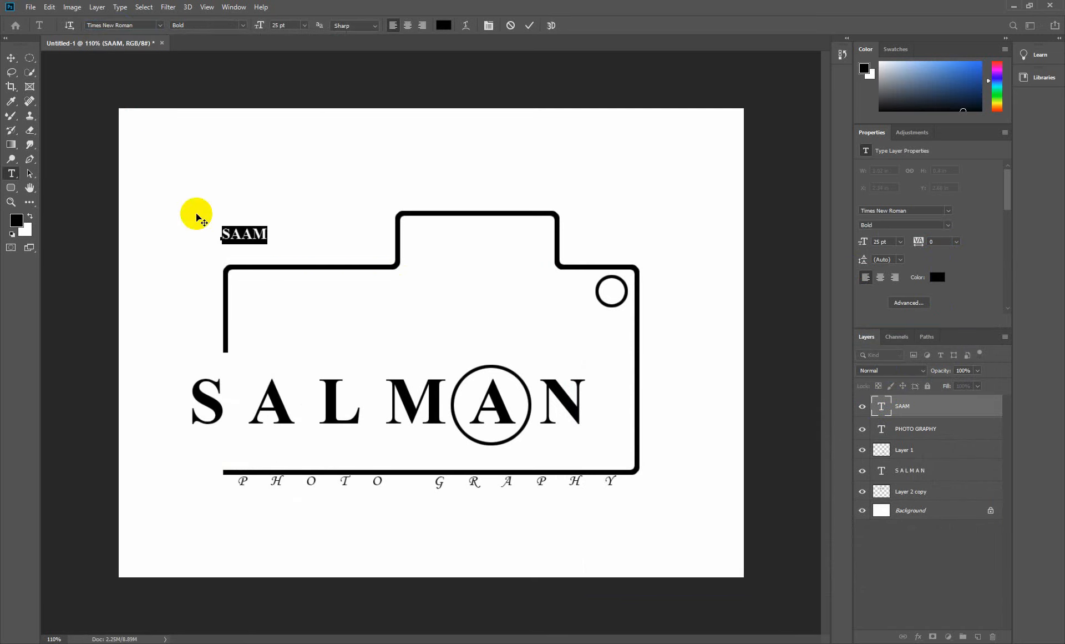
left_click(11, 59)
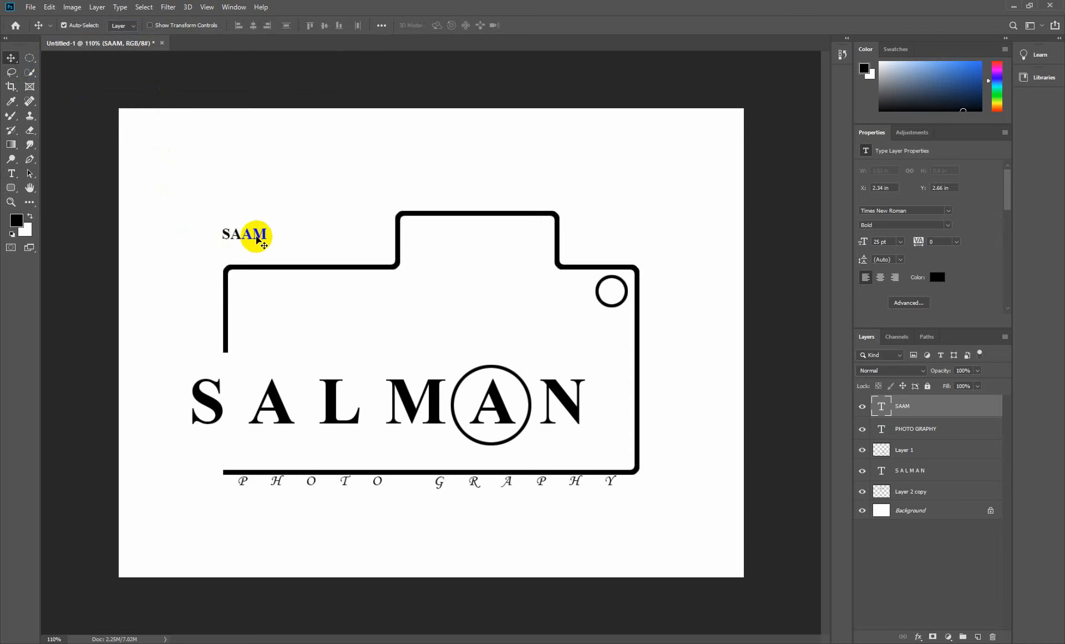
key("ctrl+t")
left_click_drag(266, 243, 312, 274)
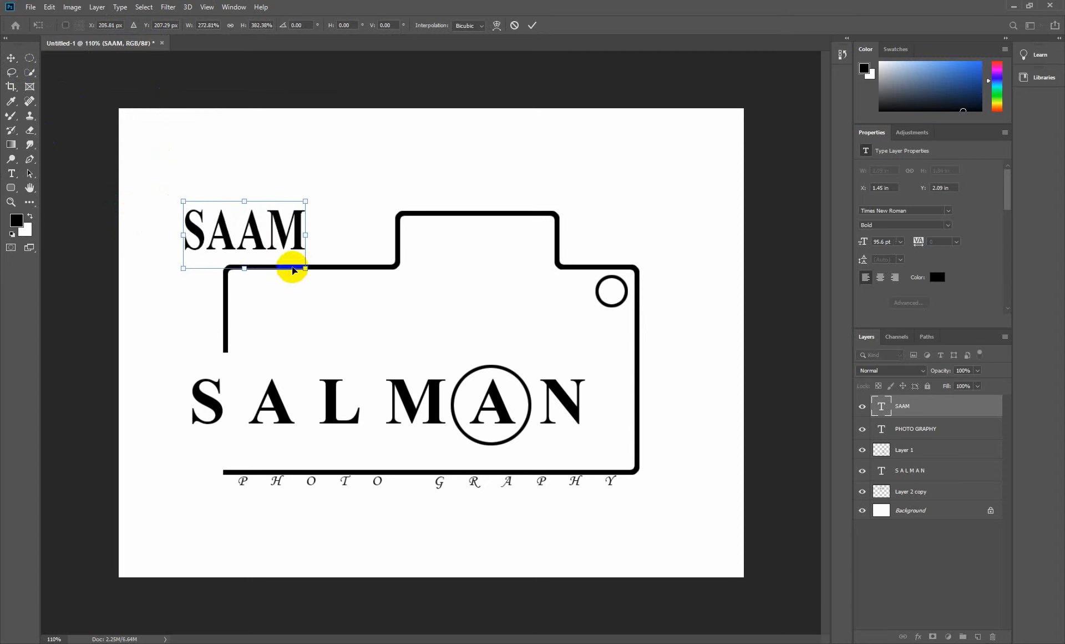
key("Return")
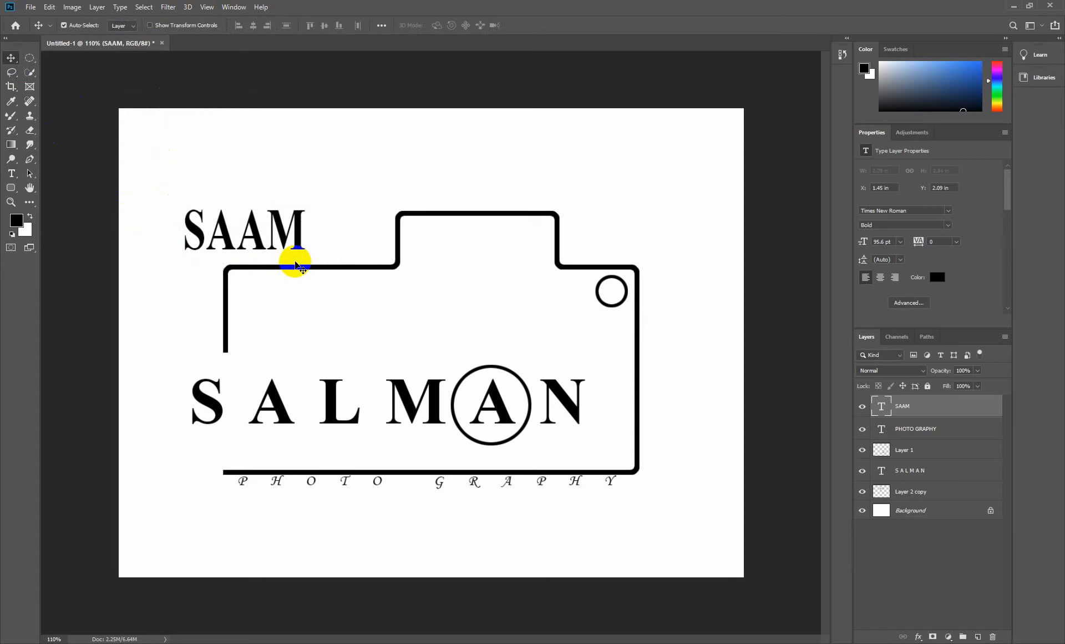
key("ctrl+z")
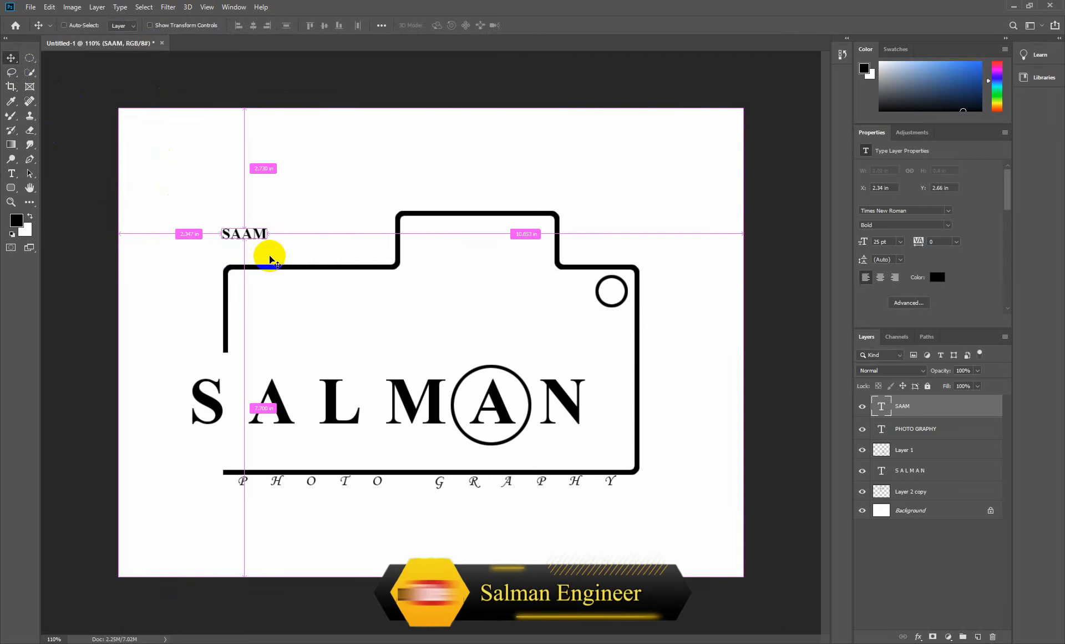
Step: Scale the "SAAM" text proportionally to about 335% and place it just above the outline's upper-left shoulder
key("ctrl+t")
left_click_drag(268, 244, 316, 266)
left_click_drag(290, 230, 361, 247)
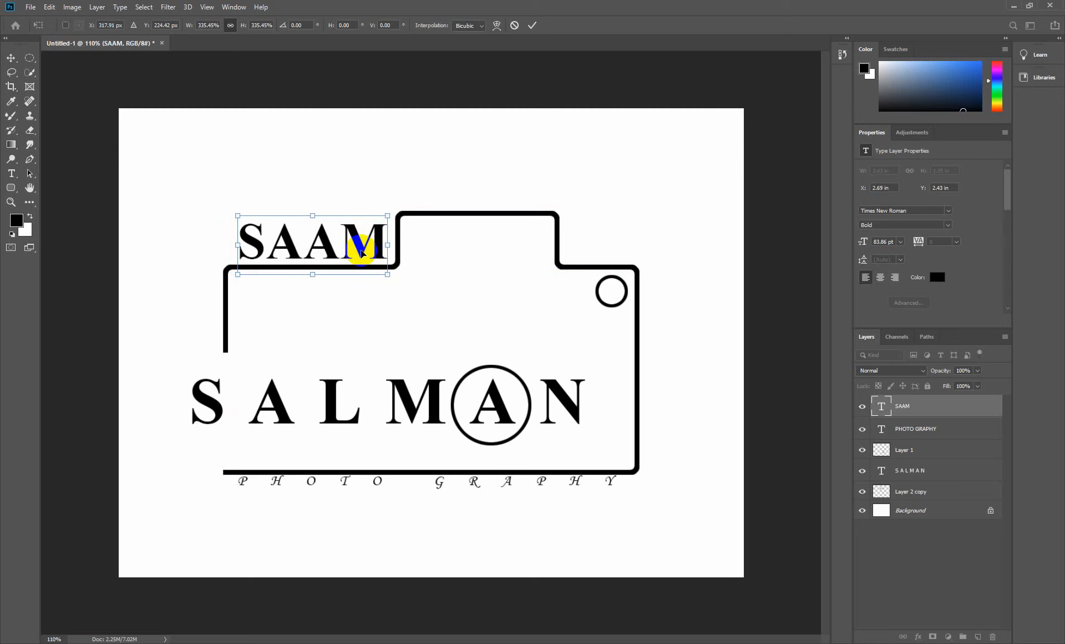
key("Return")
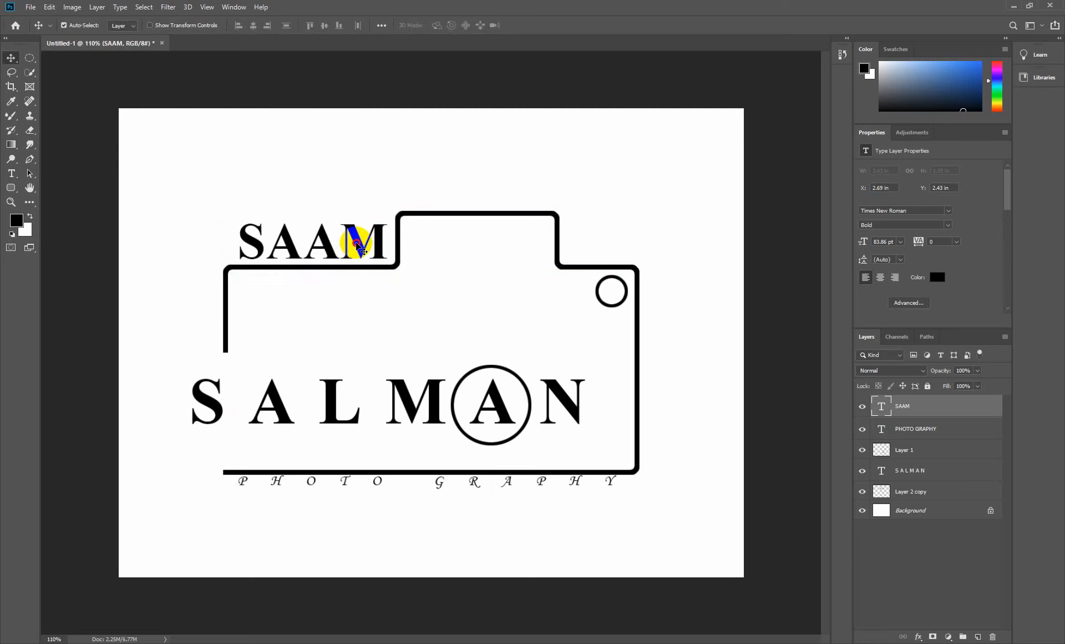
Step: Reduce the font size of the two middle letters "AA" in the "SAAM" text to 44.86 pt
double_click(327, 246)
left_click(329, 245)
left_click_drag(329, 244, 281, 246)
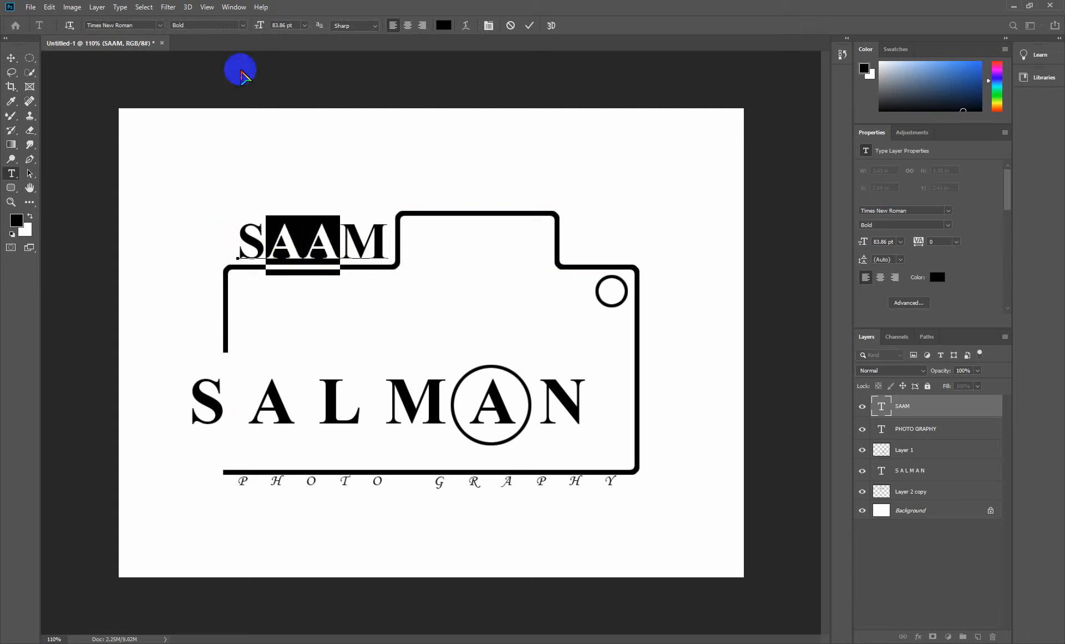
left_click(297, 25)
key("Down")
key("Down")
key("Down")
key("Down")
key("Down")
key("Down")
key("Down")
key("Down")
key("Down")
key("Down")
key("Down")
key("Down")
key("Down")
key("Down")
key("Down")
key("Down")
key("Down")
key("Down")
key("Down")
key("Down")
key("Down")
key("Down")
key("Down")
key("Down")
key("Down")
key("Down")
key("Down")
key("Down")
key("Down")
key("Down")
key("Down")
key("Down")
key("Down")
key("Down")
key("Down")
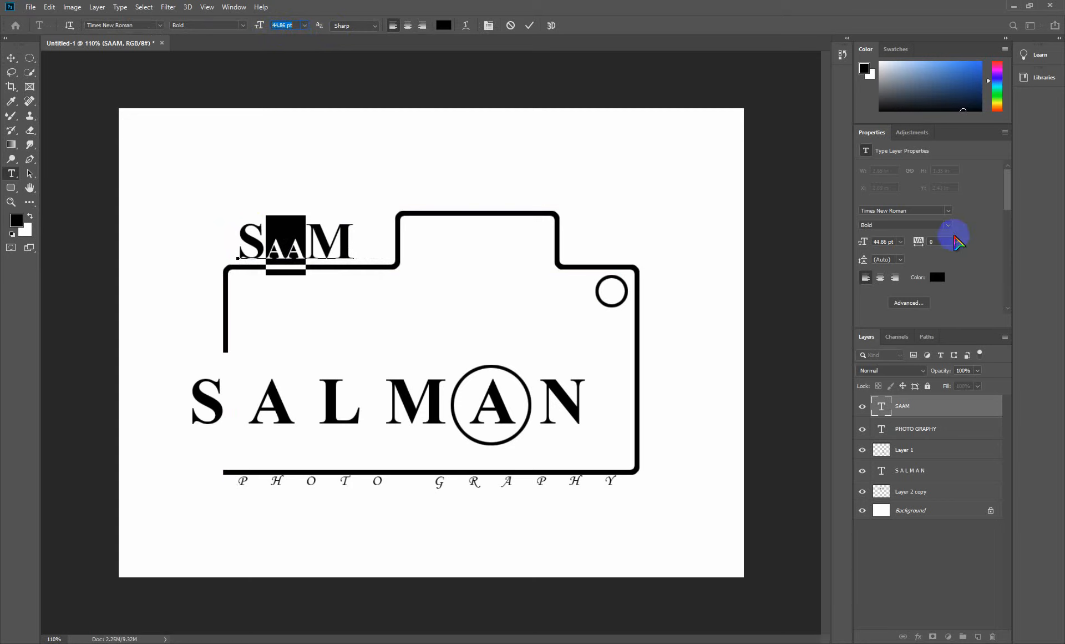
Step: Try spacing out the two small middle letters "AA" with a tracking of 280
key("Up")
key("Up")
key("Up")
key("Up")
key("Up")
key("Up")
key("Up")
key("Up")
key("Up")
key("Up")
key("Up")
key("Up")
key("Up")
key("Up")
key("Up")
key("Up")
key("Up")
key("Up")
key("Up")
key("Up")
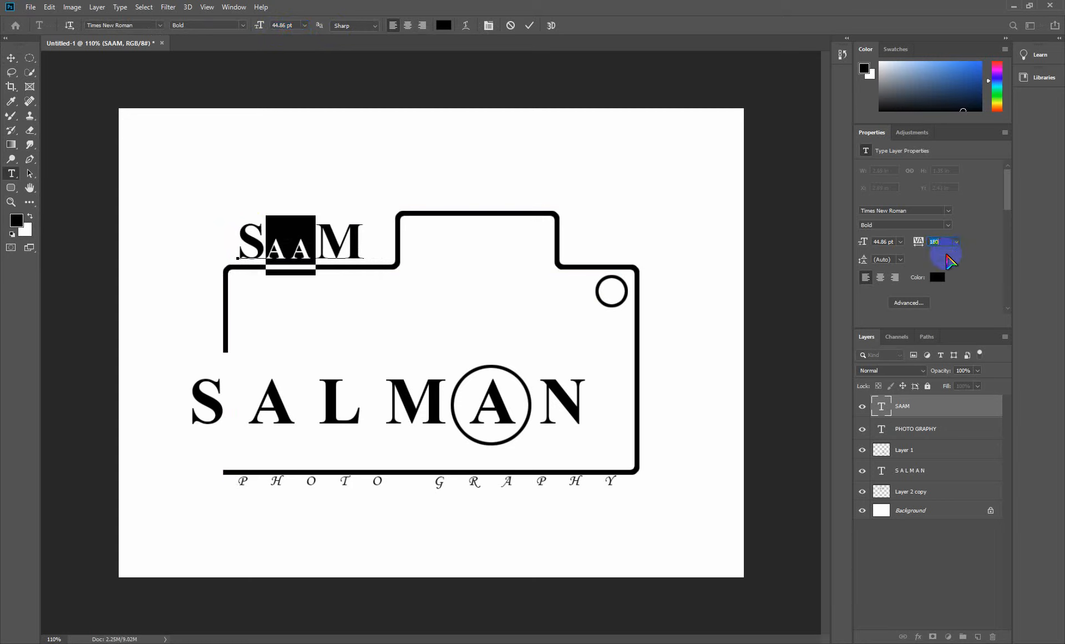
key("Up")
key("Up")
key("Up")
key("Up")
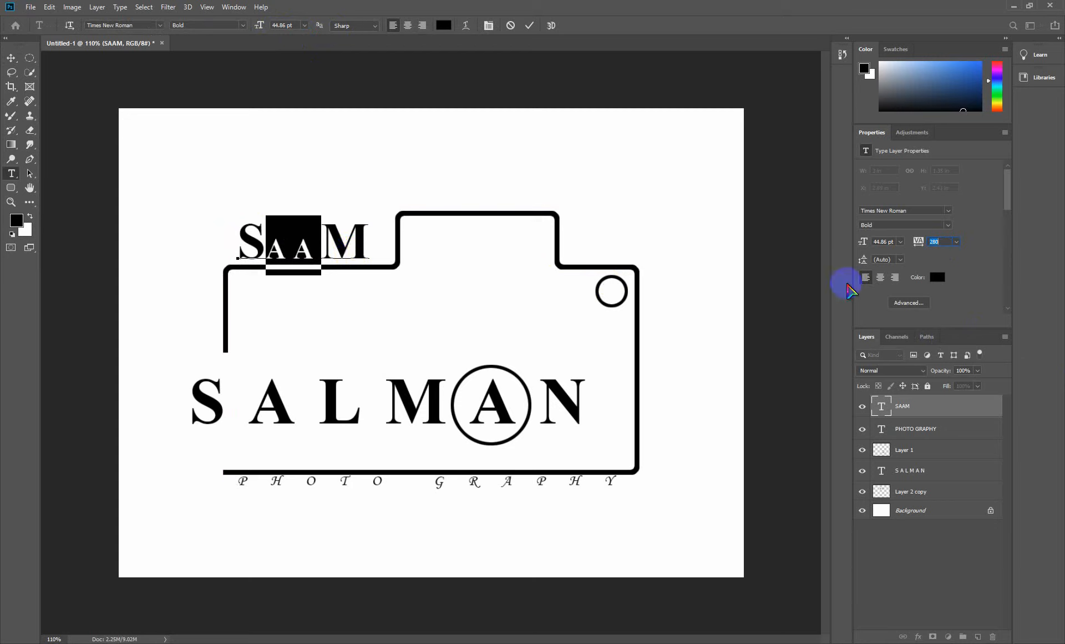
Step: Set the tracking of the whole "SAAM" text to 260, commit it and shift the text slightly left
left_click(336, 250)
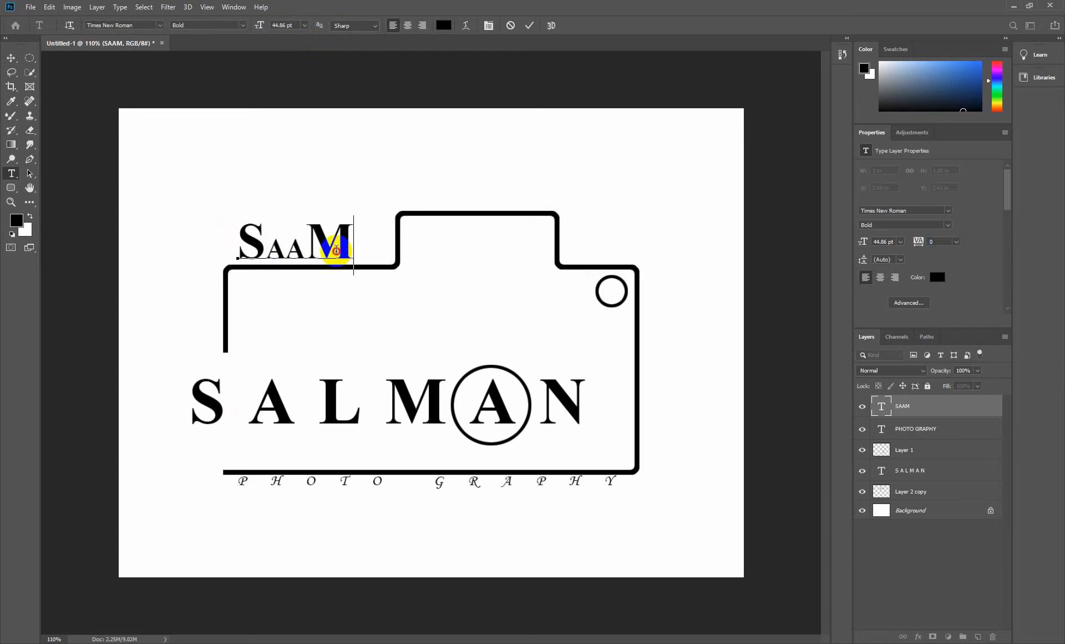
left_click_drag(336, 250, 248, 237)
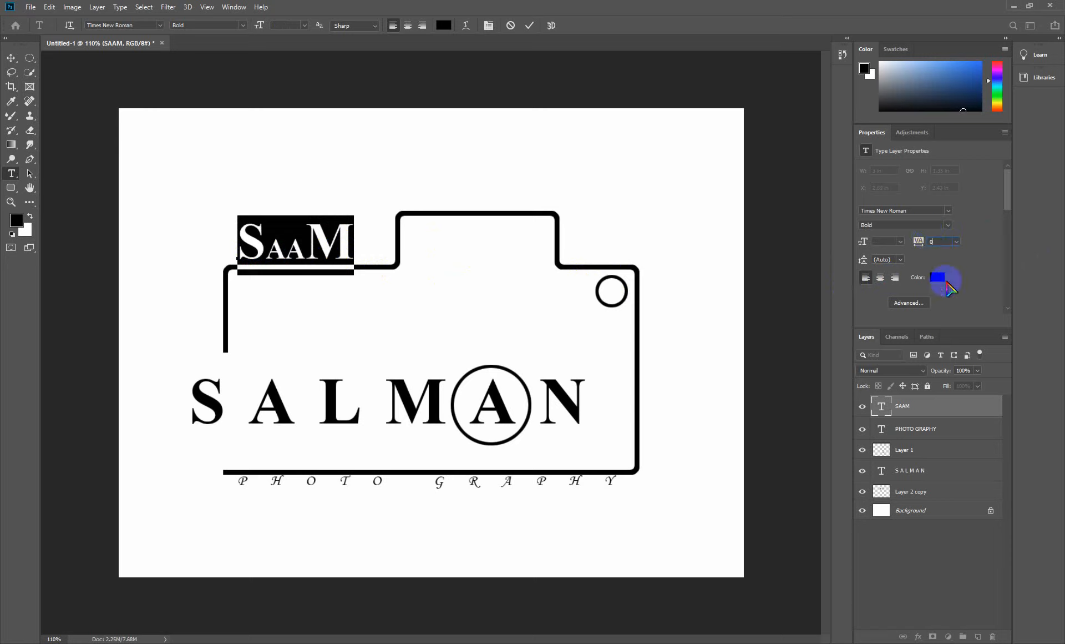
key("Up")
key("Up")
key("Up")
key("Up")
key("Up")
key("Up")
key("Up")
key("Up")
key("Up")
key("Up")
key("Up")
key("Up")
key("Up")
left_click(11, 57)
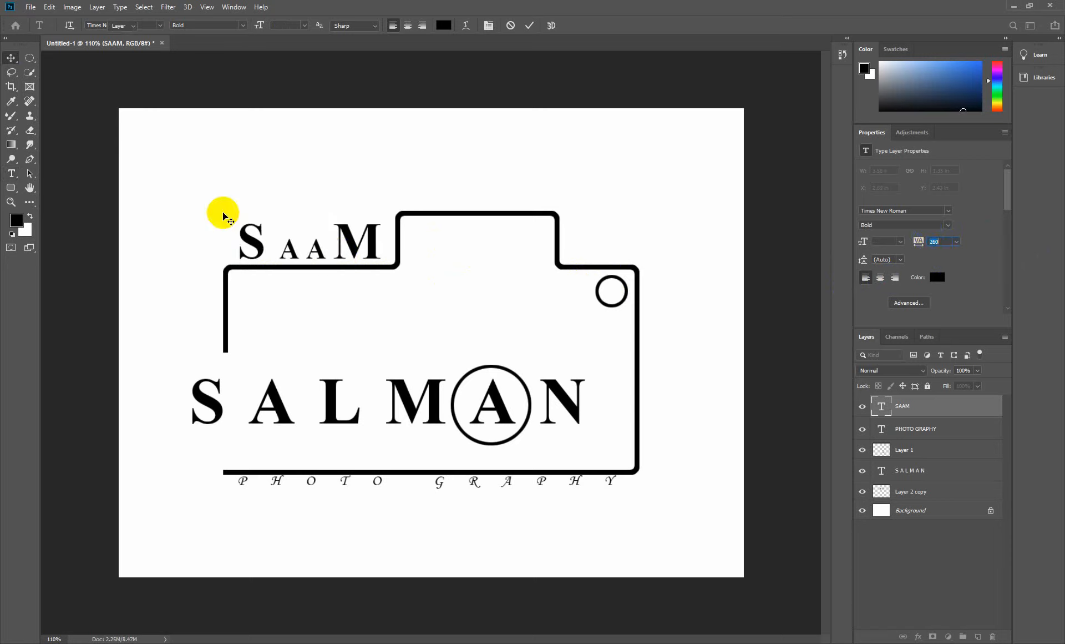
left_click_drag(349, 240, 349, 245)
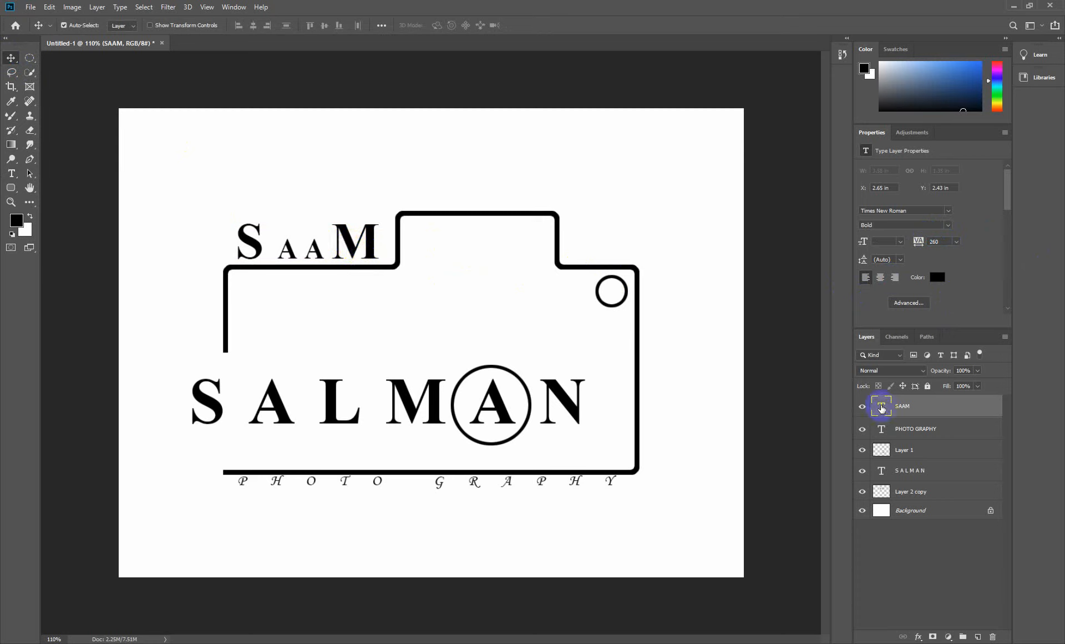
Step: Change the "SAAM" text's style to Bold Italic and shift it slightly right above the outline's shoulder
double_click(882, 409)
left_click(241, 27)
left_click(216, 63)
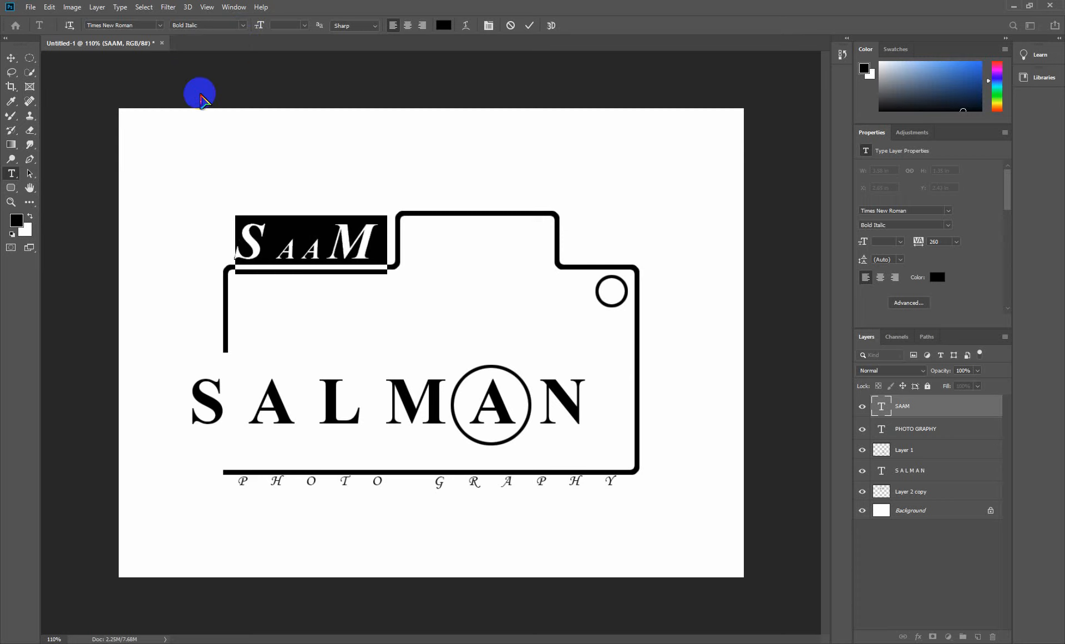
left_click(11, 57)
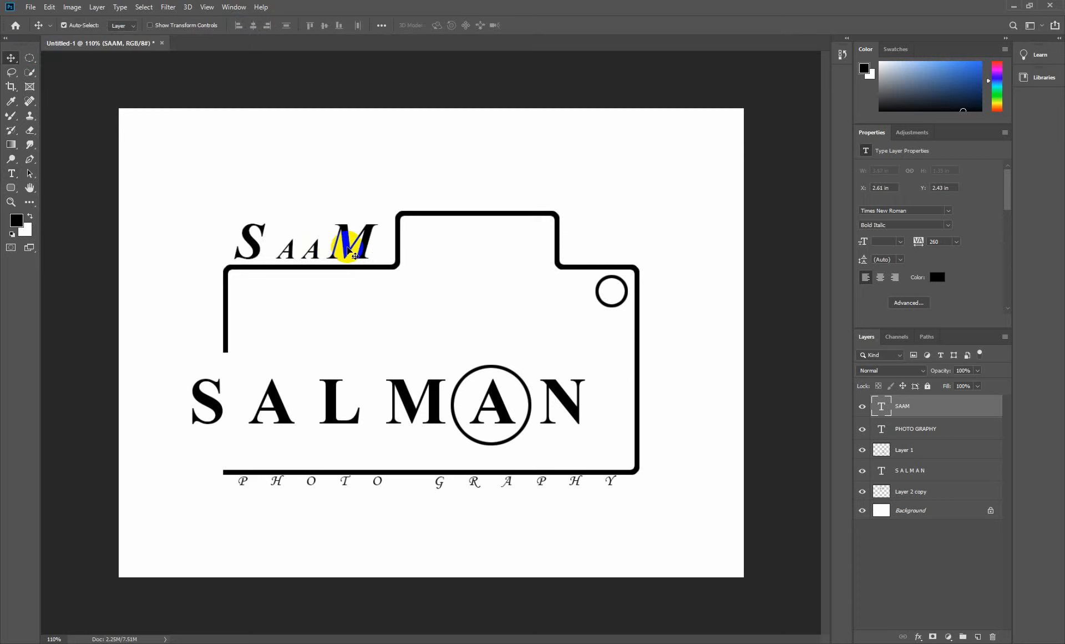
left_click_drag(349, 250, 350, 251)
Step: Draw a horizontal line about 3.18 in wide directly under "SAAM", stroke it thinly on a new layer and nudge it into place
left_click_drag(12, 193, 48, 230)
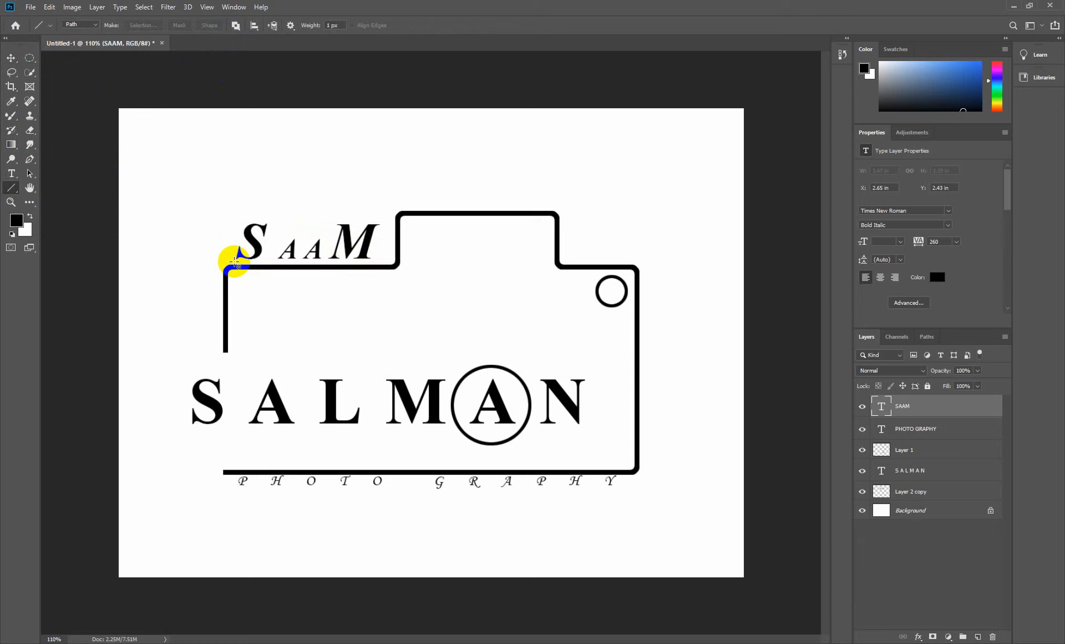
left_click_drag(235, 262, 375, 271)
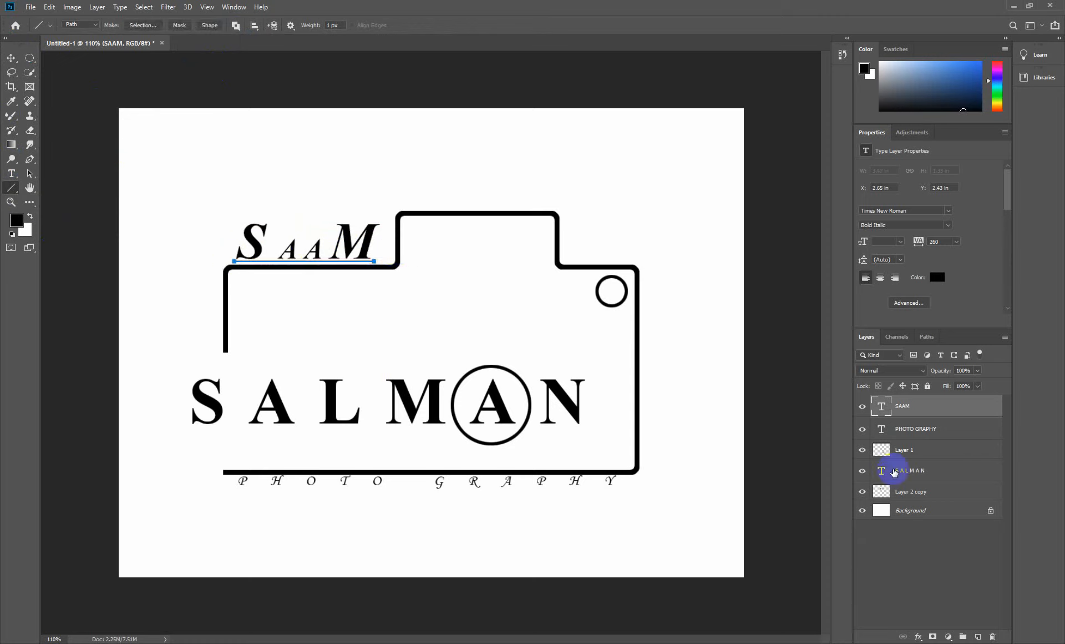
left_click(979, 637)
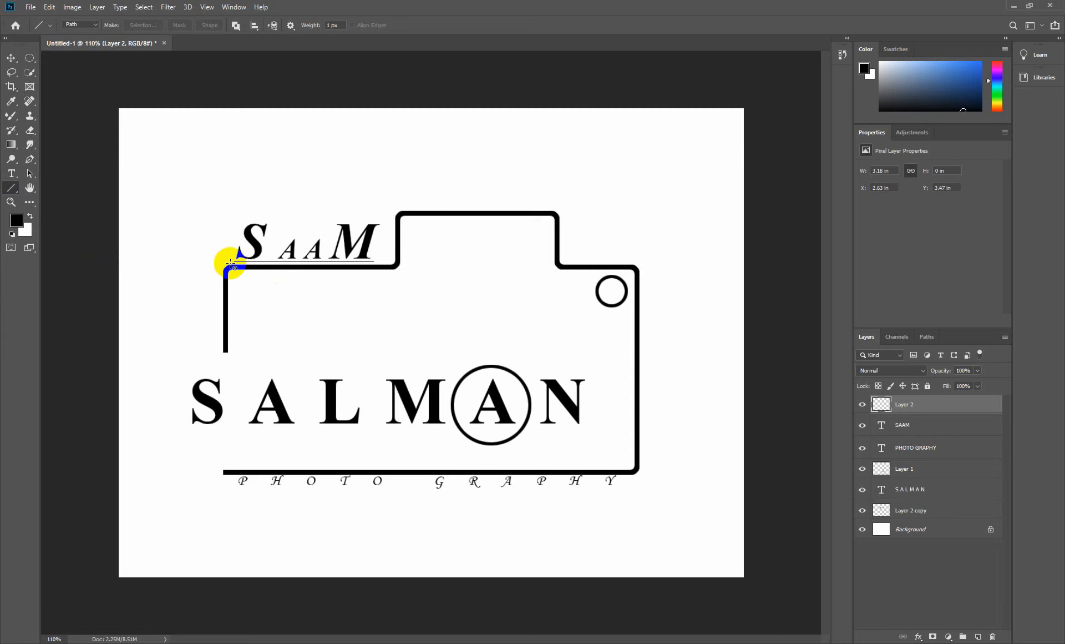
left_click(11, 58)
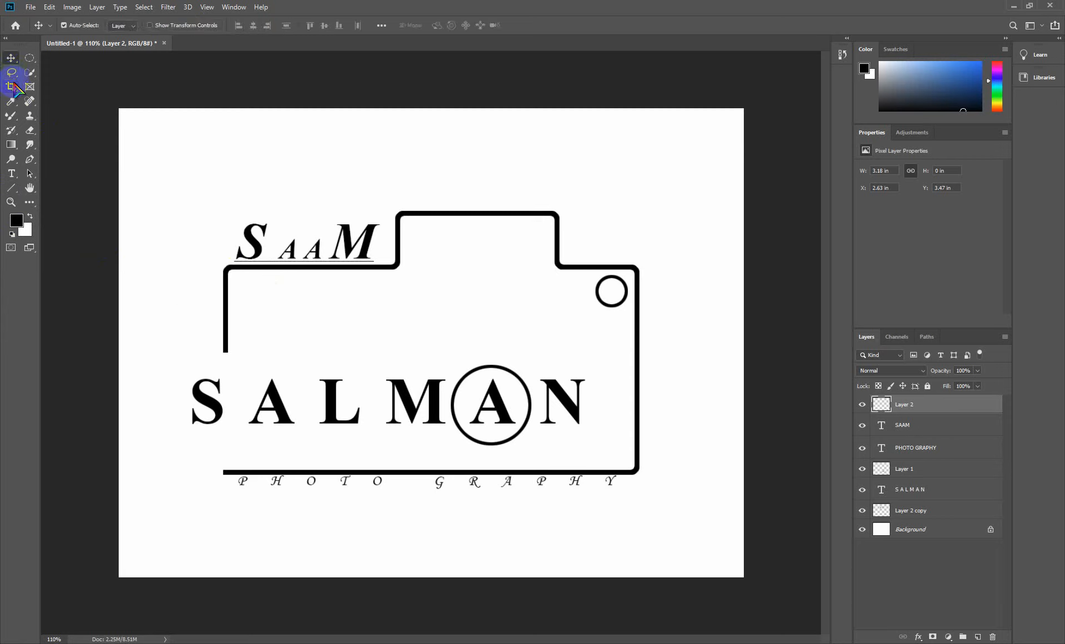
key("Down")
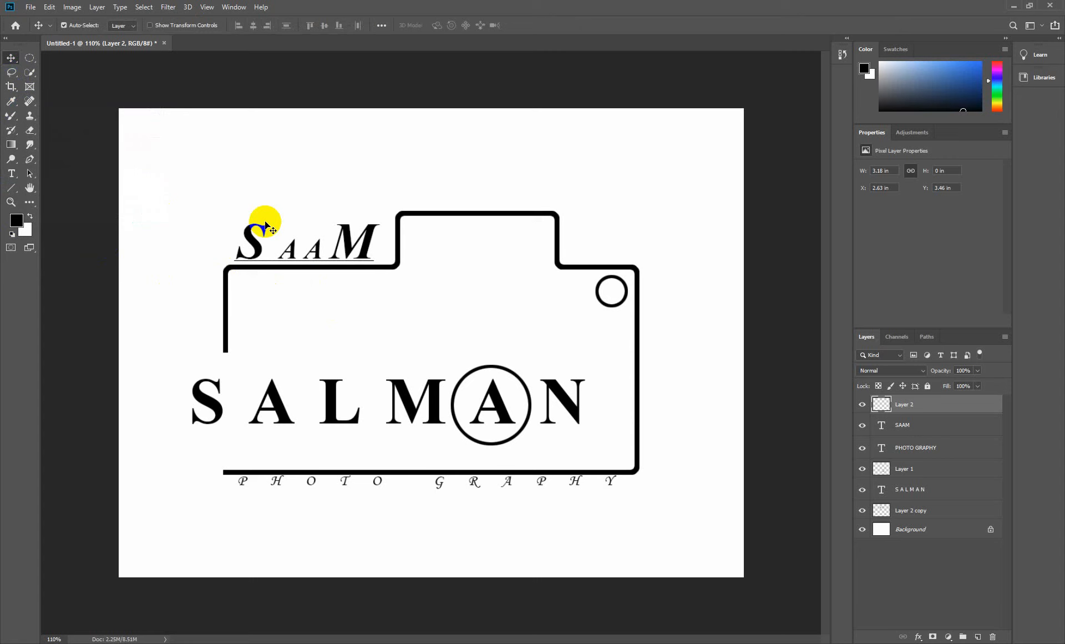
Step: Duplicate the underline layer, then shift the copy right and the original slightly left to stagger the two lines
right_click(908, 410)
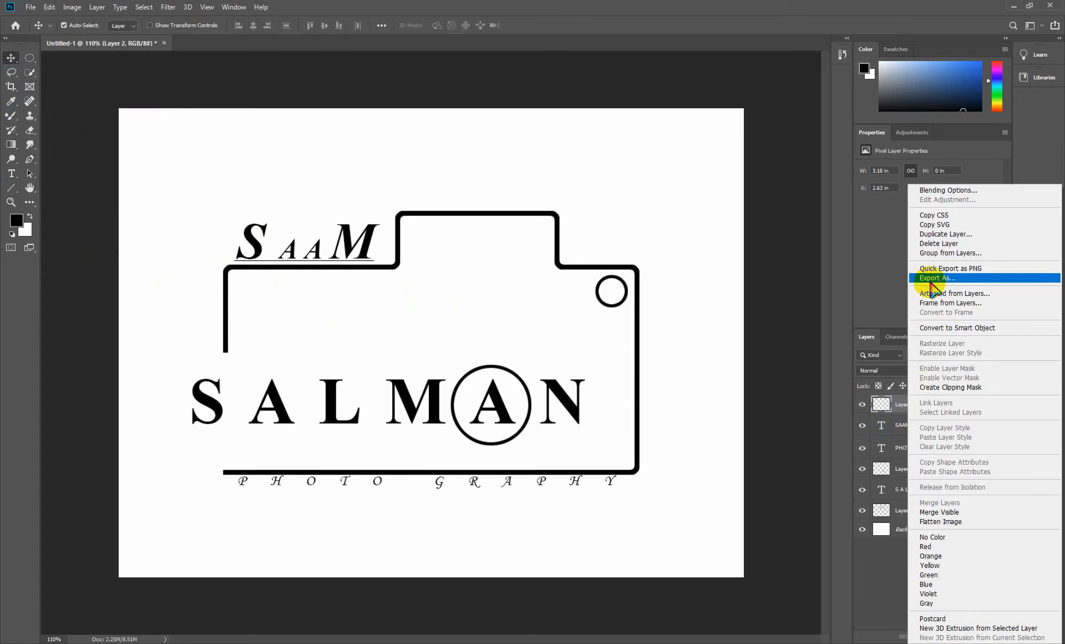
left_click(946, 233)
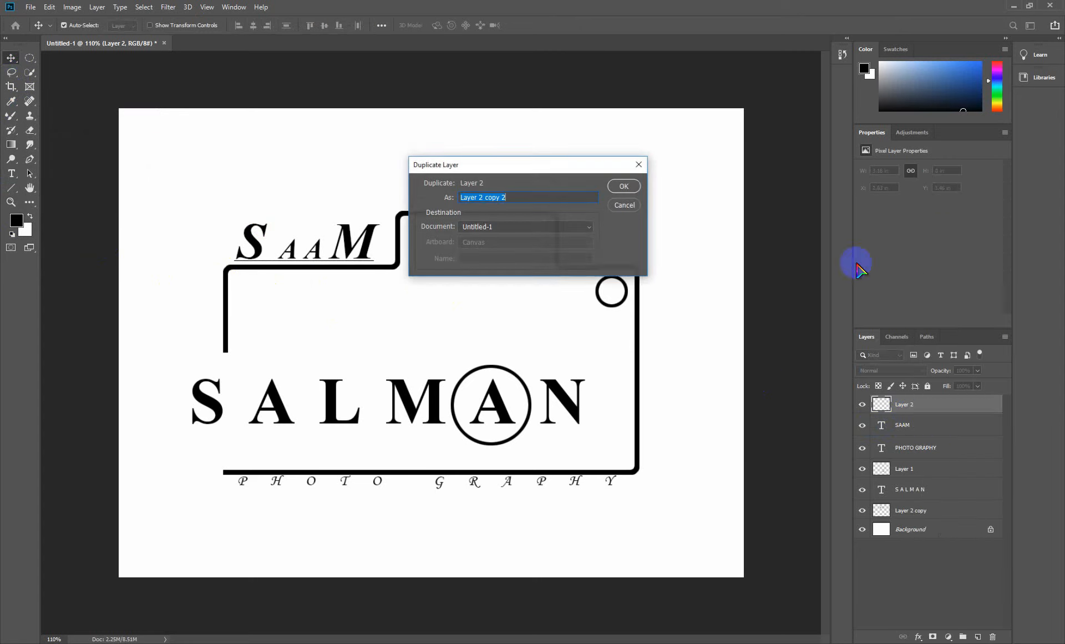
left_click(632, 191)
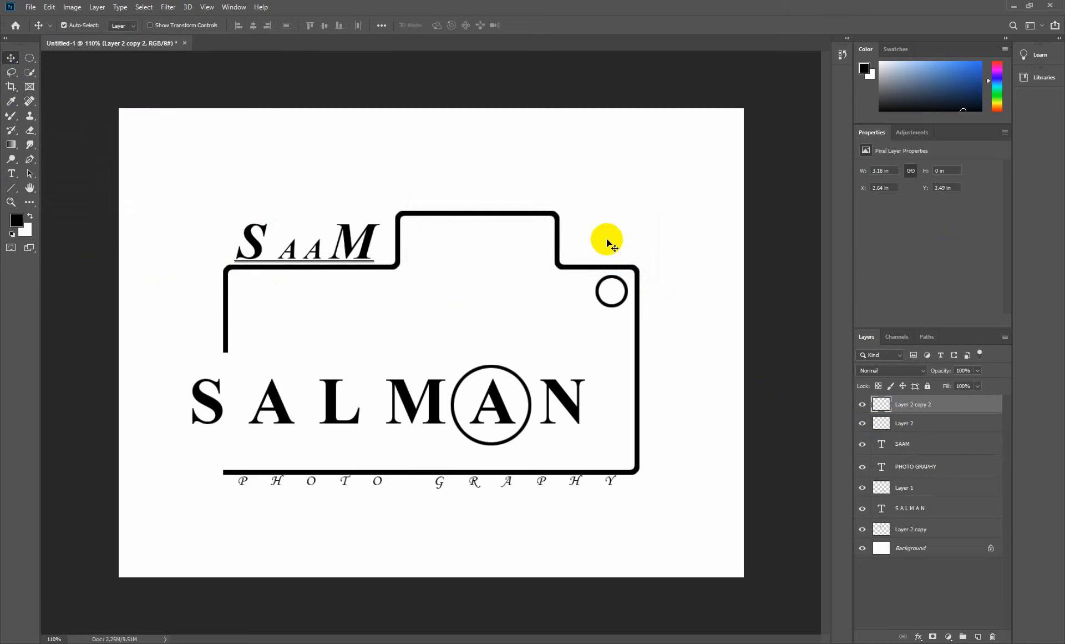
key("Right")
key("Right")
key("Right")
left_click(916, 424)
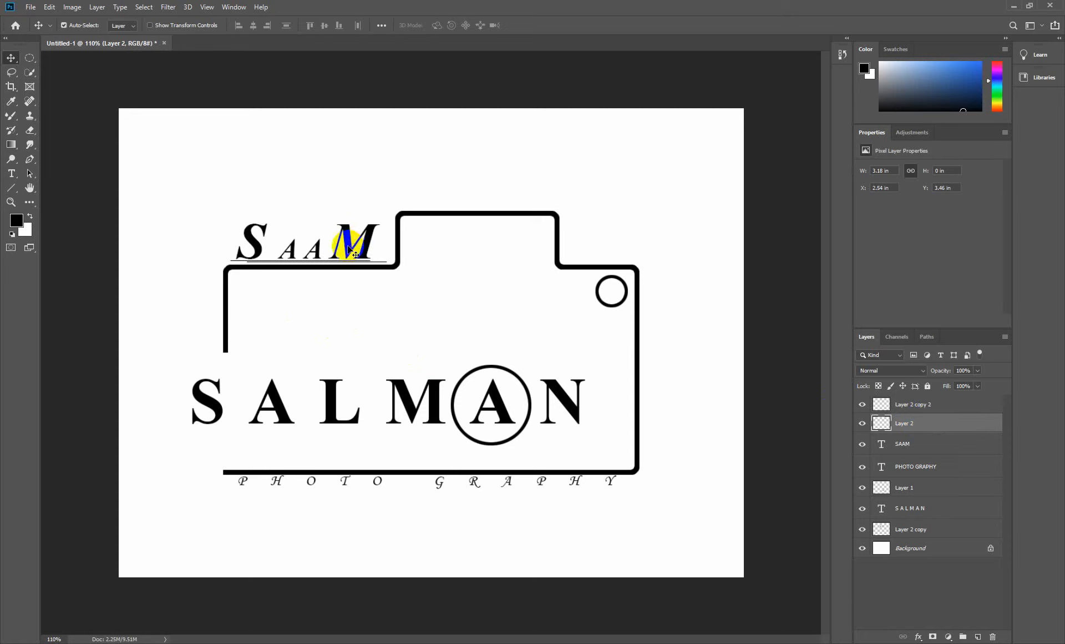
Step: Add the text "STDIO" on a new layer and center it under "SAAM", just below the outline's upper-left line
left_click(11, 173)
left_click(273, 318)
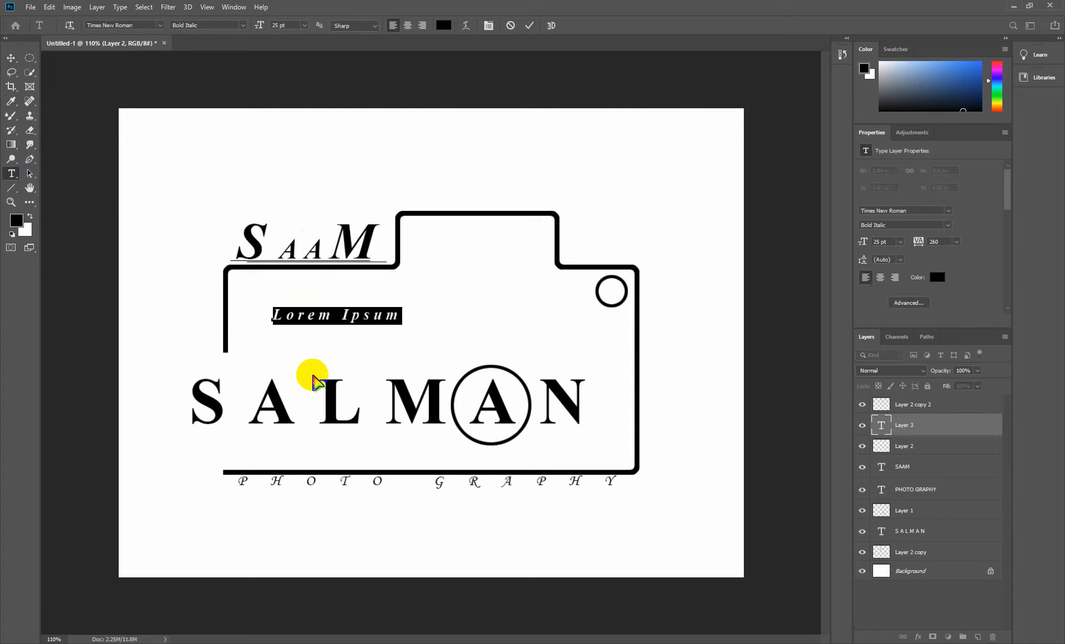
type("sTDIO")
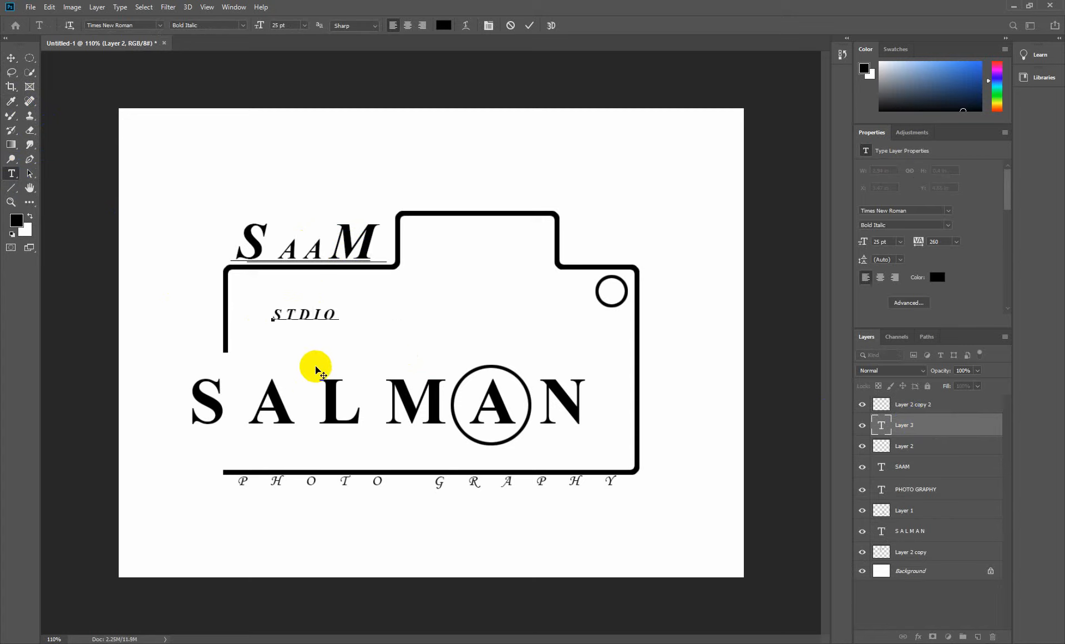
left_click_drag(307, 337, 308, 303)
left_click(11, 58)
left_click(277, 271)
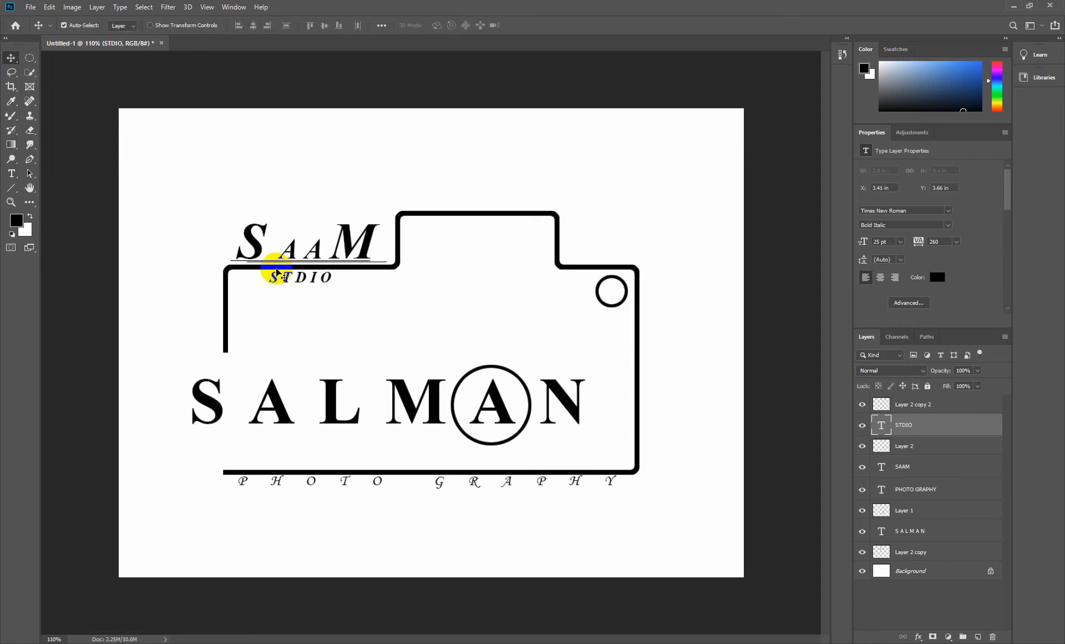
left_click_drag(305, 282, 309, 282)
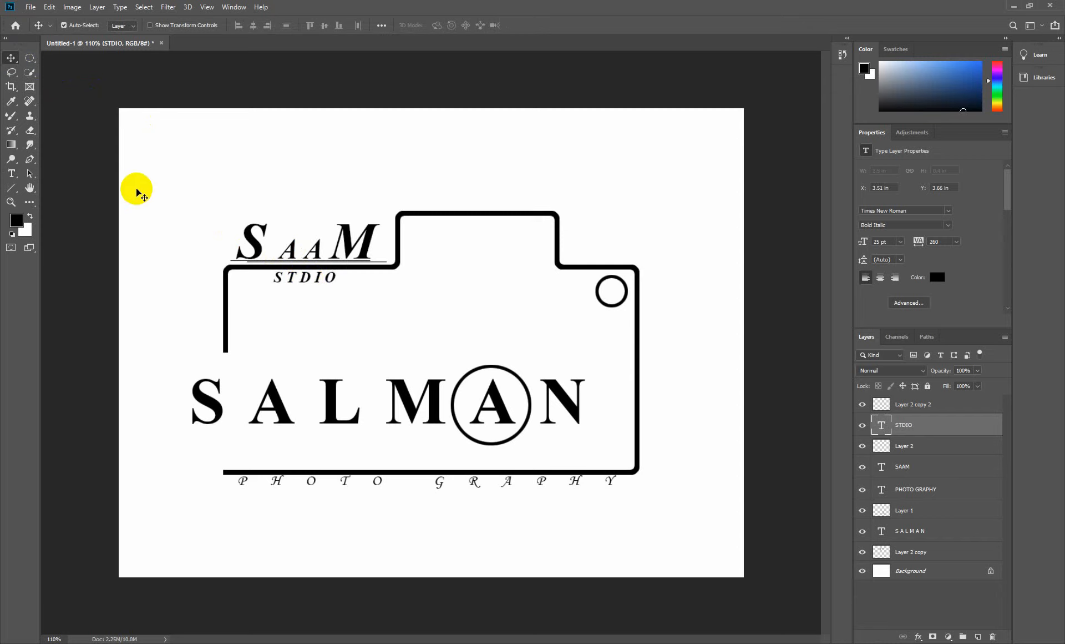
Step: Select all logo layers together, move them slightly right and up on the canvas, and deselect them
left_click_drag(132, 146, 626, 506)
left_click_drag(501, 418, 516, 408)
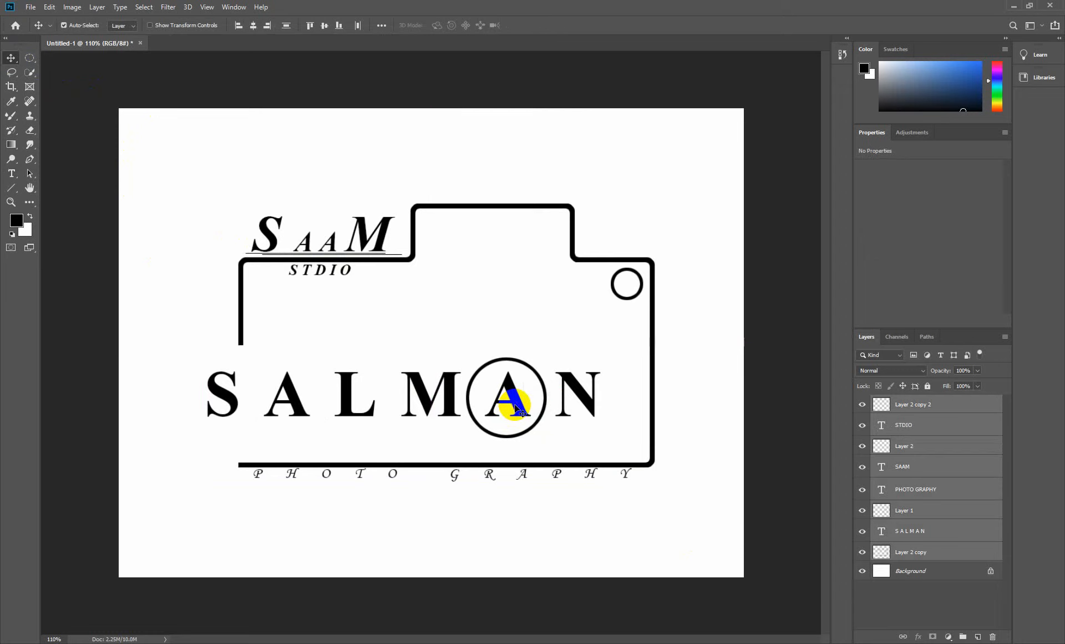
left_click(637, 524)
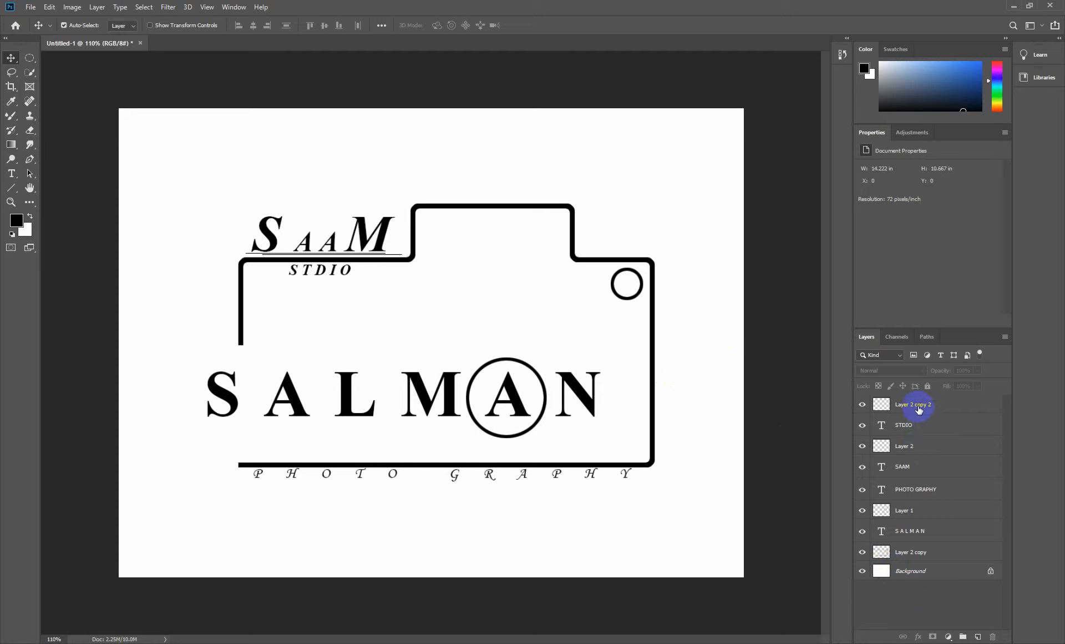
Step: Add a drop shadow to the camera outline layer with 48% opacity and a 130° angle
left_click(654, 382)
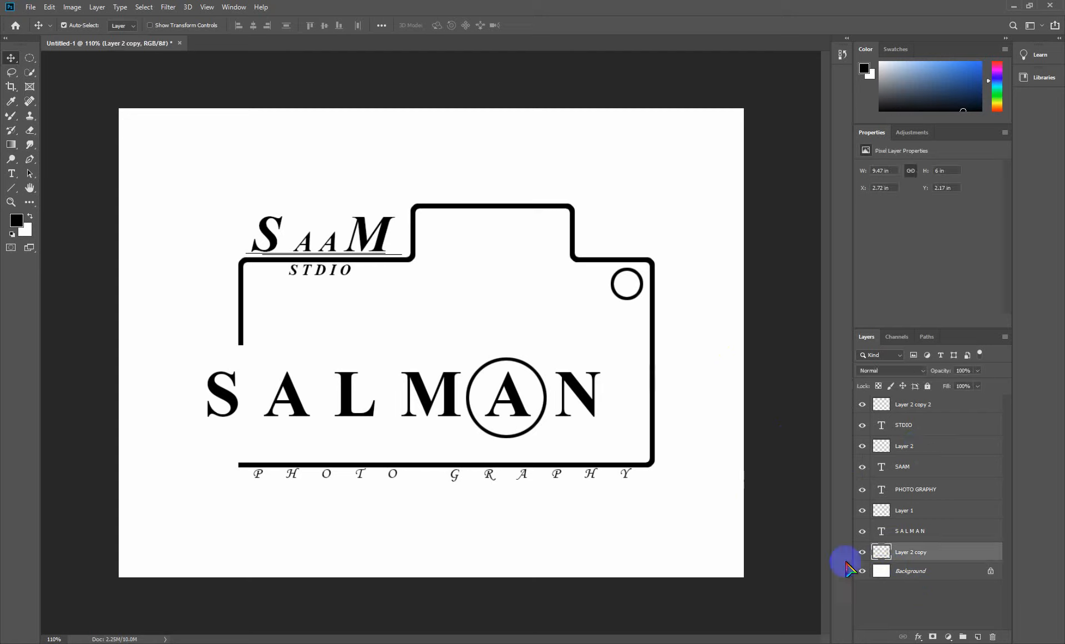
left_click(919, 638)
left_click(946, 628)
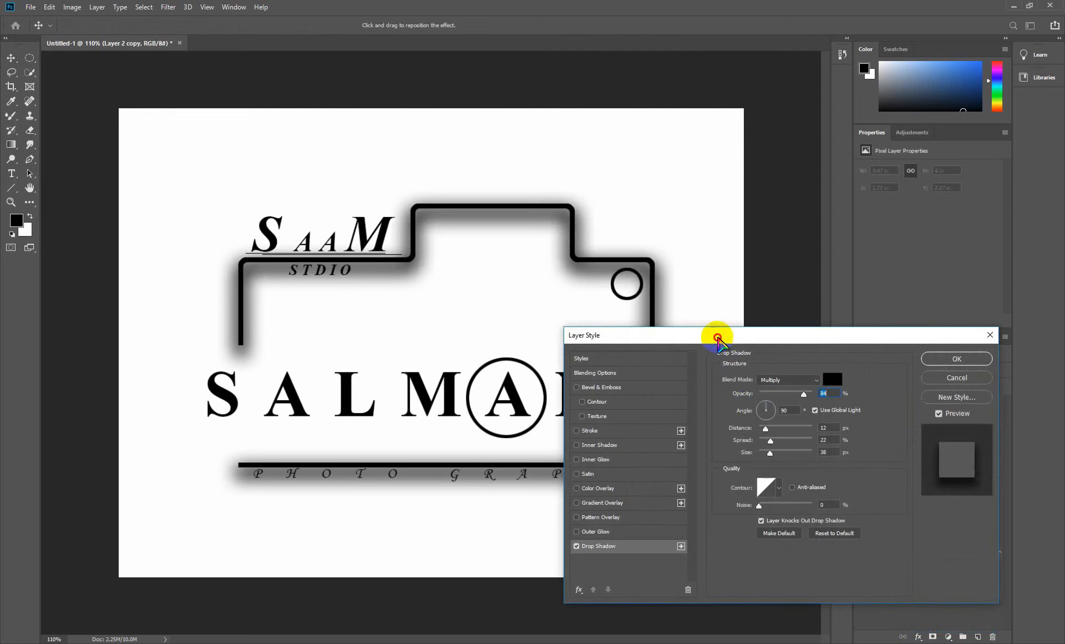
left_click_drag(718, 337, 851, 315)
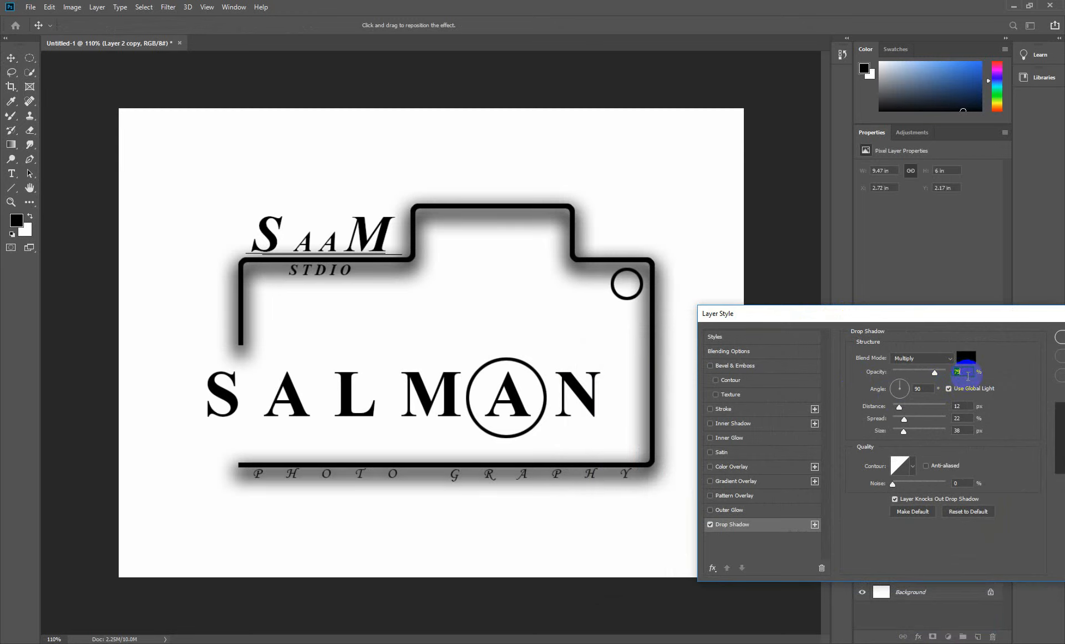
scroll(968, 376, "down", 13)
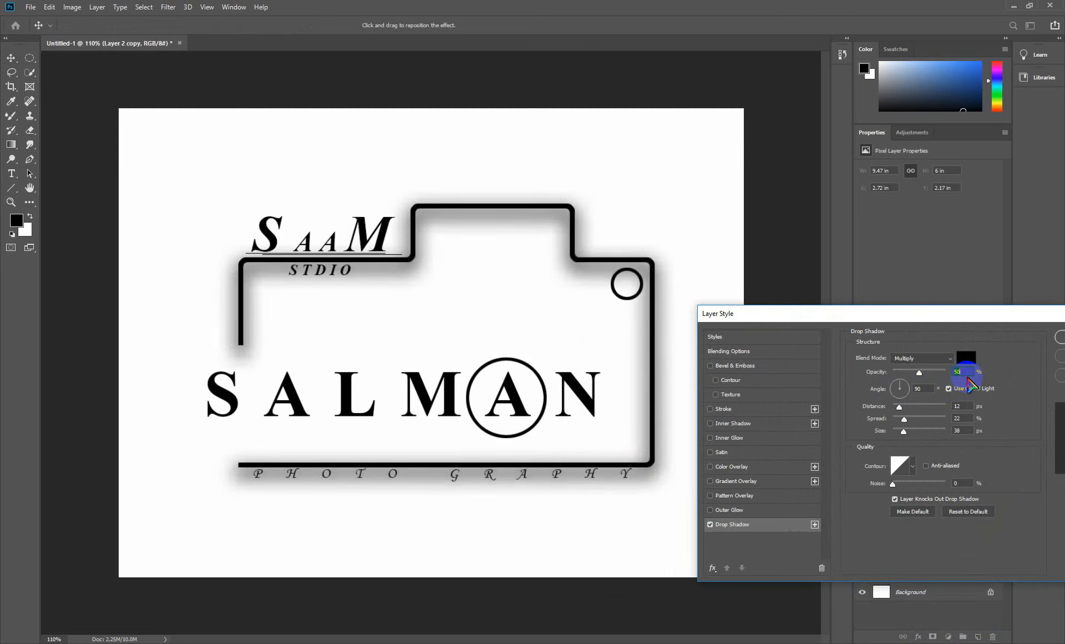
left_click(898, 390)
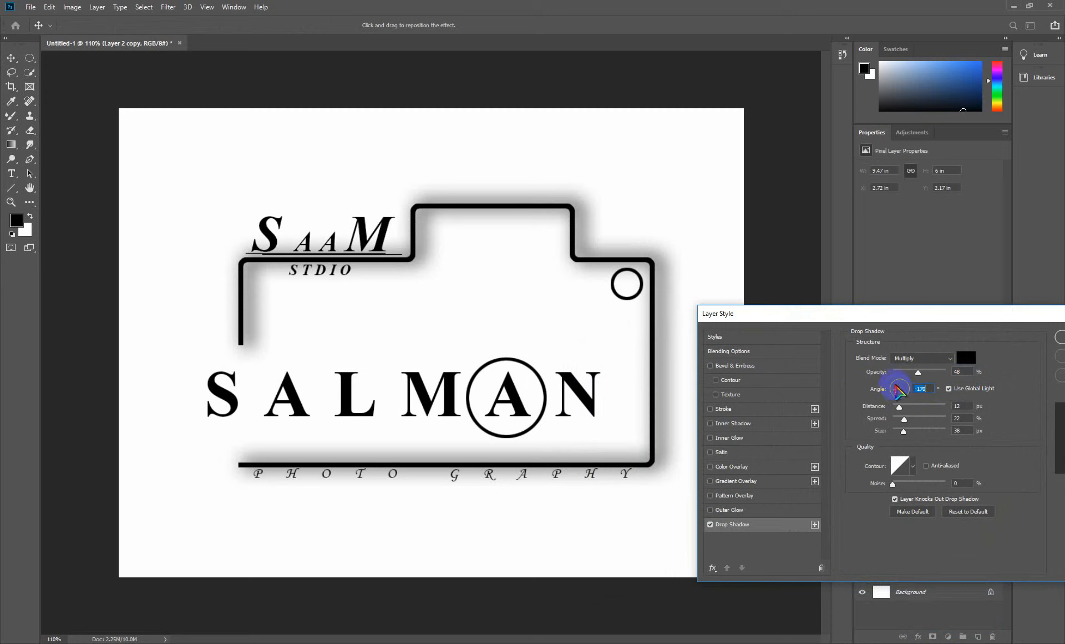
left_click_drag(899, 391, 898, 387)
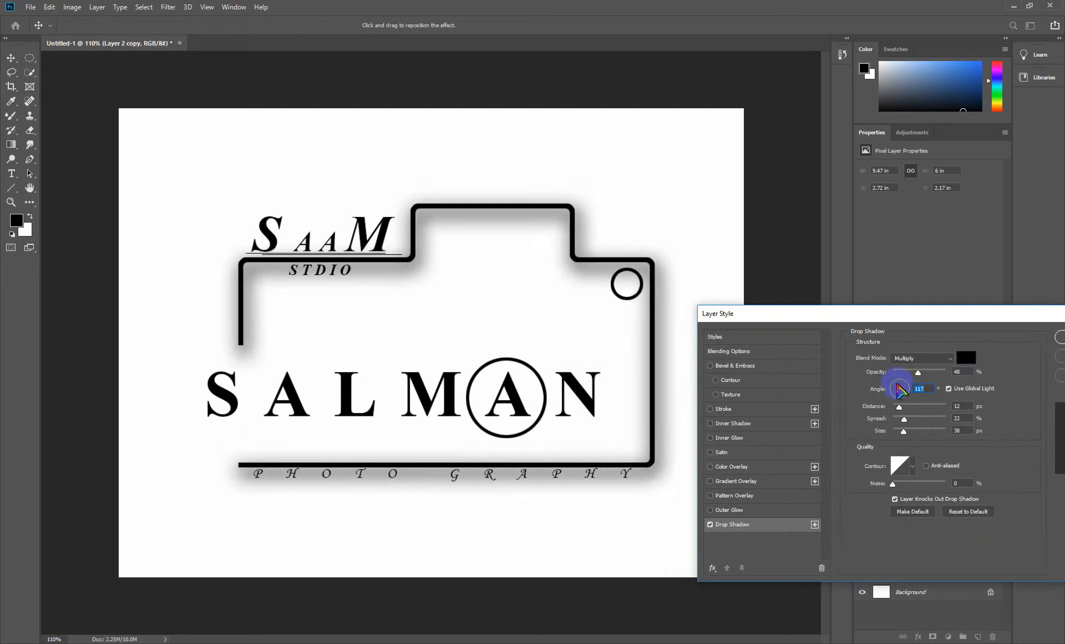
left_click_drag(904, 389, 904, 388)
type("0")
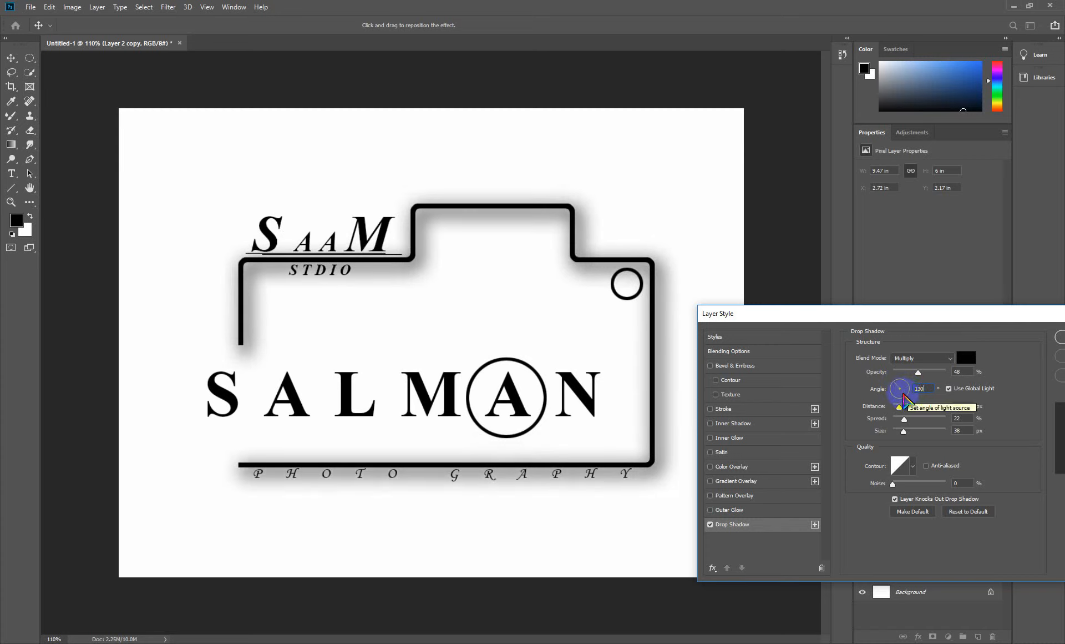
Step: Soften the outline's drop shadow to 33% opacity and 18 px size, and apply the layer style
left_click(965, 373)
scroll(966, 373, "down", 2)
scroll(964, 385, "down", 5)
left_click_drag(903, 431, 901, 431)
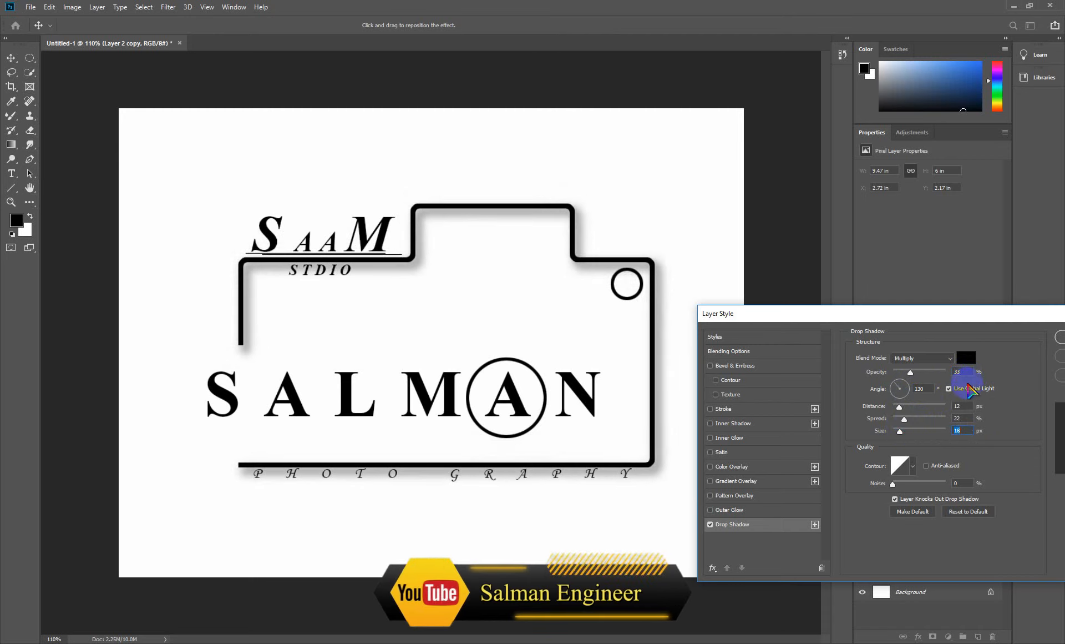
left_click_drag(1004, 321, 938, 310)
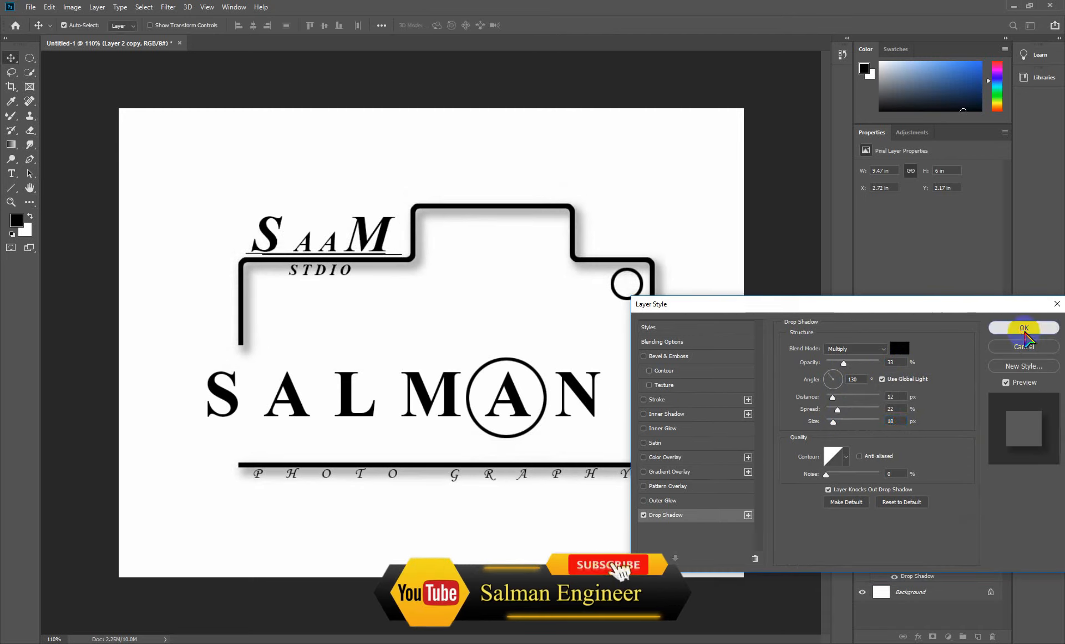
left_click(1023, 329)
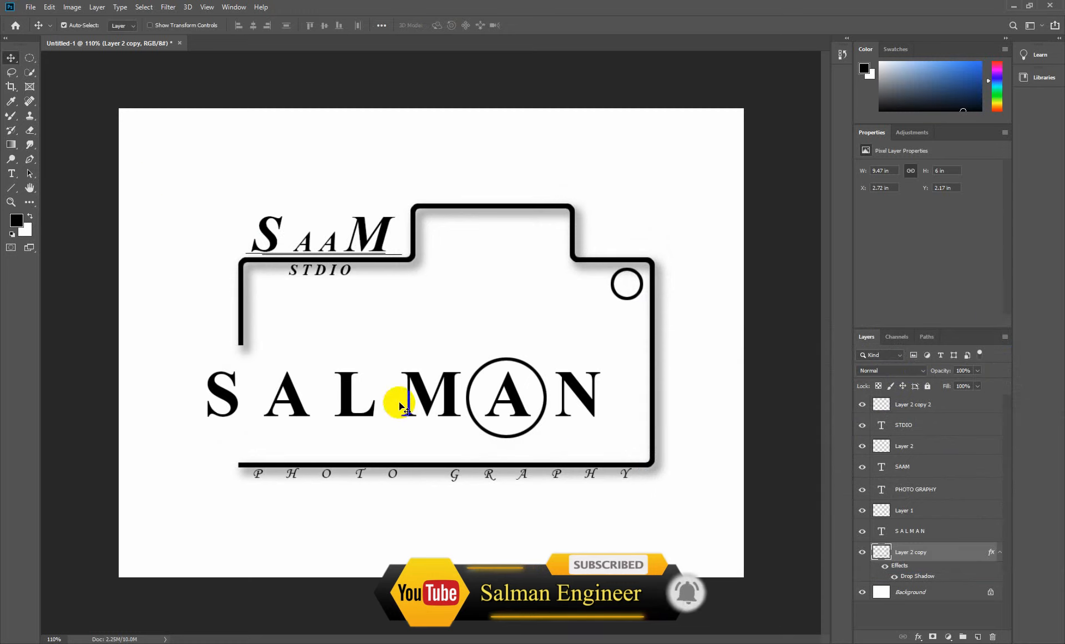
Step: Select all logo layers together, move them slightly up on the canvas, and deselect them
left_click(910, 591)
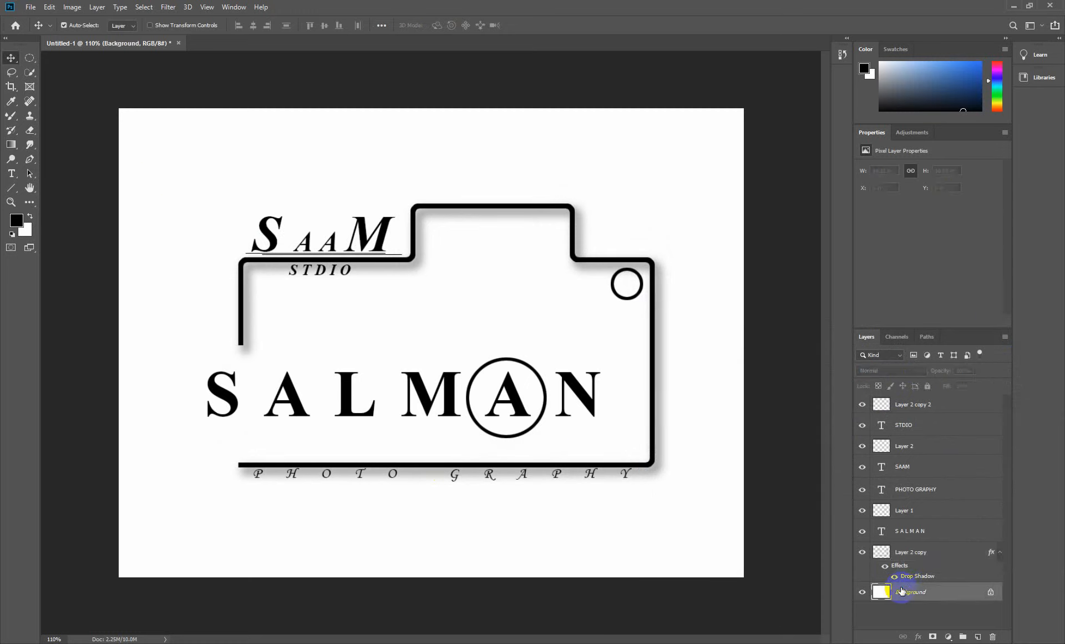
left_click_drag(142, 178, 725, 558)
left_click_drag(520, 410, 518, 404)
left_click(653, 531)
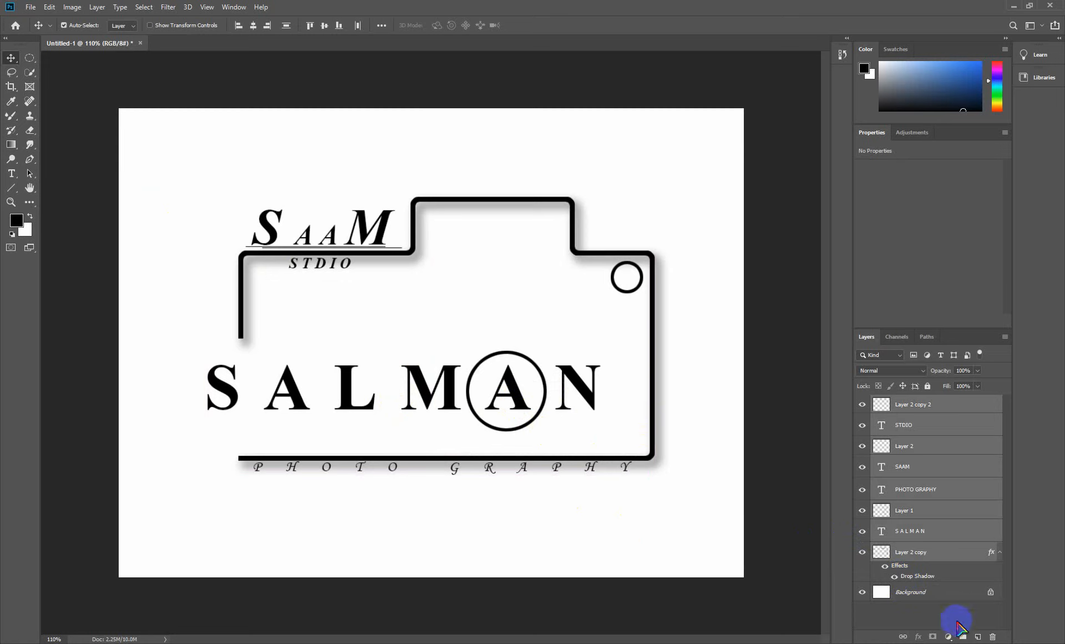
Step: Add a new empty layer directly above the Background layer, leaving the foreground color black
left_click(928, 593)
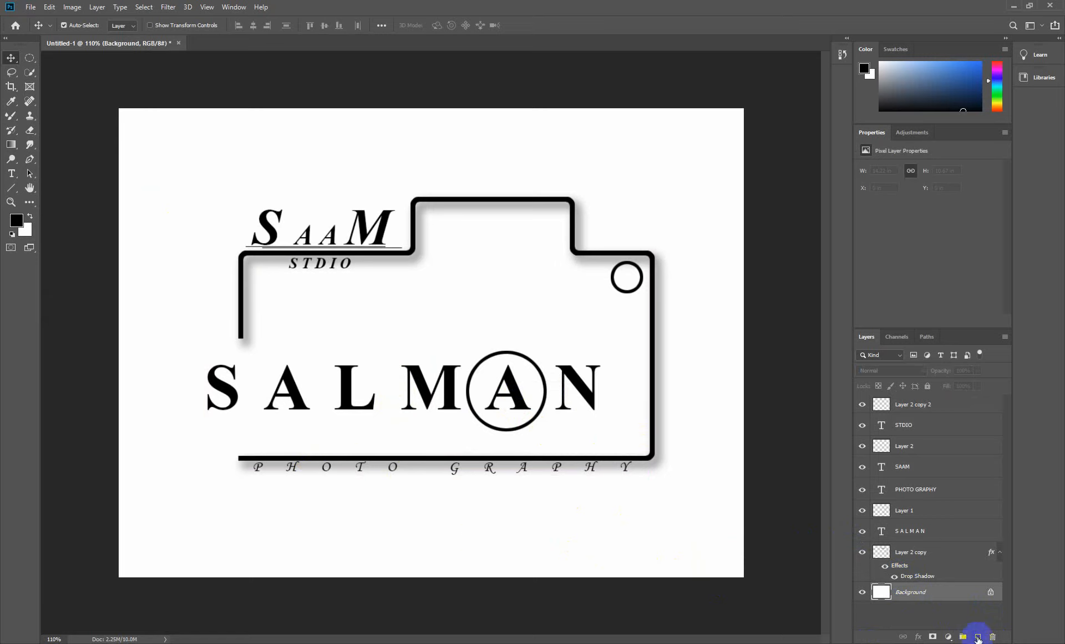
left_click(977, 637)
left_click(17, 220)
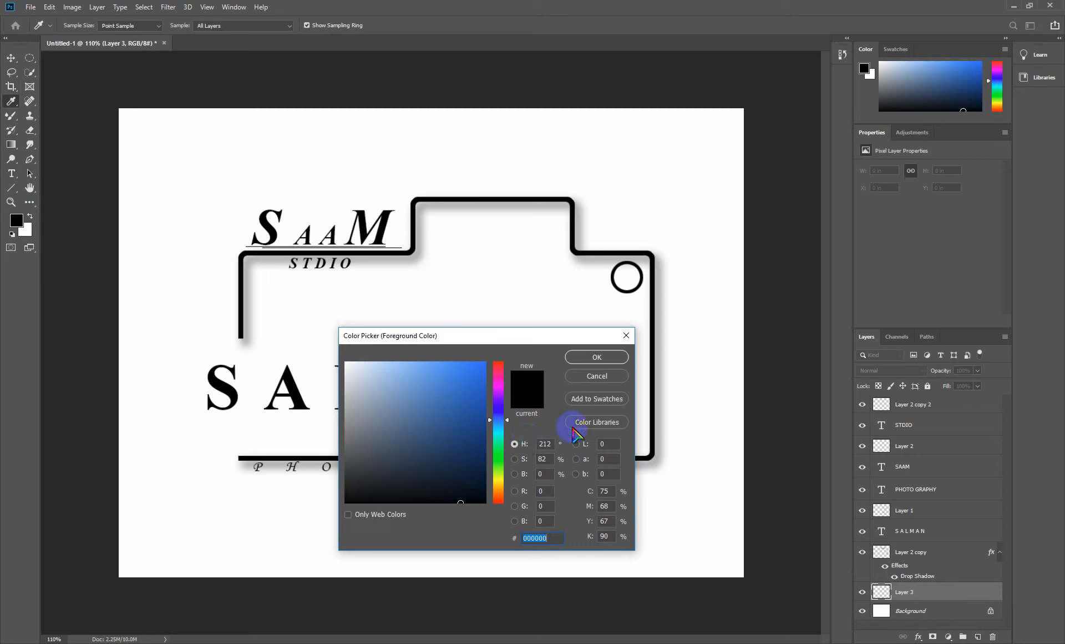
left_click(598, 377)
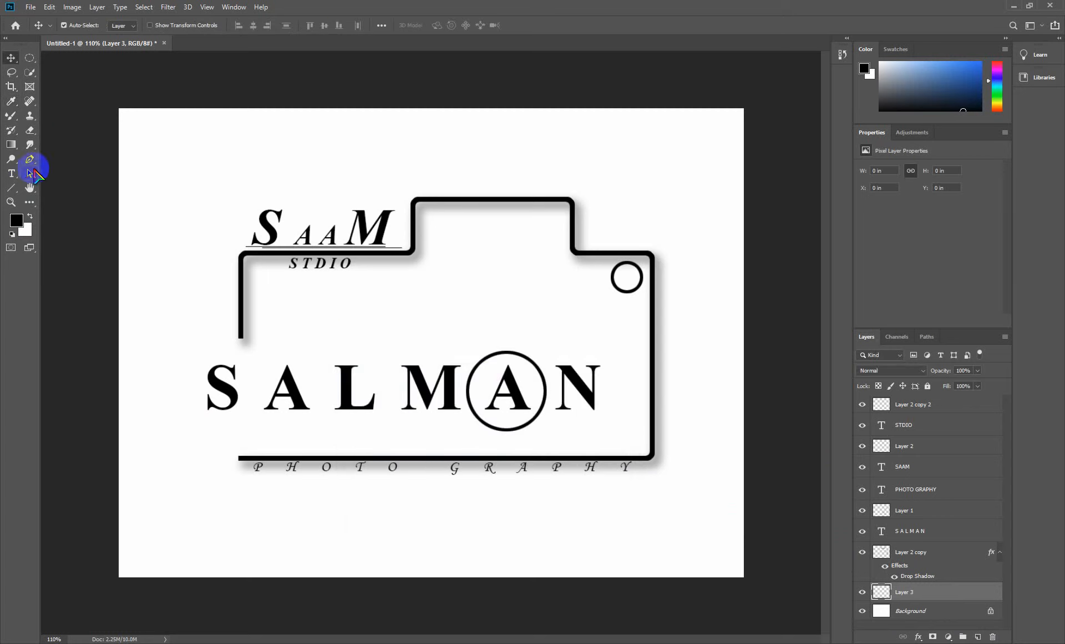
Step: Define a custom gradient for the Gradient tool that runs from dark gray to black
left_click(11, 144)
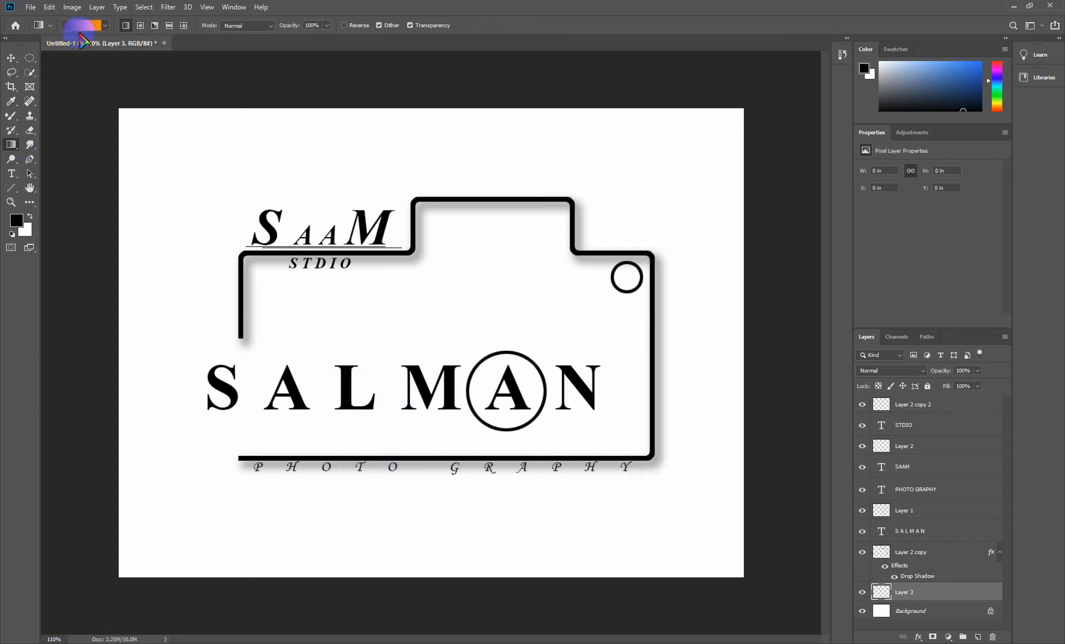
left_click(81, 25)
left_click(456, 145)
left_click(422, 294)
double_click(415, 313)
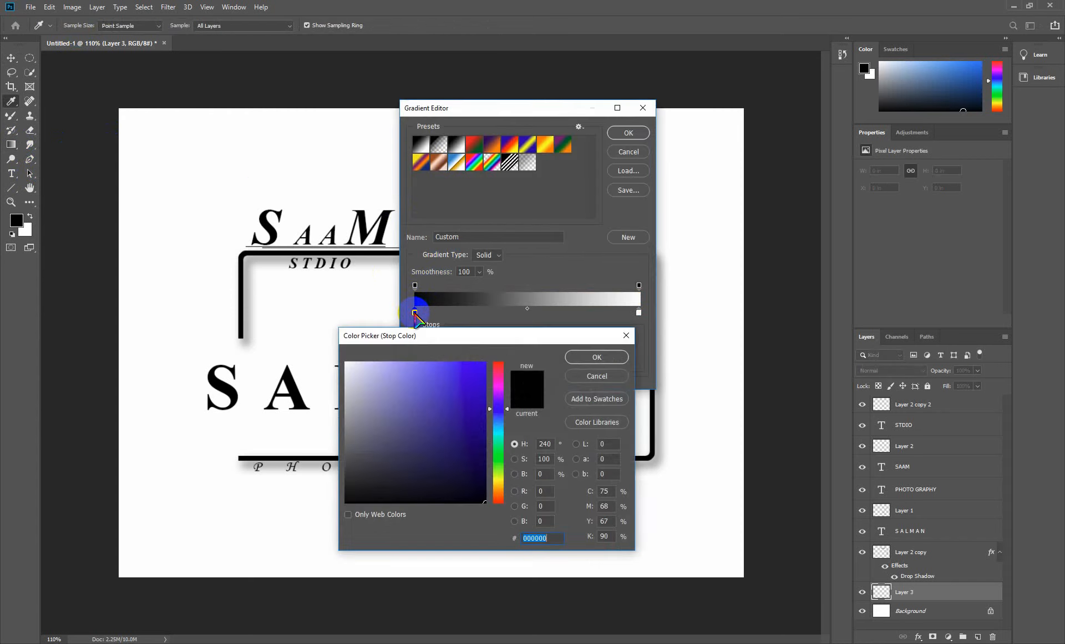
left_click_drag(373, 477, 339, 447)
left_click(582, 361)
double_click(639, 313)
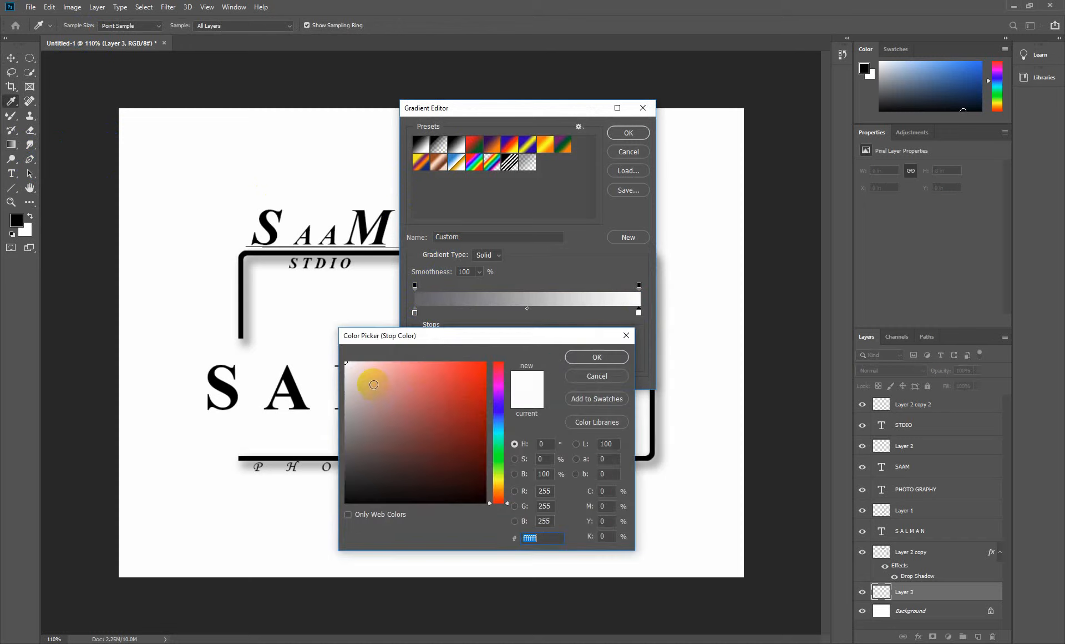
left_click_drag(368, 375, 321, 362)
left_click_drag(354, 412, 351, 502)
left_click(605, 358)
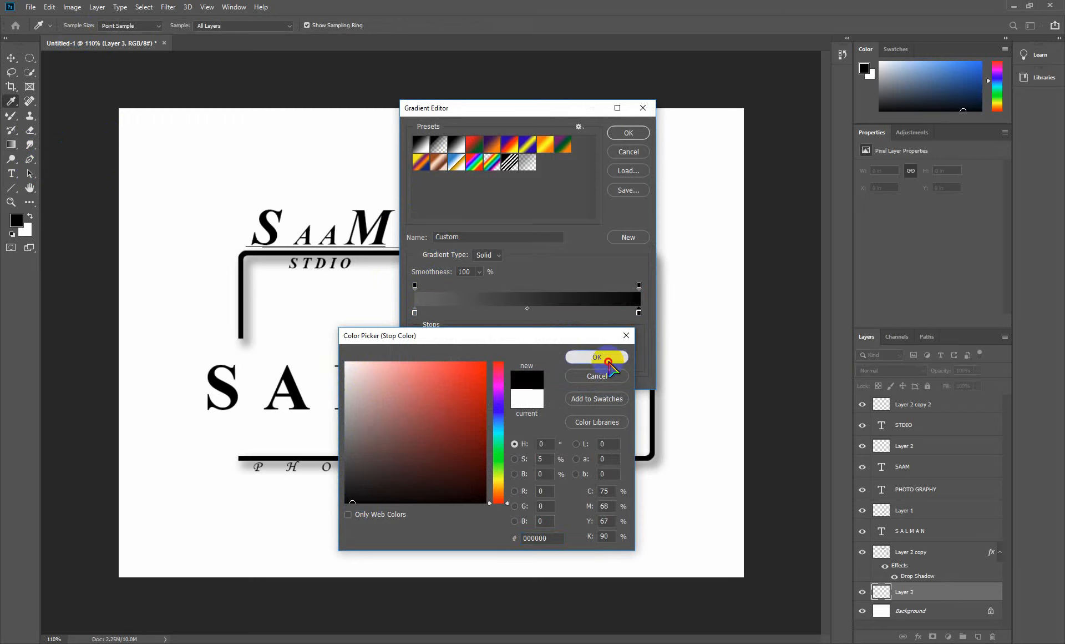
left_click(628, 133)
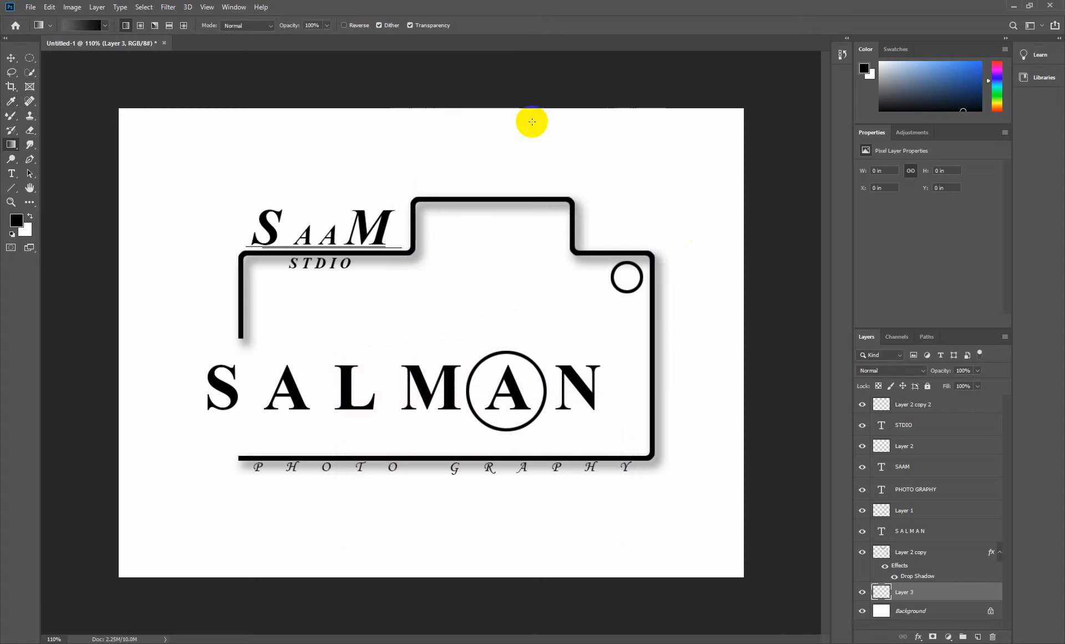
Step: Try radial gray-to-black gradient fills on the new layer behind the logo, and discard the gradient layer
left_click(141, 26)
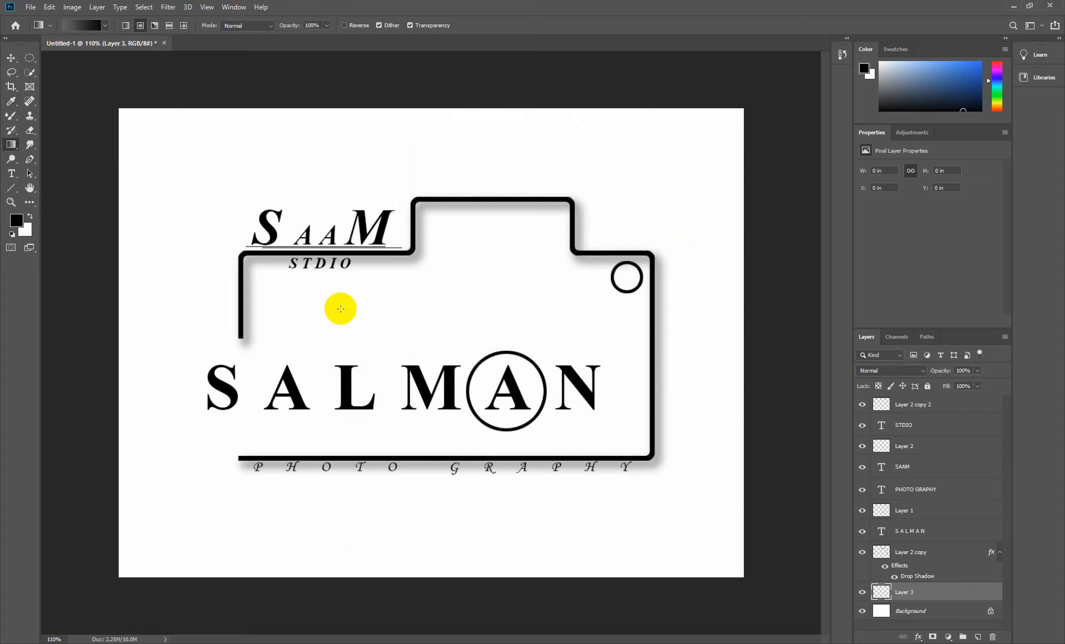
left_click_drag(332, 308, 766, 344)
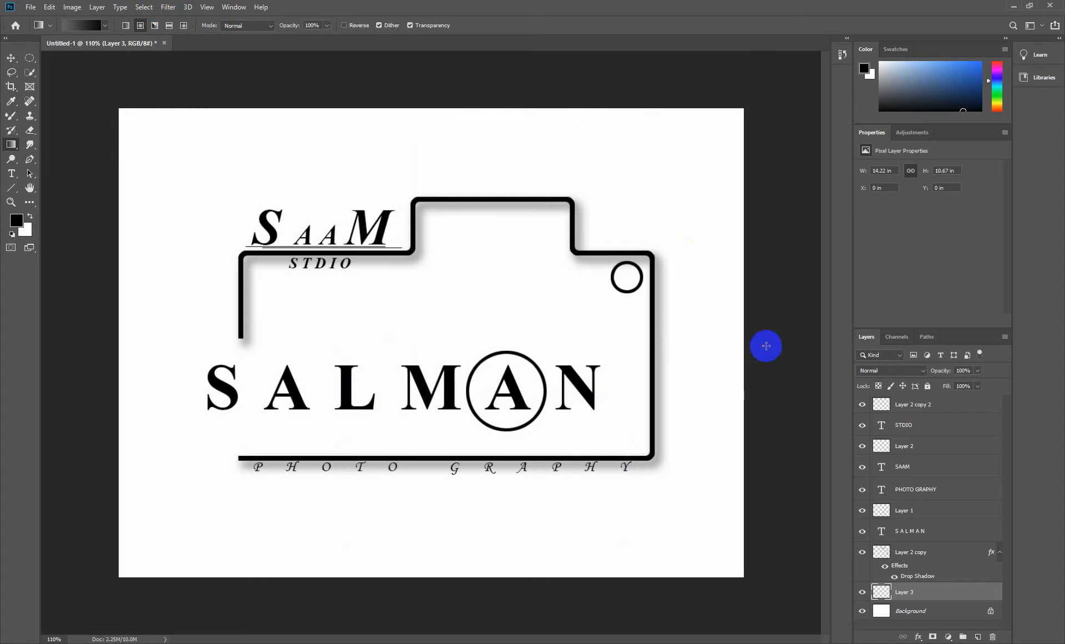
left_click(886, 506)
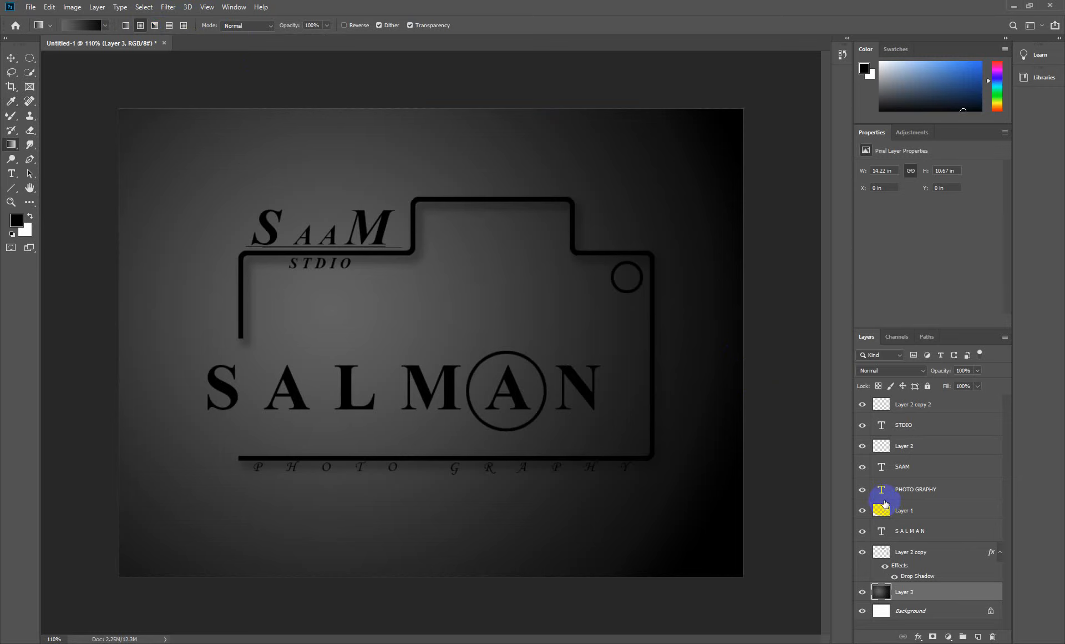
left_click_drag(480, 337, 648, 424)
left_click(467, 350)
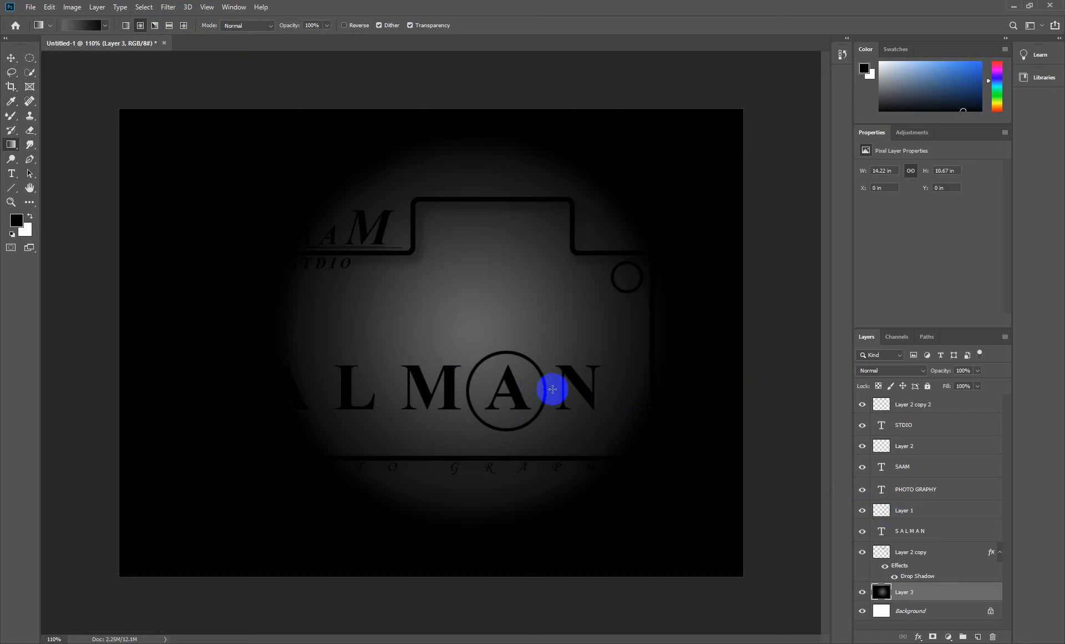
key("Delete")
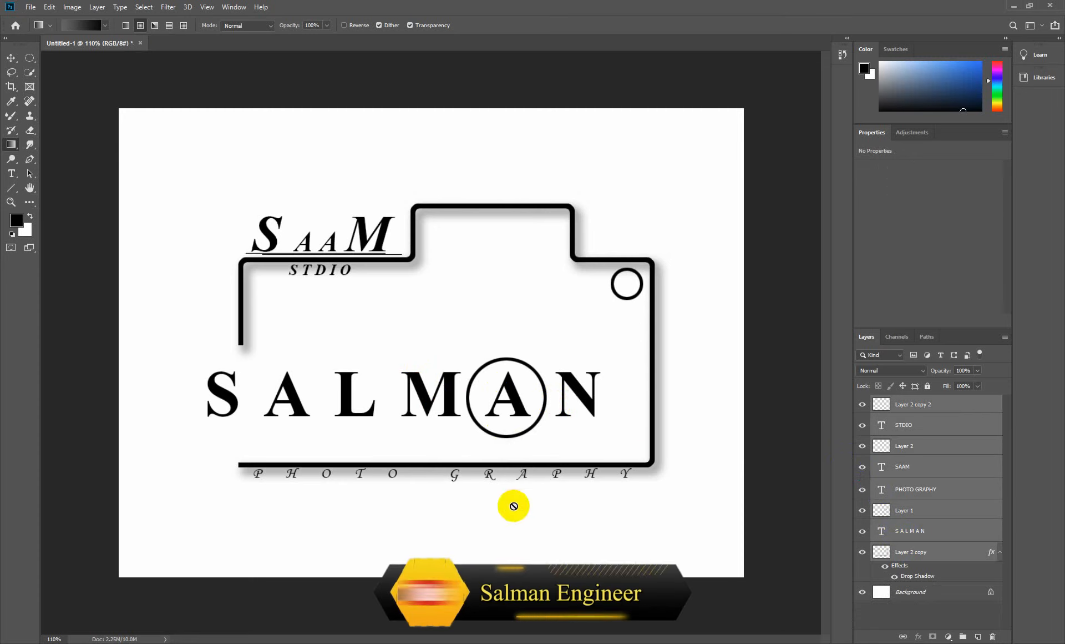
Step: Select all logo layers with the Move tool and shift the whole logo slightly up on the white canvas
left_click(11, 58)
left_click_drag(152, 147, 688, 516)
left_click_drag(515, 397, 513, 390)
Step: Save the logo to the Desktop as a JPEG named "Professional Design" at maximum quality 12, and minimize the program window
left_click(31, 7)
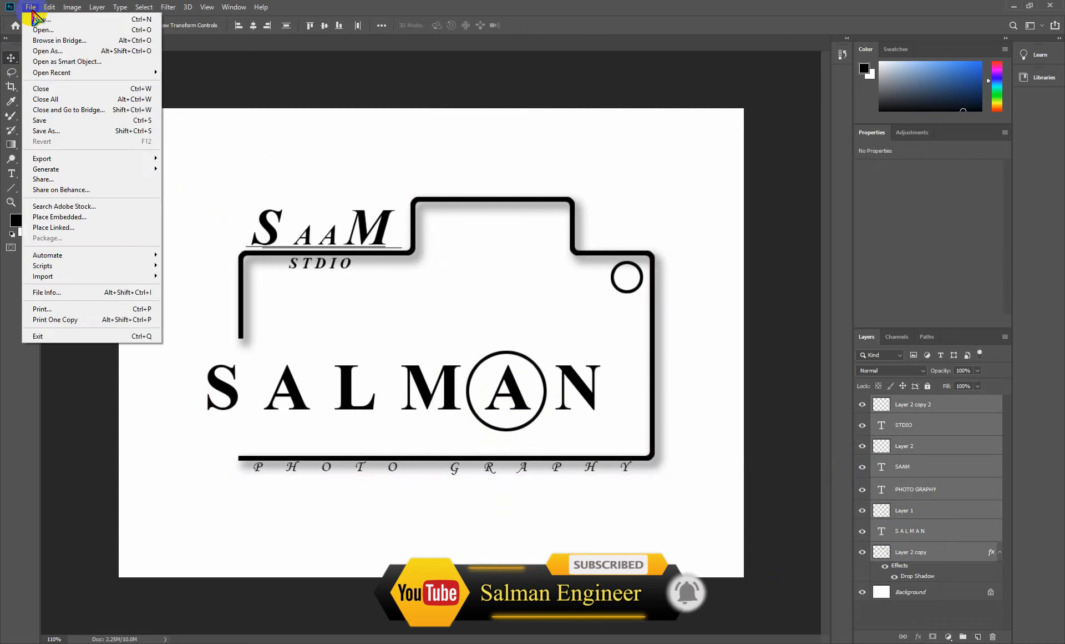
left_click(138, 131)
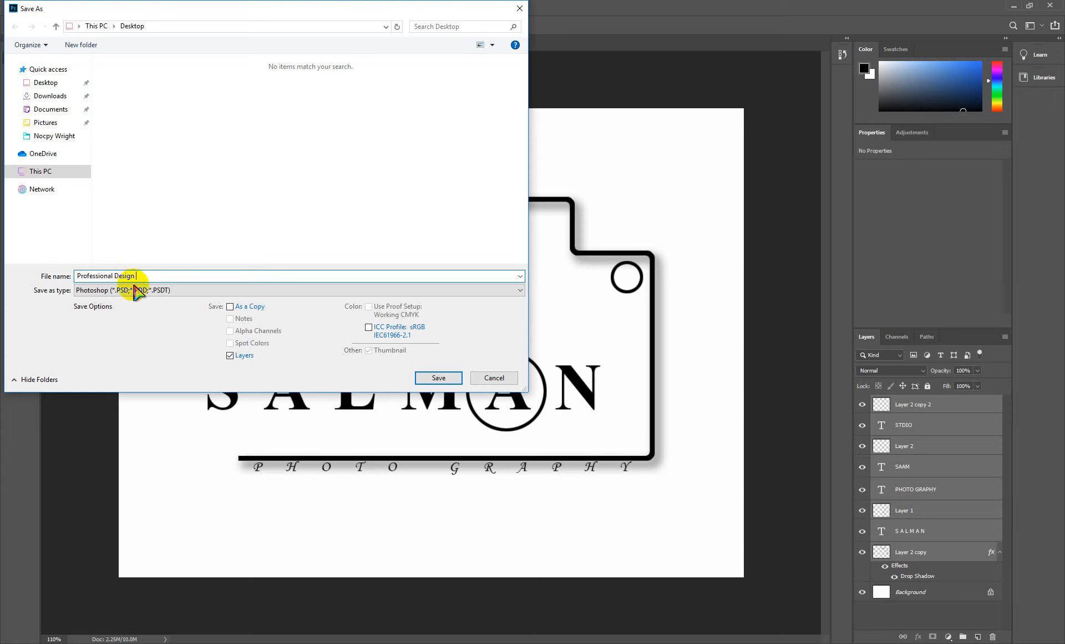
left_click(136, 290)
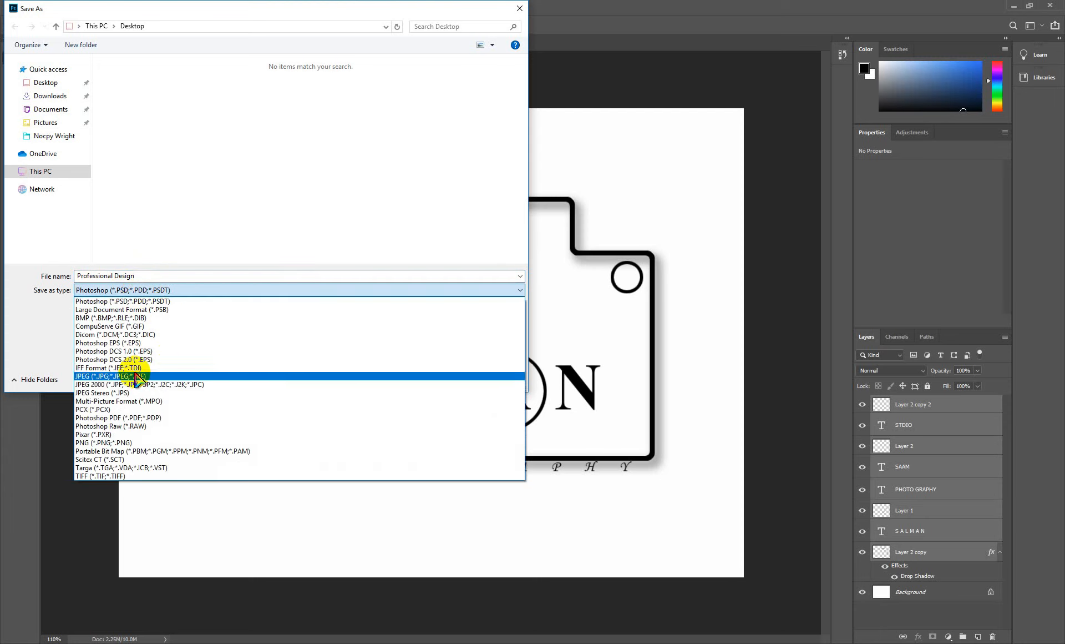
left_click(102, 378)
left_click(438, 377)
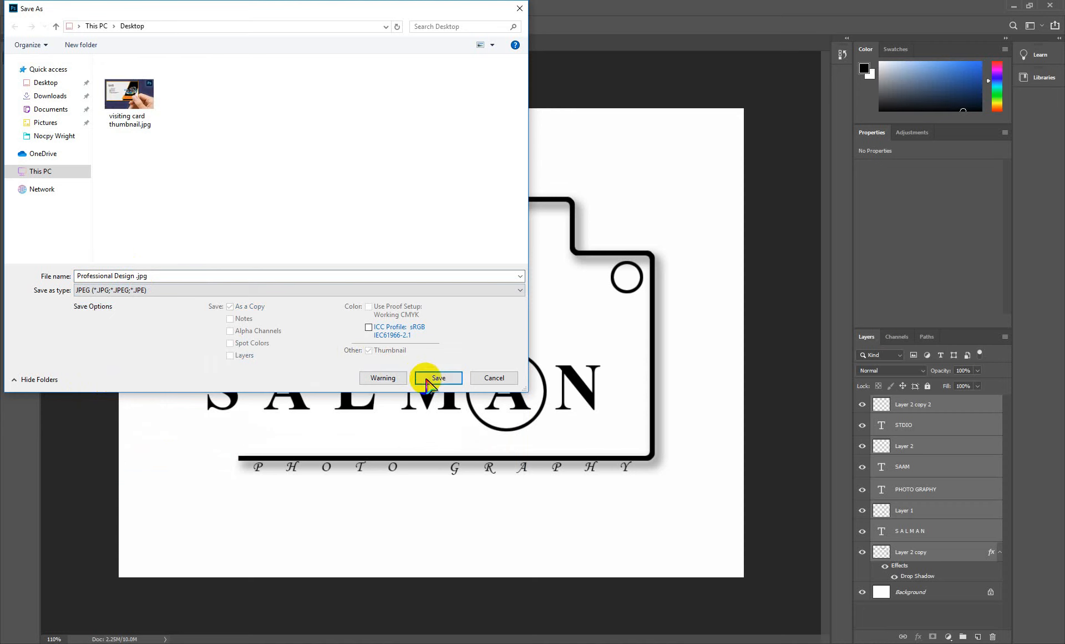
left_click(593, 173)
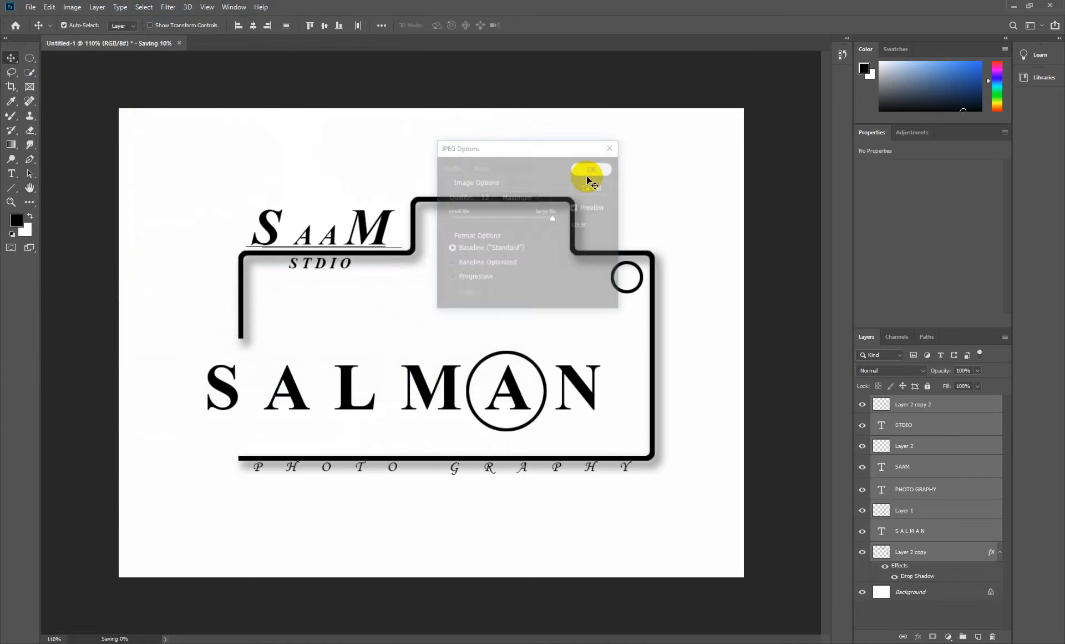
left_click(1015, 7)
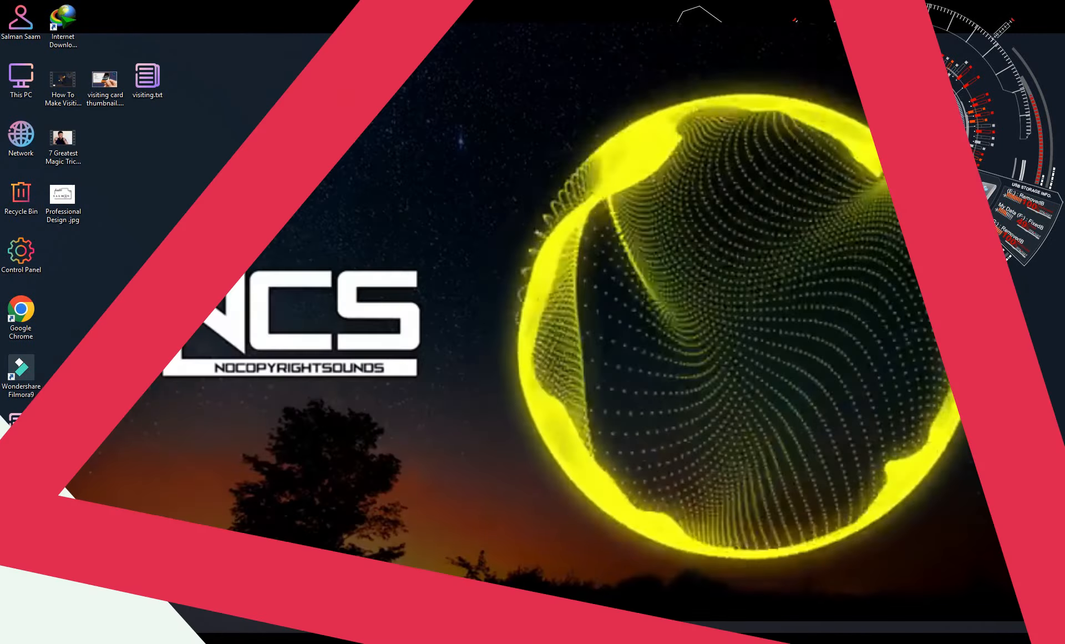